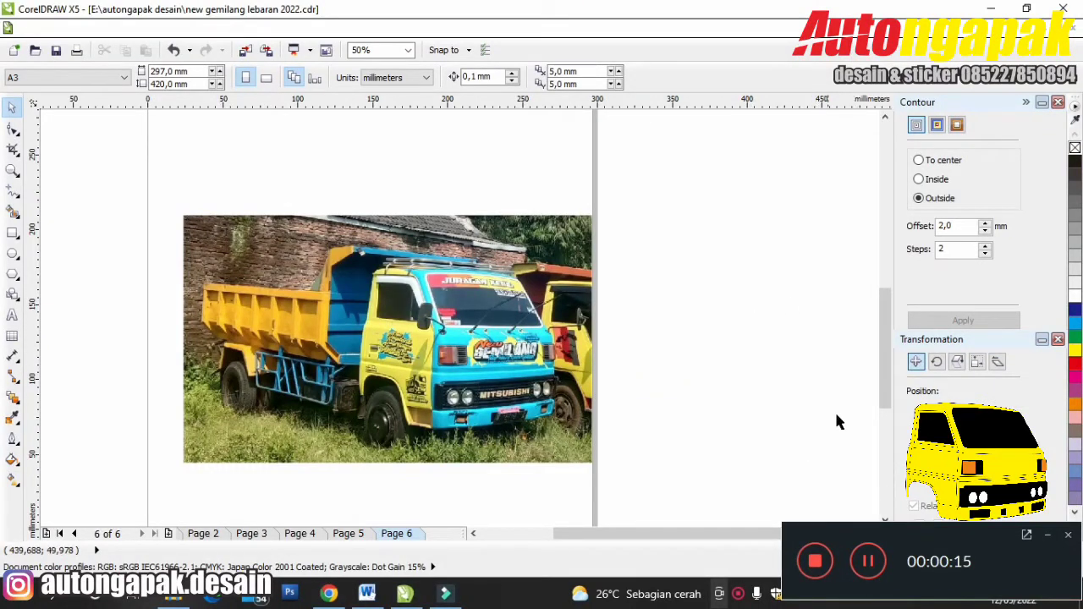
# Collapse the open Contour, Color and Transformation dockers to widen the drawing area around the truck photo.
pyautogui.click(1046, 537)
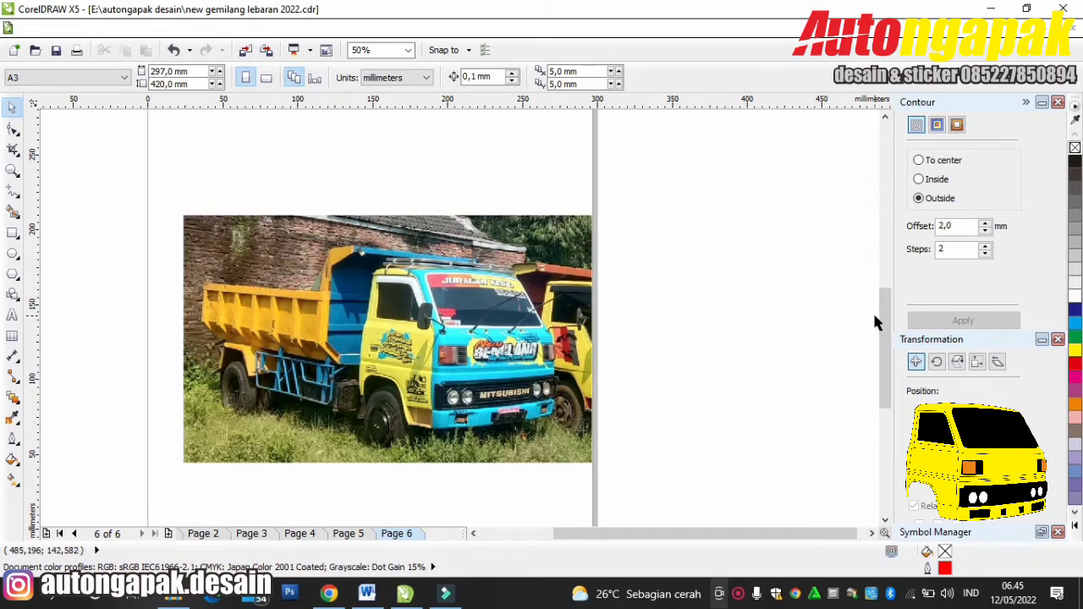
pyautogui.moveTo(879, 324)
pyautogui.mouseDown()
pyautogui.moveTo(883, 351)
pyautogui.moveTo(879, 327)
pyautogui.mouseUp()
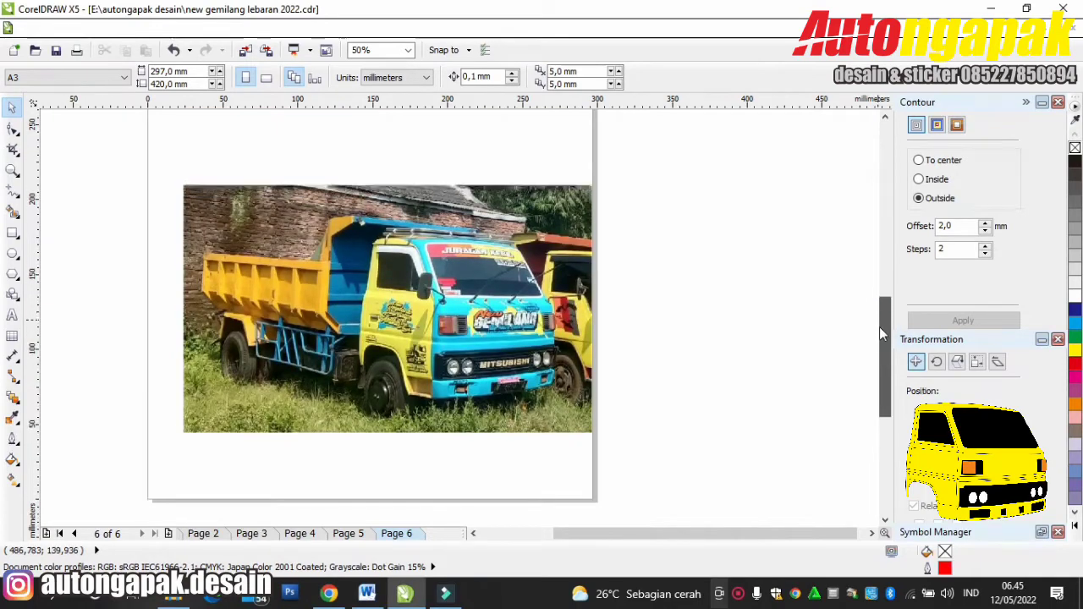
pyautogui.scroll(1, 474, 309)
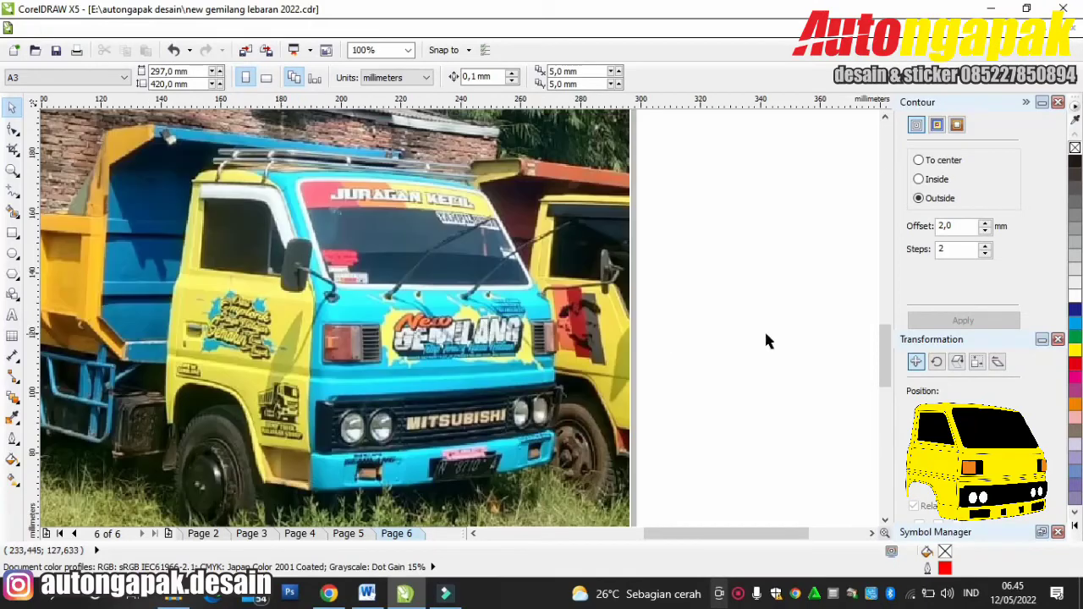
pyautogui.moveTo(886, 338); pyautogui.dragTo(882, 332)
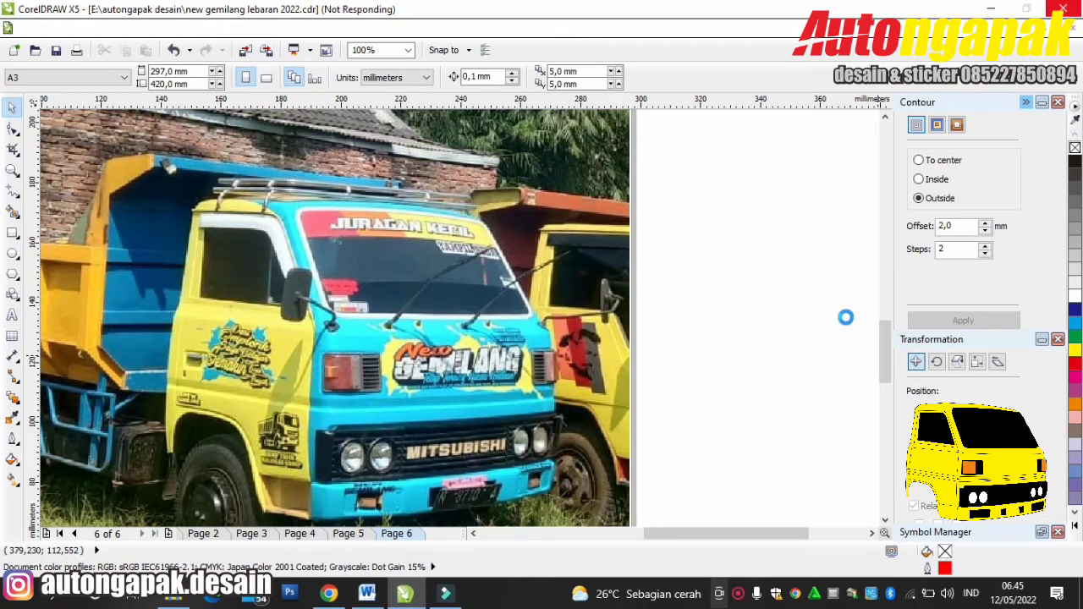
pyautogui.click(736, 534)
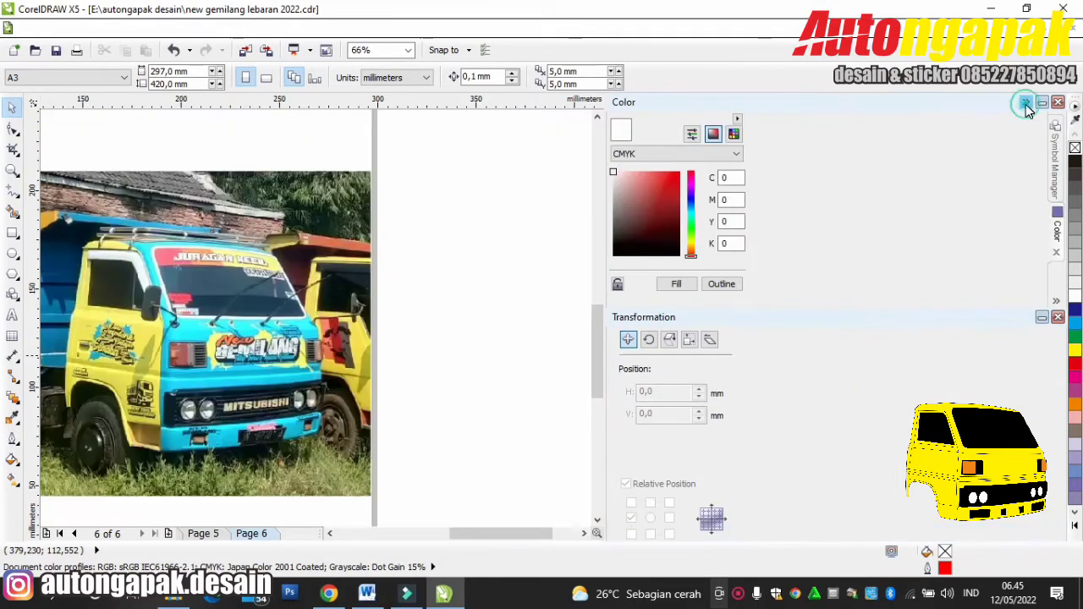
pyautogui.click(1025, 101)
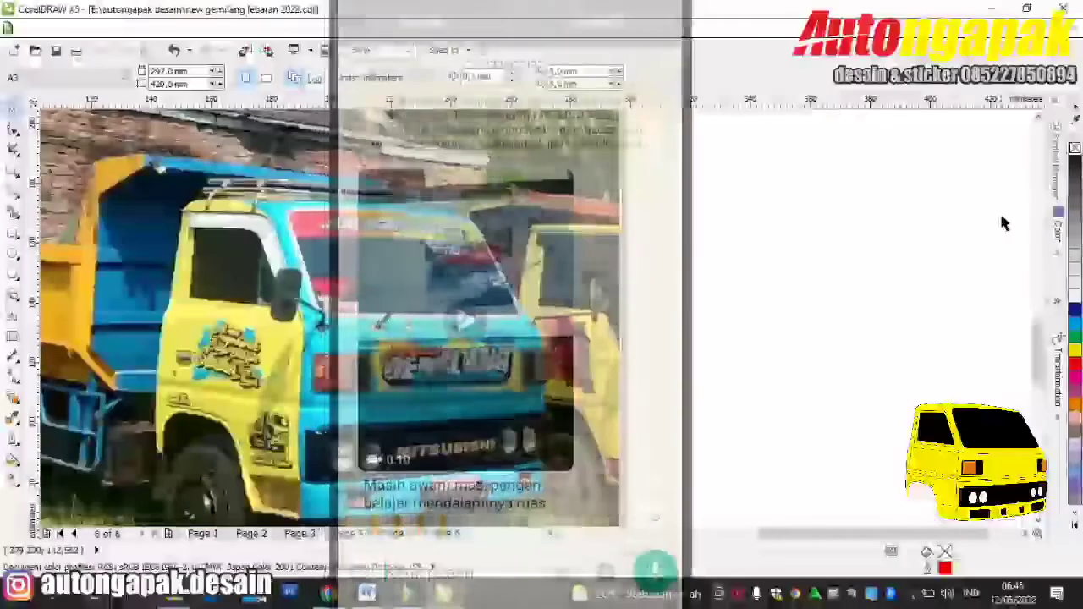
# Examine the dump truck photo on page 6, especially the shape and details of the cab.
pyautogui.moveTo(889, 535); pyautogui.dragTo(872, 534)
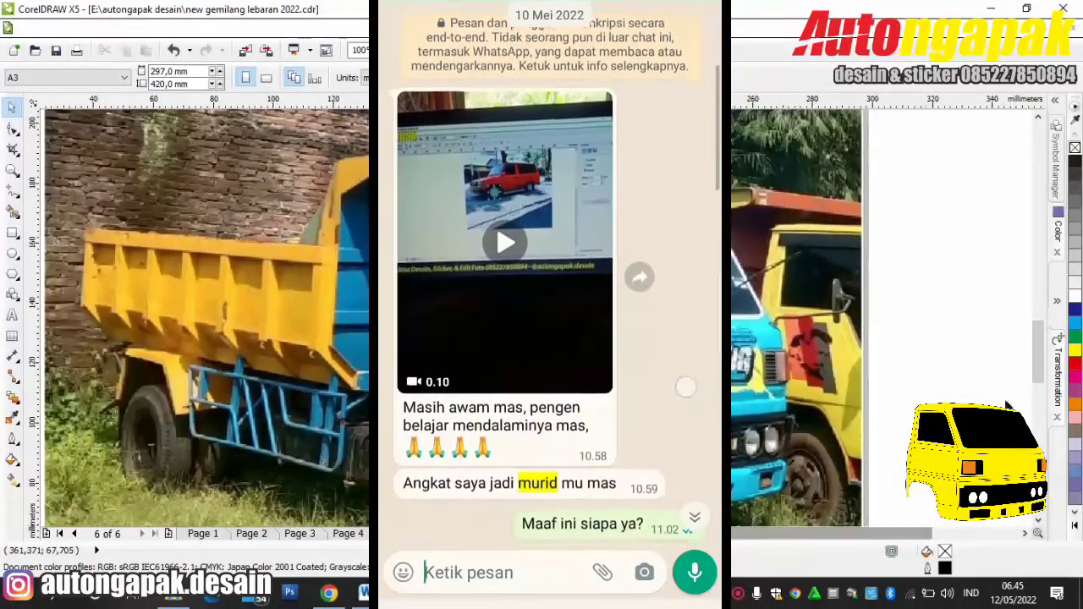
pyautogui.scroll(-2, 1036, 373)
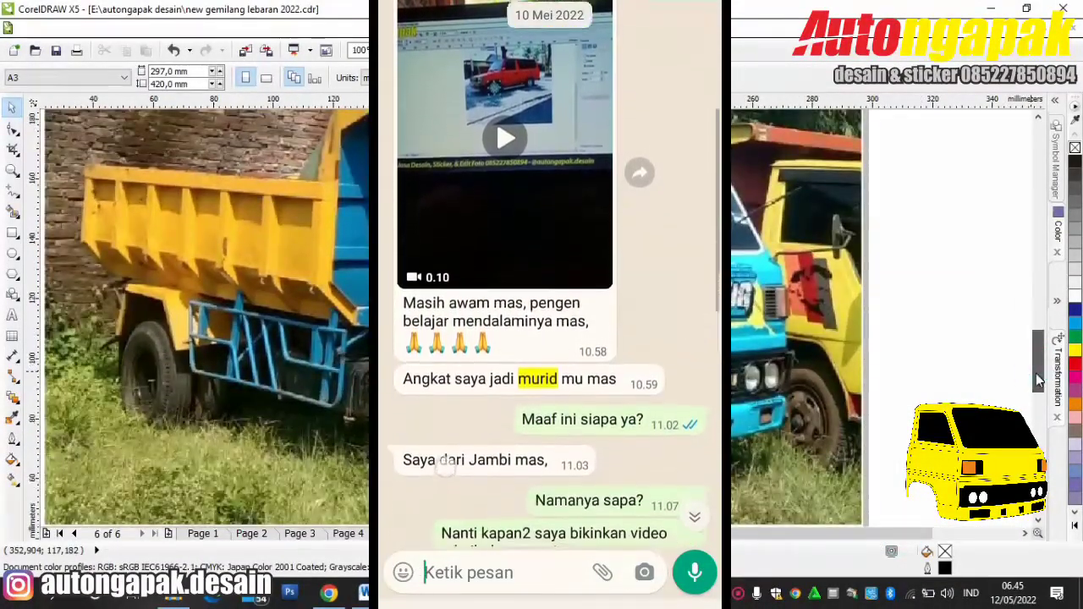
pyautogui.moveTo(1035, 373); pyautogui.dragTo(1036, 368)
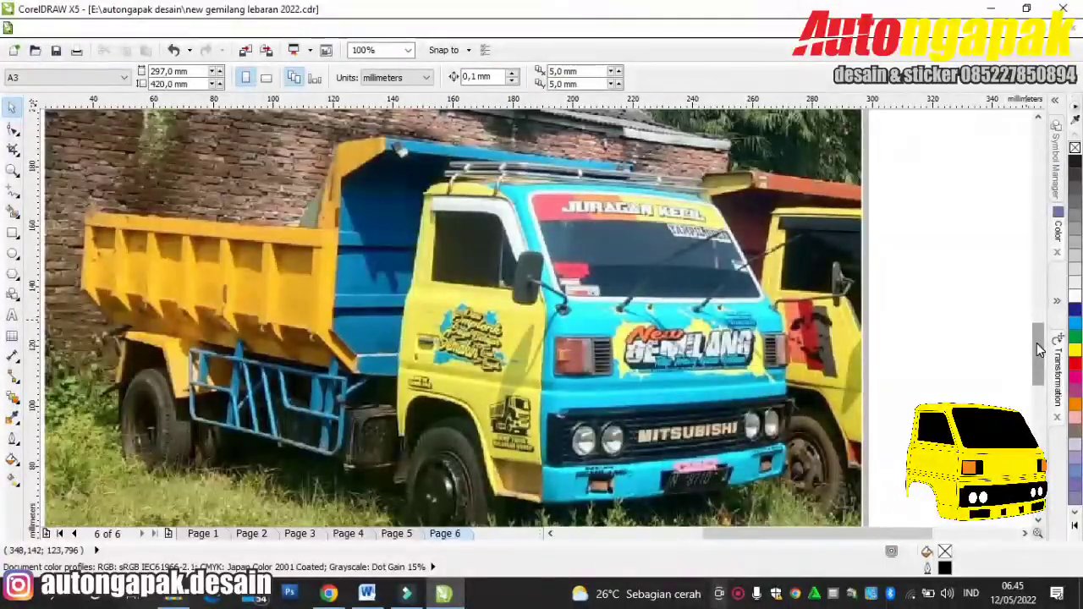
pyautogui.moveTo(1038, 349); pyautogui.dragTo(1039, 351)
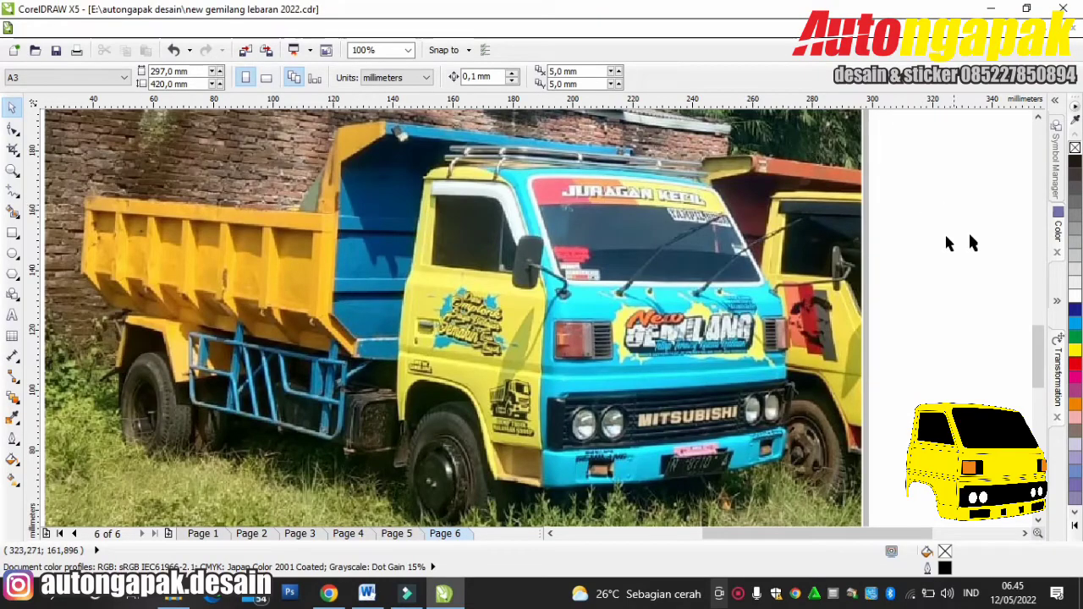
pyautogui.moveTo(1036, 344); pyautogui.dragTo(1036, 347)
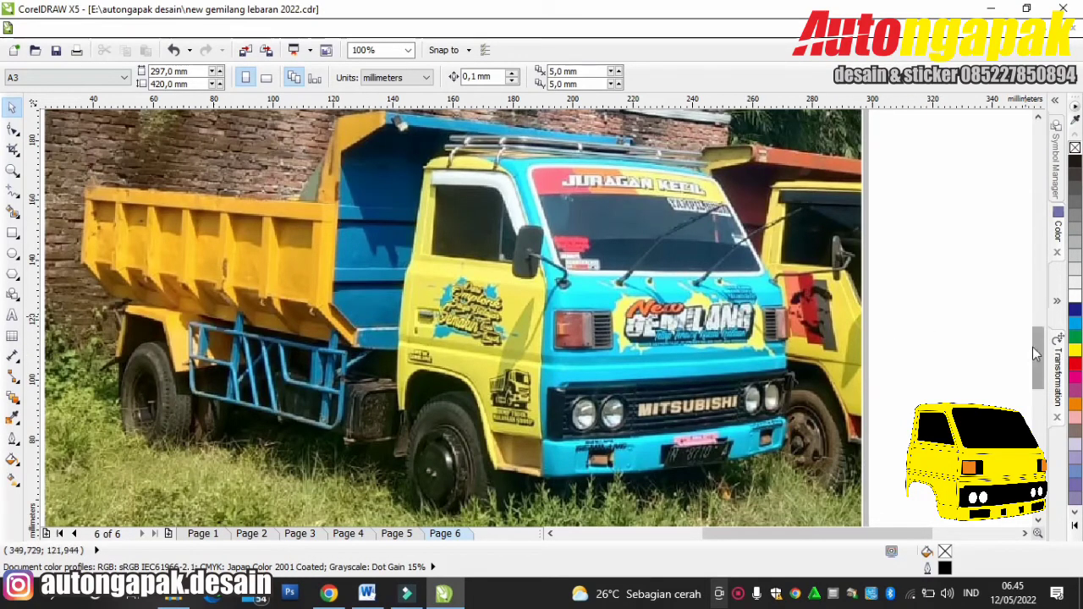
pyautogui.moveTo(1039, 355); pyautogui.dragTo(997, 360)
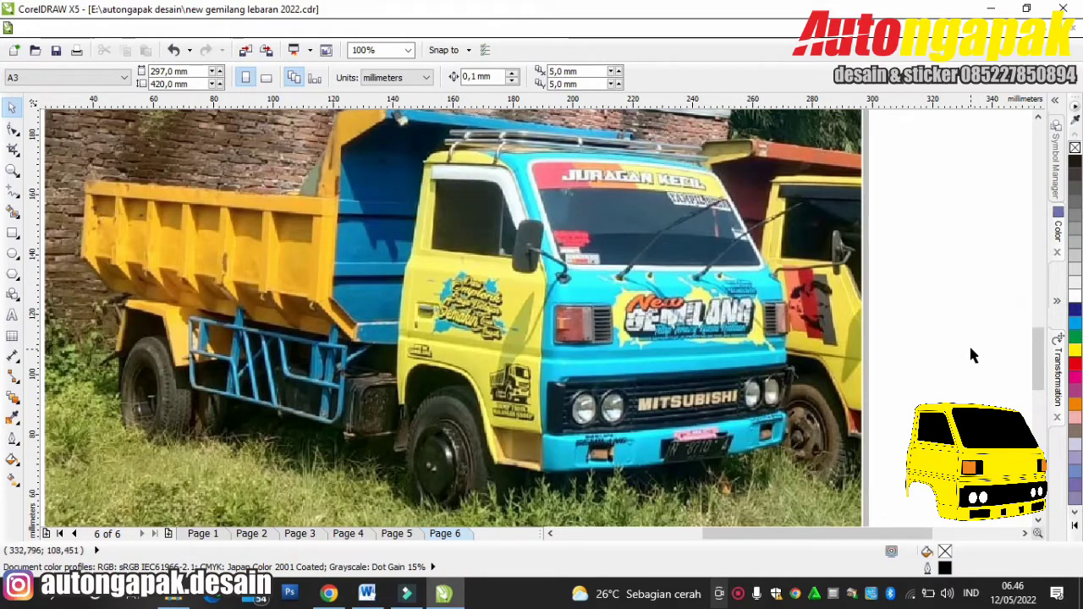
pyautogui.scroll(-1, 971, 341)
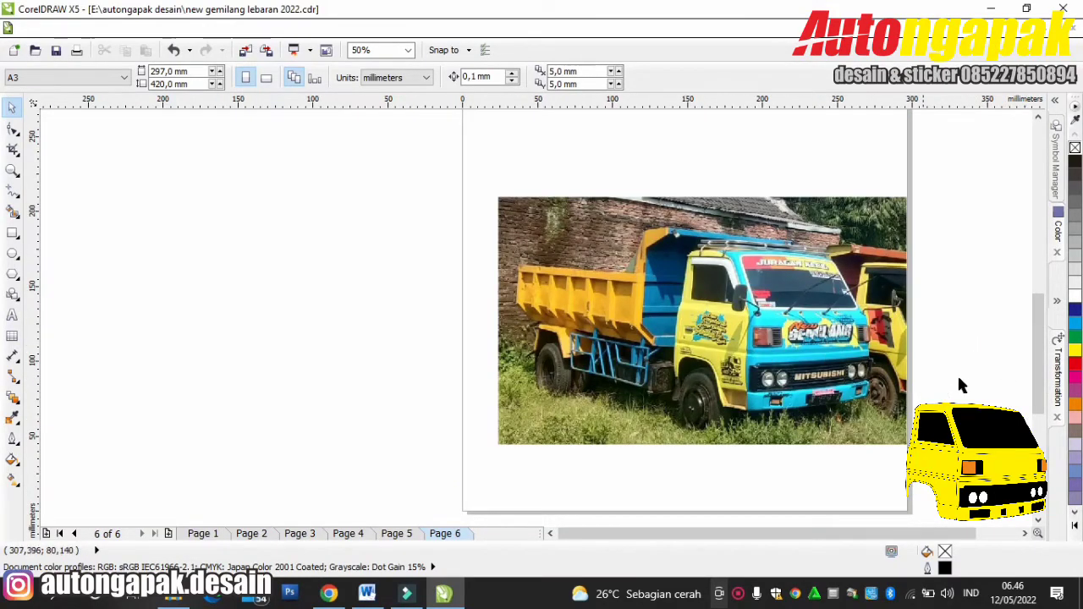
pyautogui.scroll(1, 956, 373)
pyautogui.moveTo(1042, 383); pyautogui.dragTo(1039, 375)
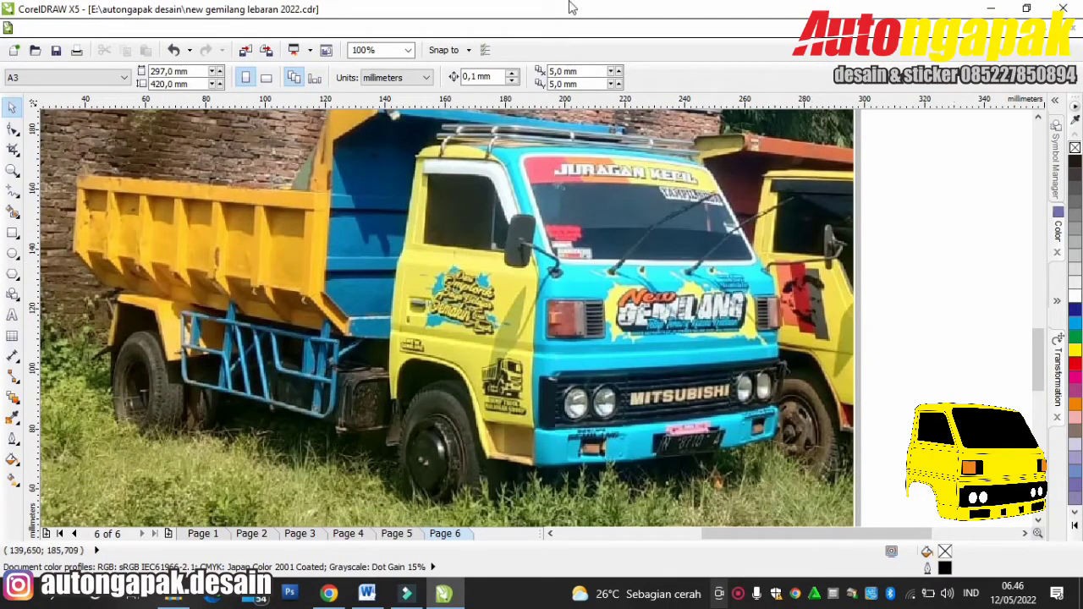
pyautogui.moveTo(1038, 362); pyautogui.dragTo(1039, 338)
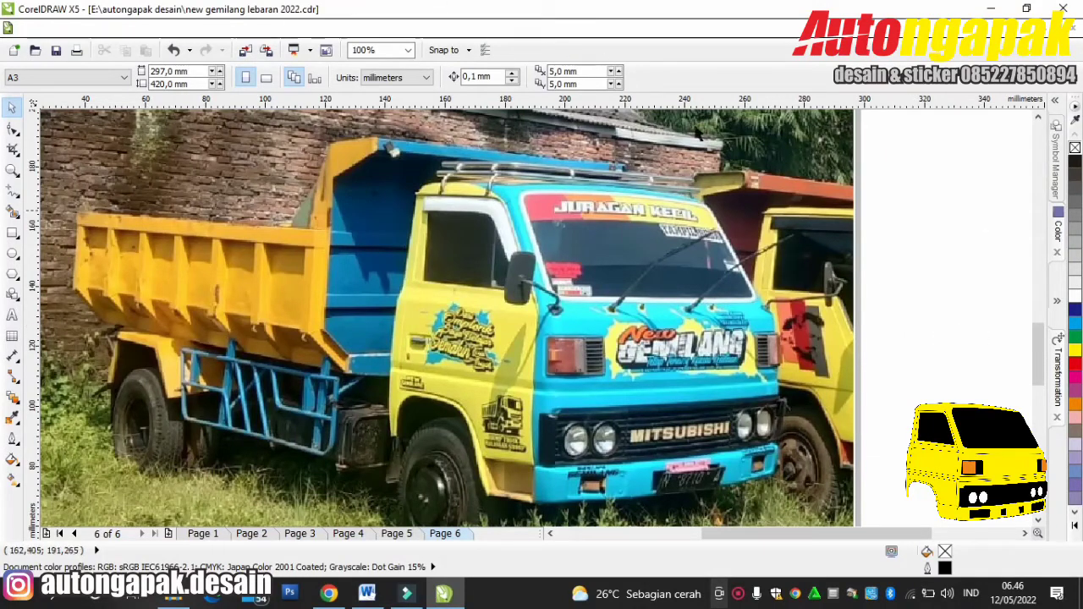
pyautogui.rightClick(954, 285)
pyautogui.click(922, 200)
pyautogui.scroll(-2, 939, 266)
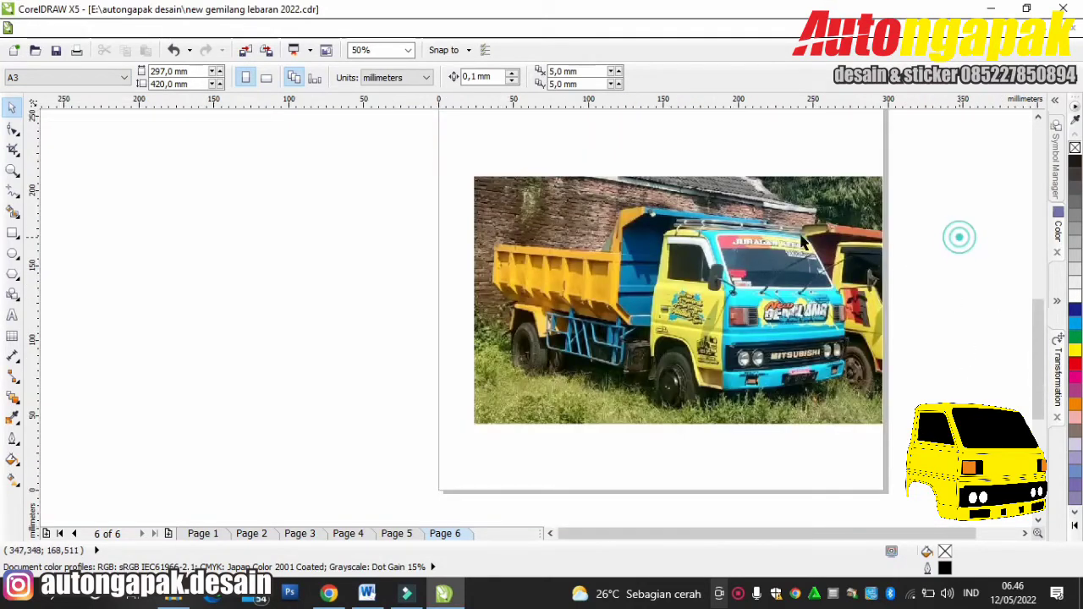
pyautogui.click(1025, 532)
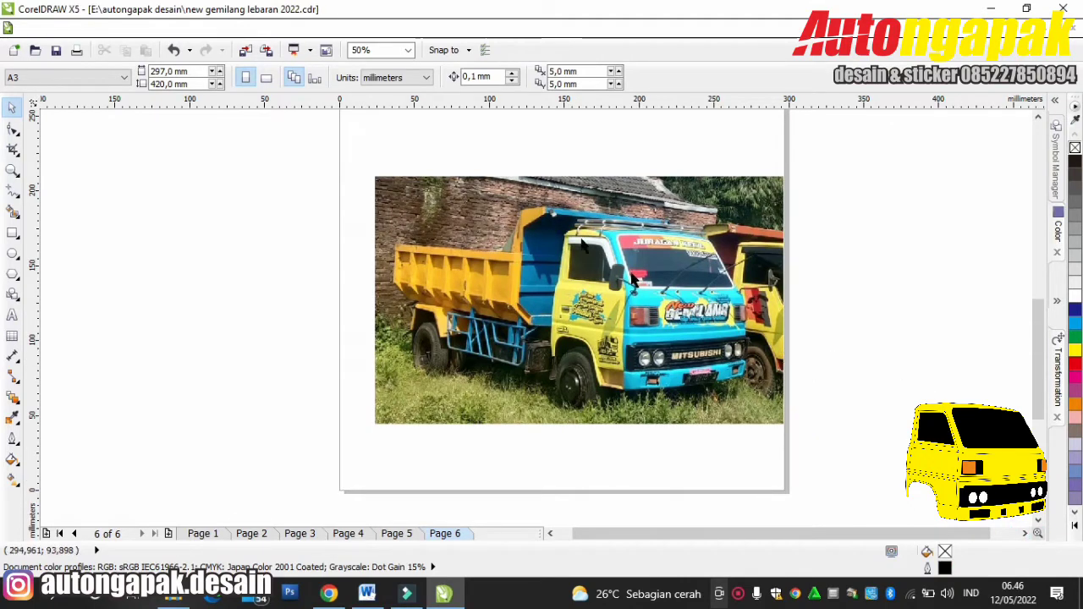
pyautogui.click(21, 201)
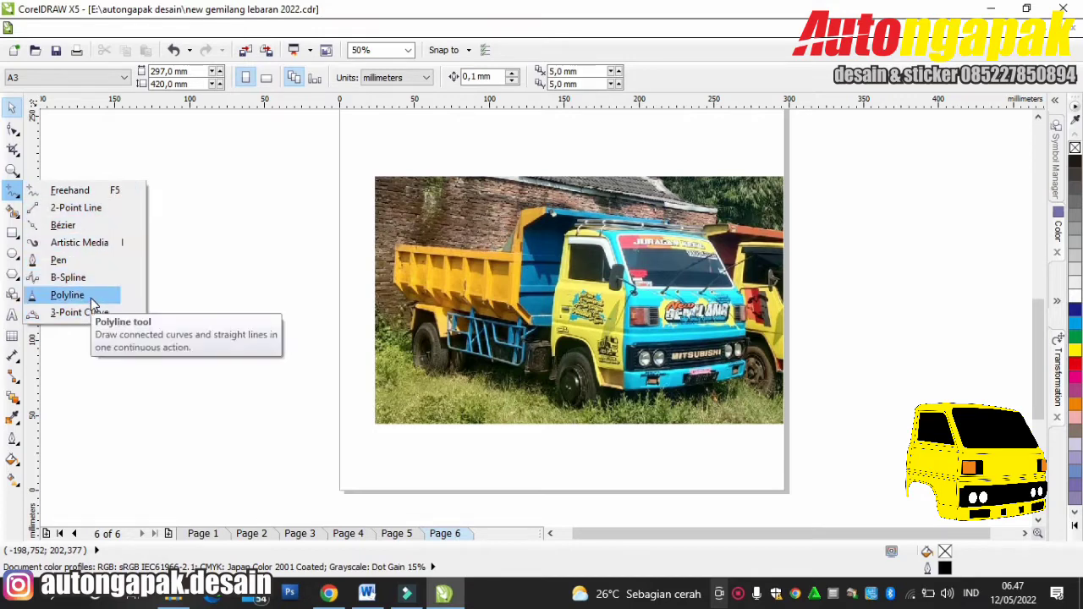
pyautogui.click(213, 230)
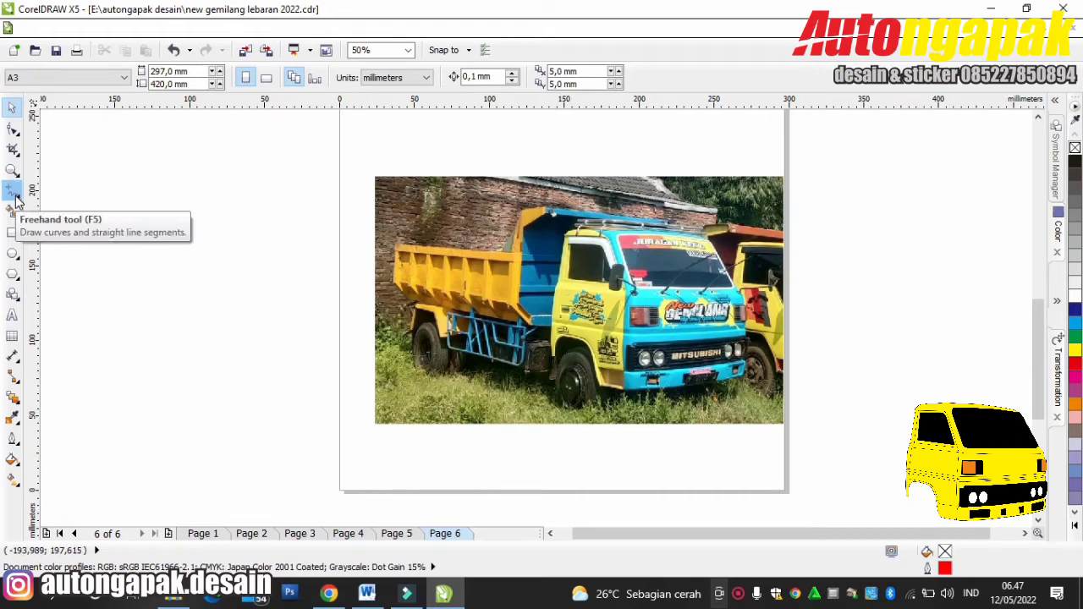
pyautogui.click(246, 181)
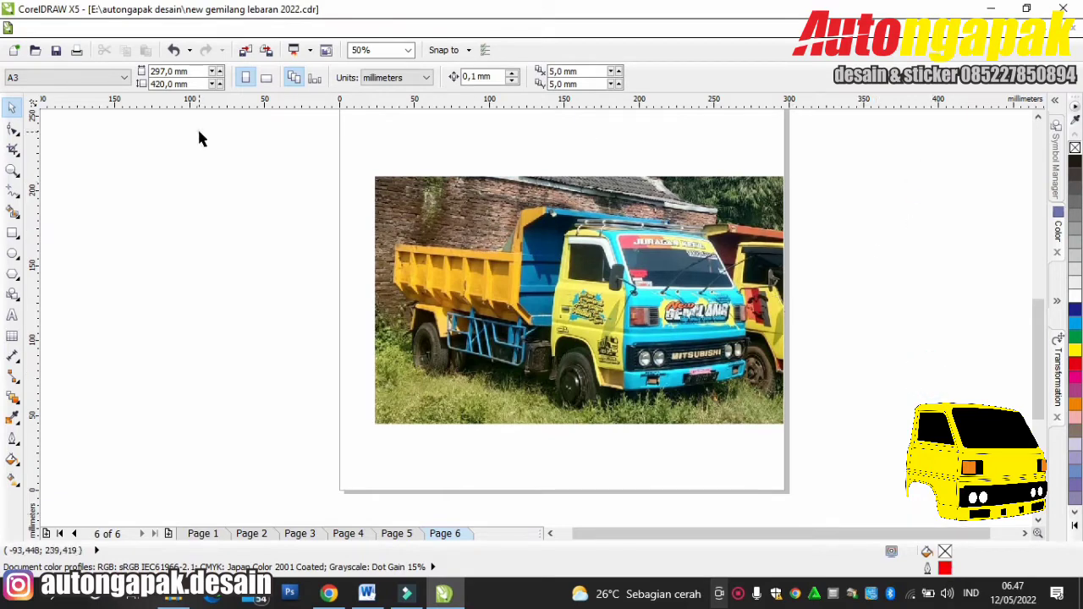
# Move the truck photo slightly up and to the left so it sits inside the page edges.
pyautogui.moveTo(570, 298); pyautogui.dragTo(545, 279)
pyautogui.click(855, 219)
pyautogui.click(859, 190)
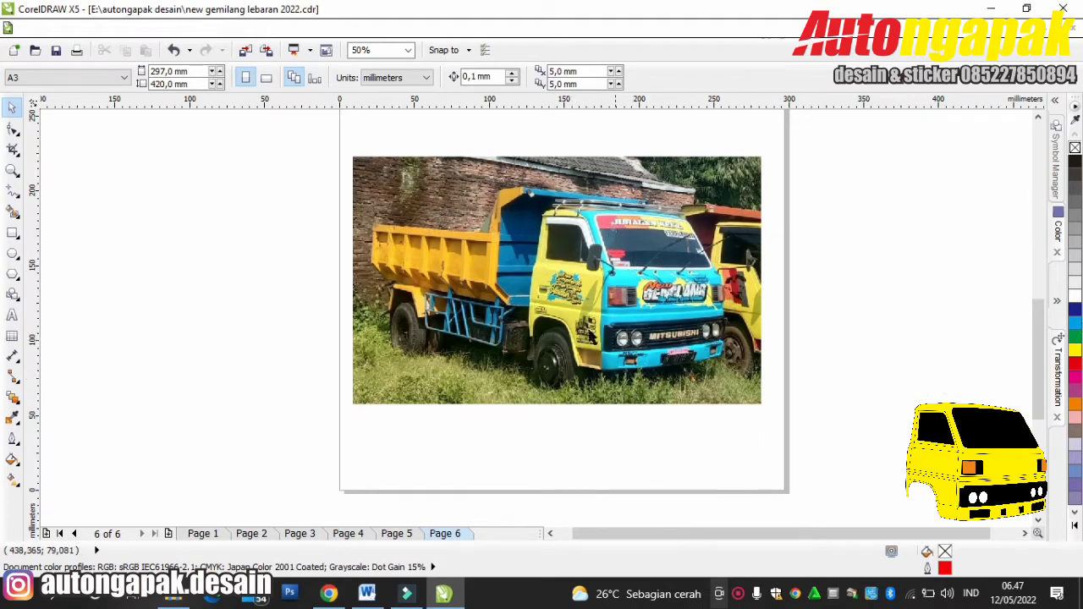
pyautogui.scroll(1, 580, 342)
pyautogui.scroll(-1, 580, 343)
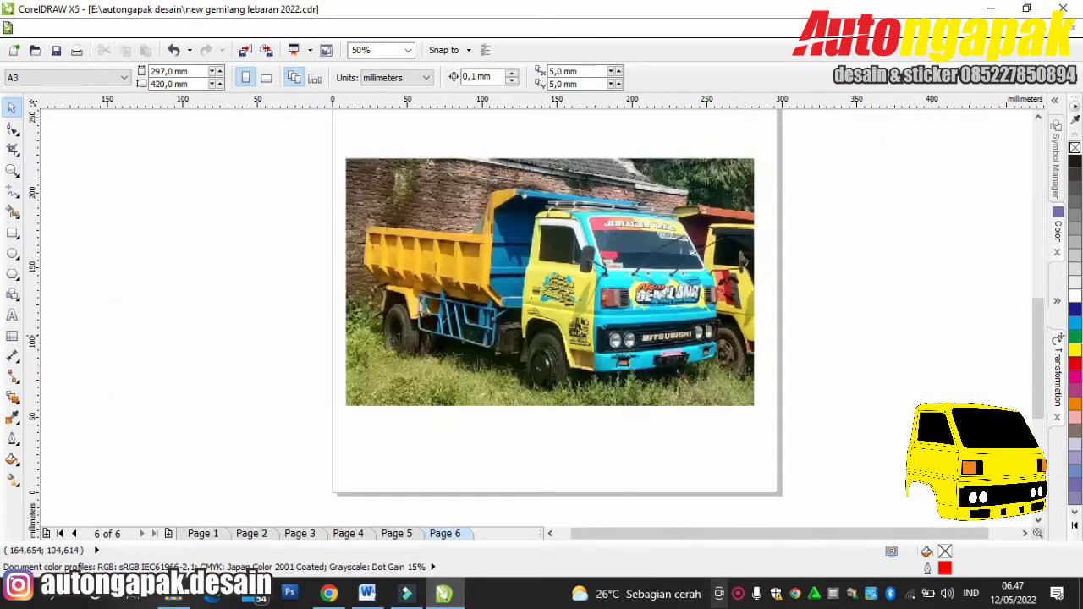
# Set the default outline width for new graphic objects to Hairline.
pyautogui.doubleClick(945, 570)
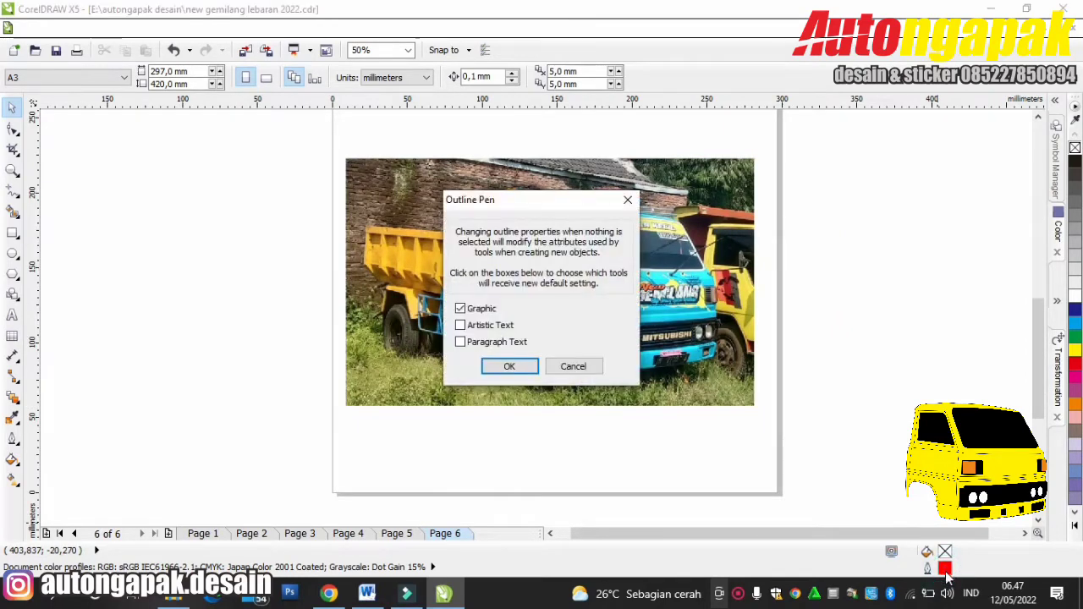
pyautogui.click(584, 370)
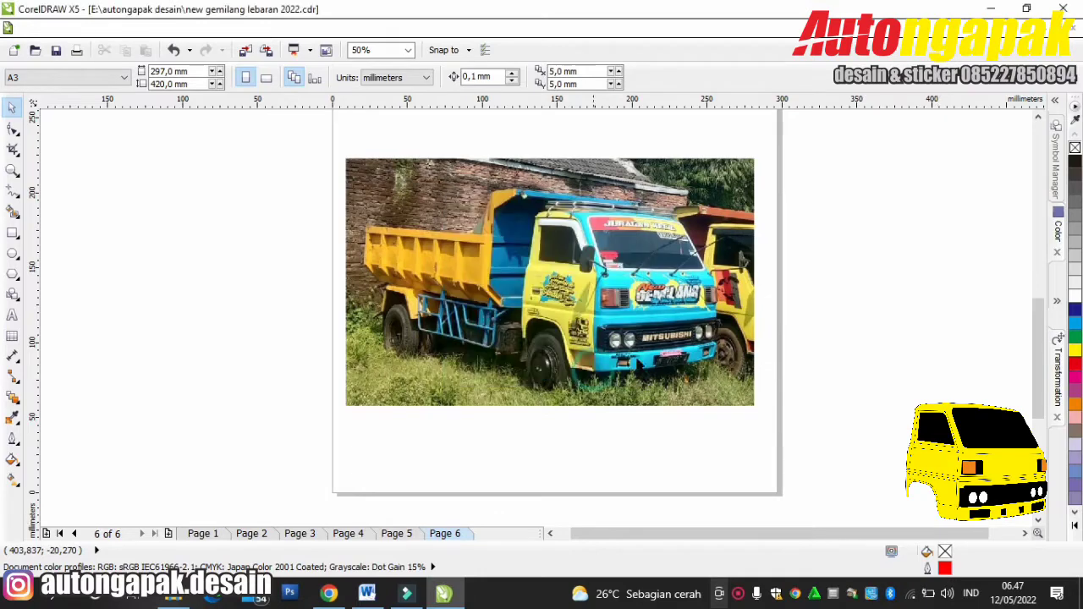
pyautogui.doubleClick(945, 570)
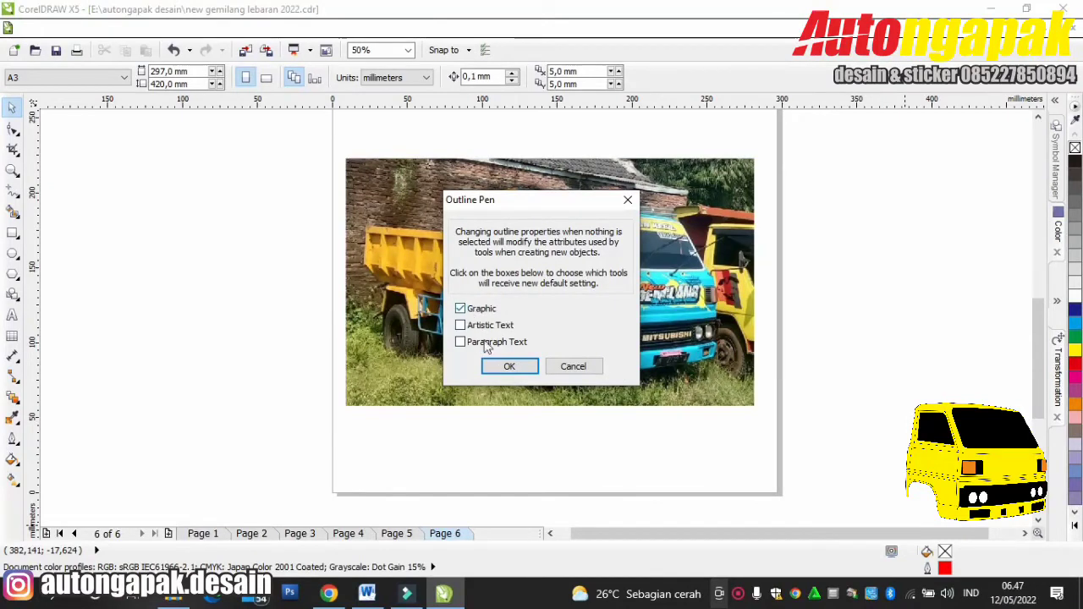
pyautogui.click(506, 366)
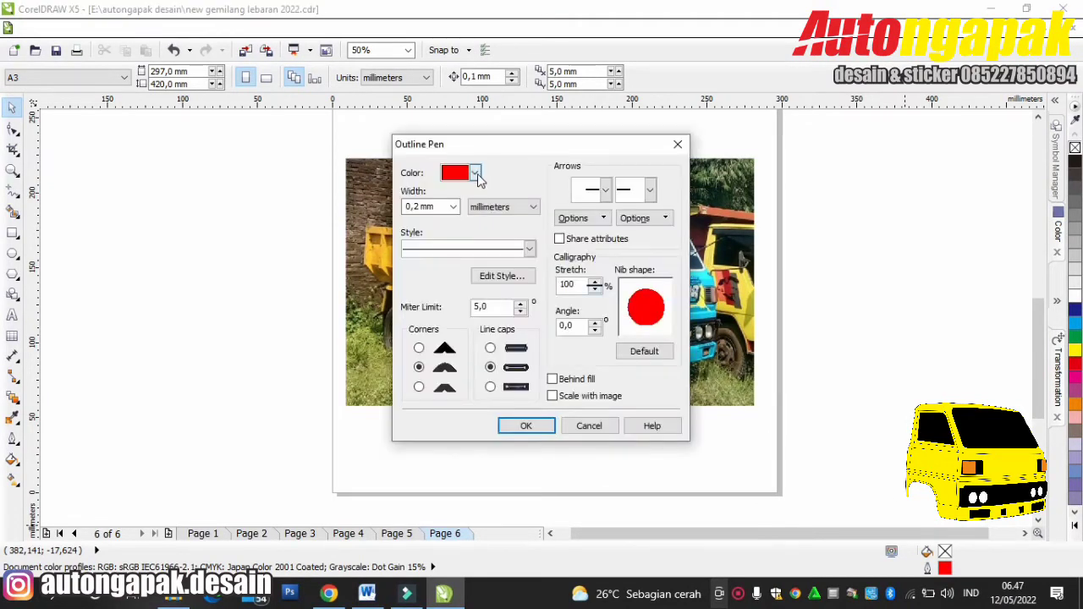
pyautogui.click(476, 173)
pyautogui.click(485, 191)
pyautogui.click(455, 208)
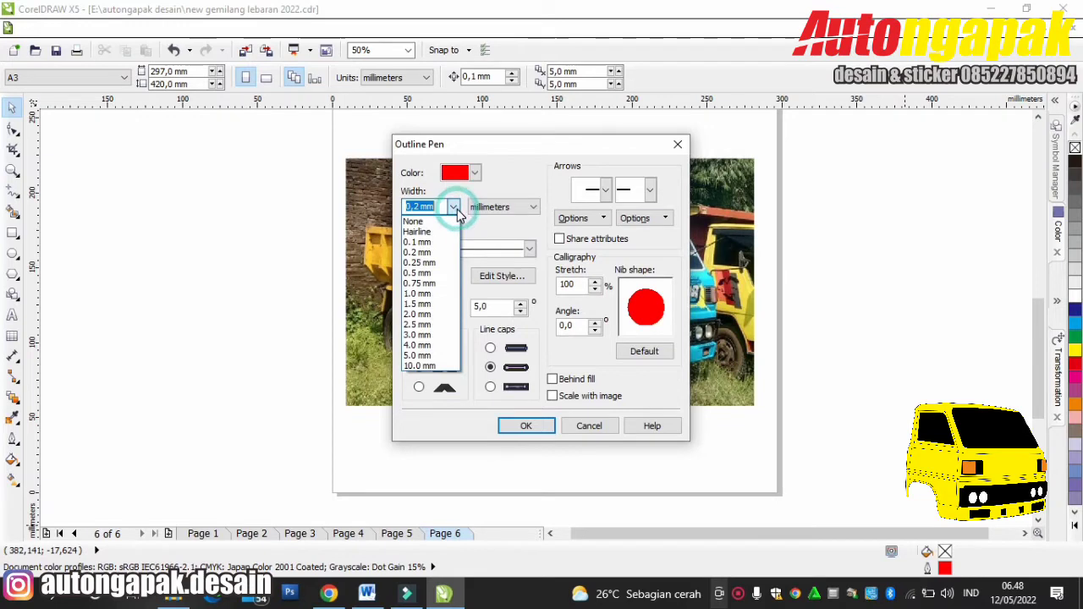
pyautogui.click(418, 233)
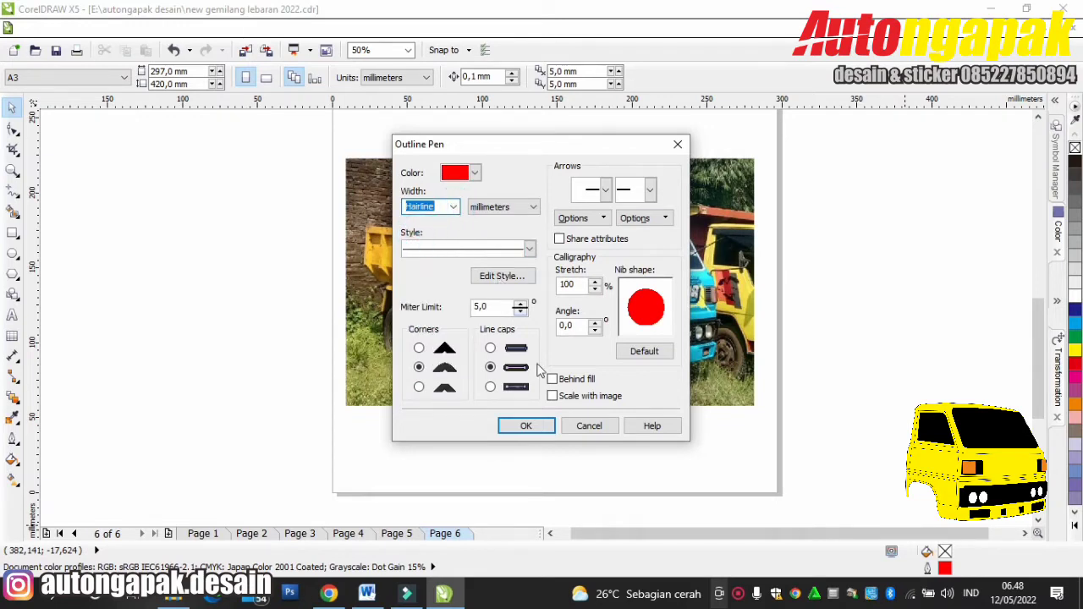
pyautogui.click(526, 426)
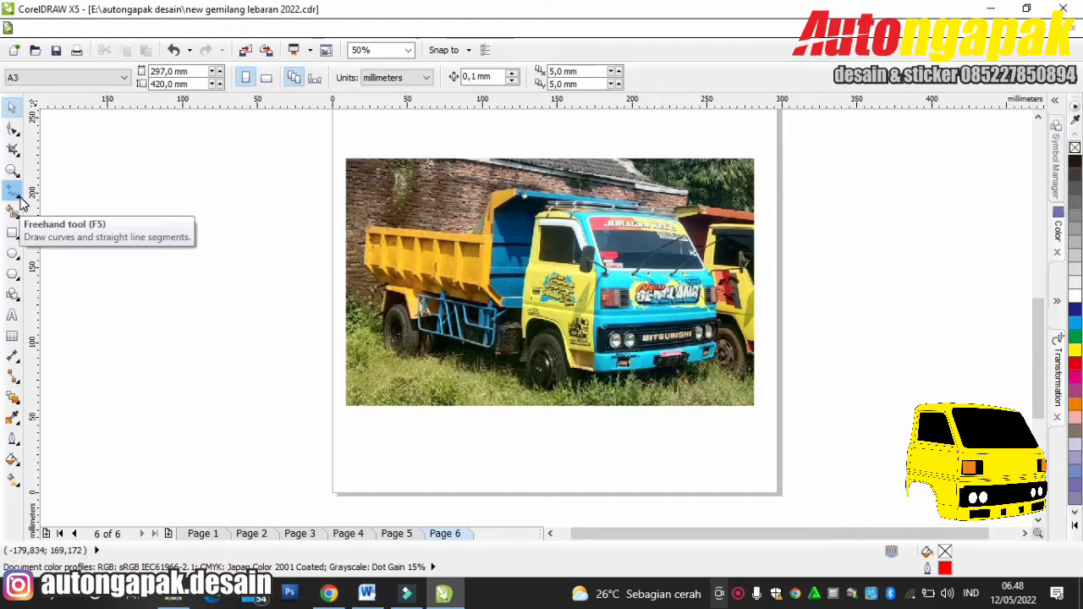
# Start a polyline with the Polyline tool along the short lower edge of the yellow cab panel behind the front wheel.
pyautogui.click(20, 198)
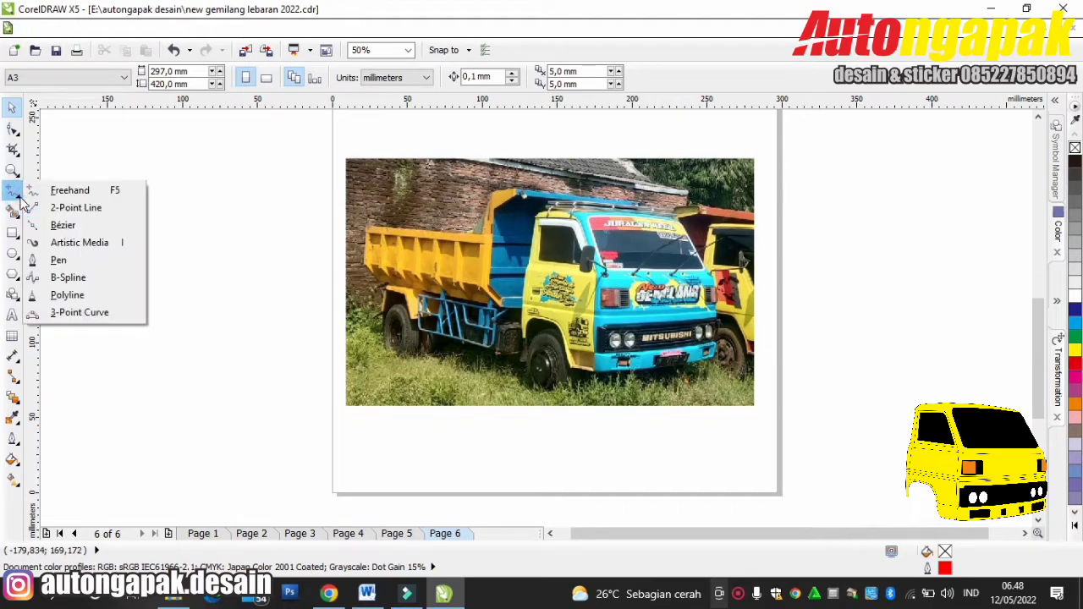
pyautogui.click(68, 170)
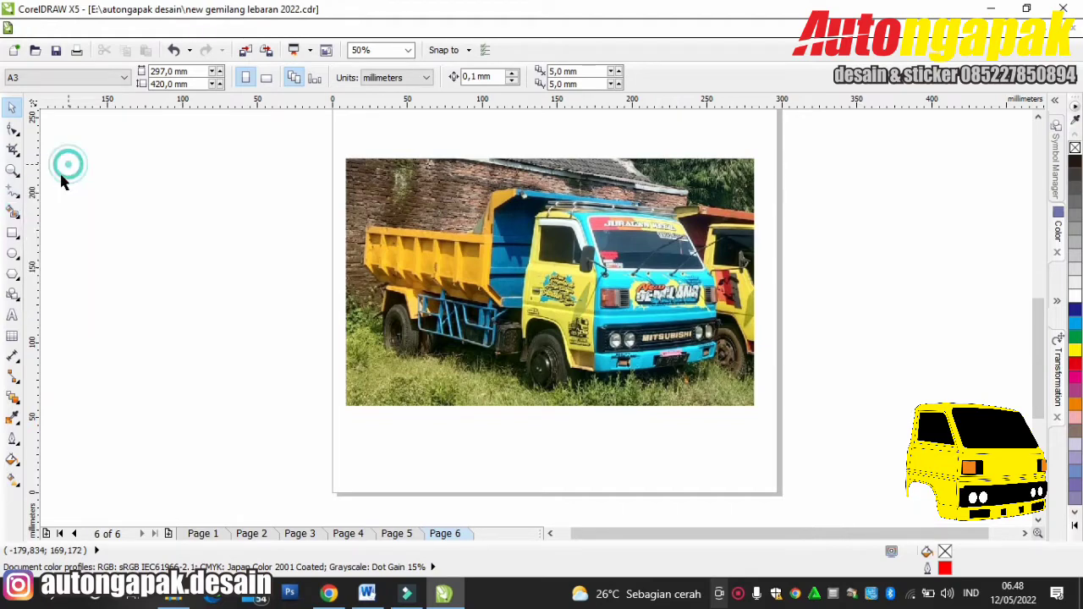
pyautogui.click(23, 202)
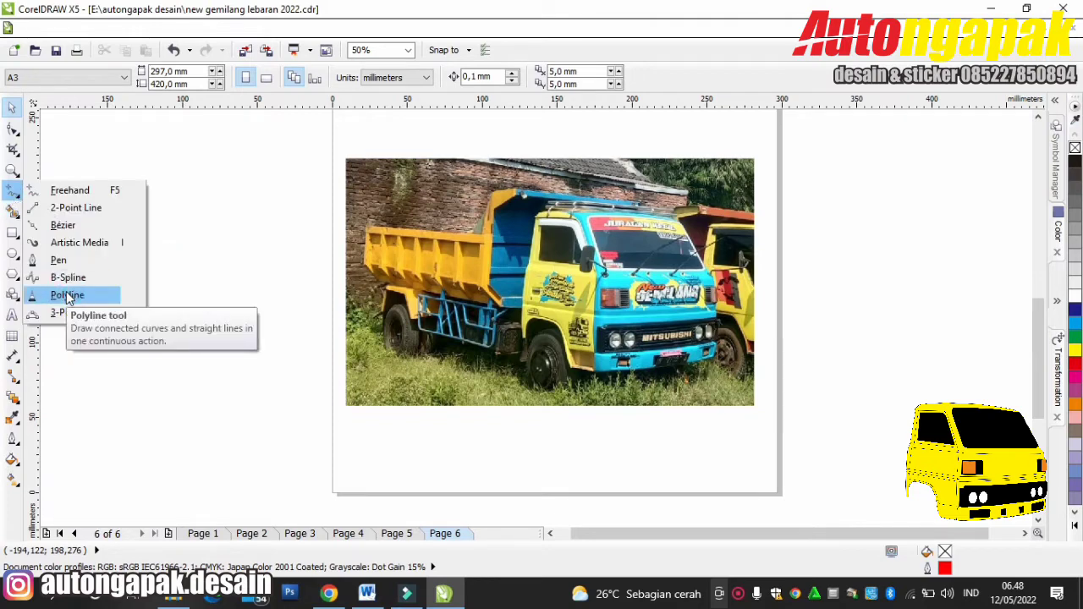
pyautogui.click(68, 296)
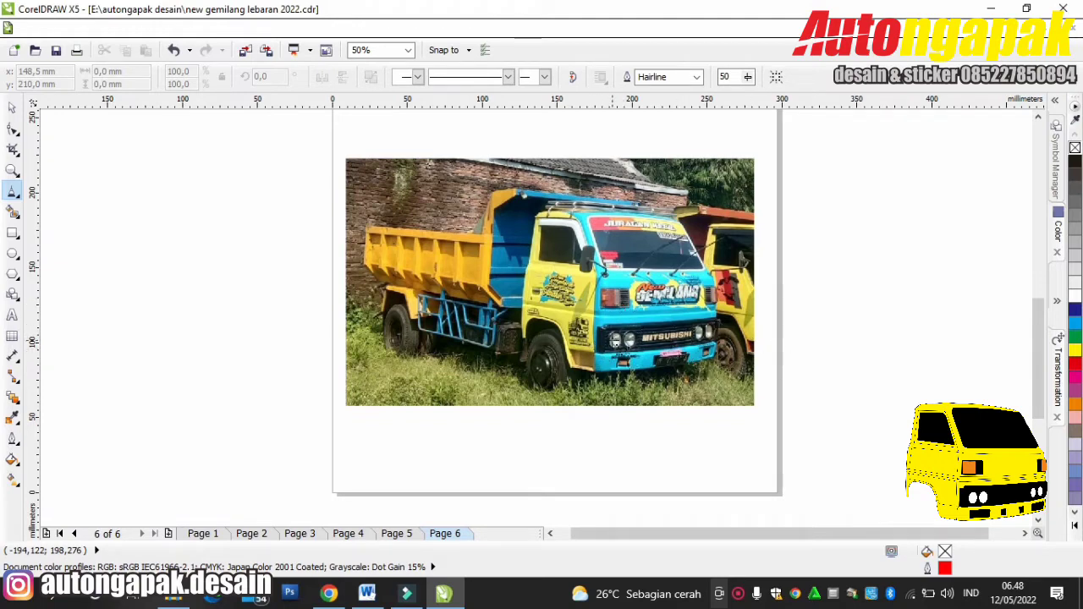
pyautogui.scroll(2, 615, 347)
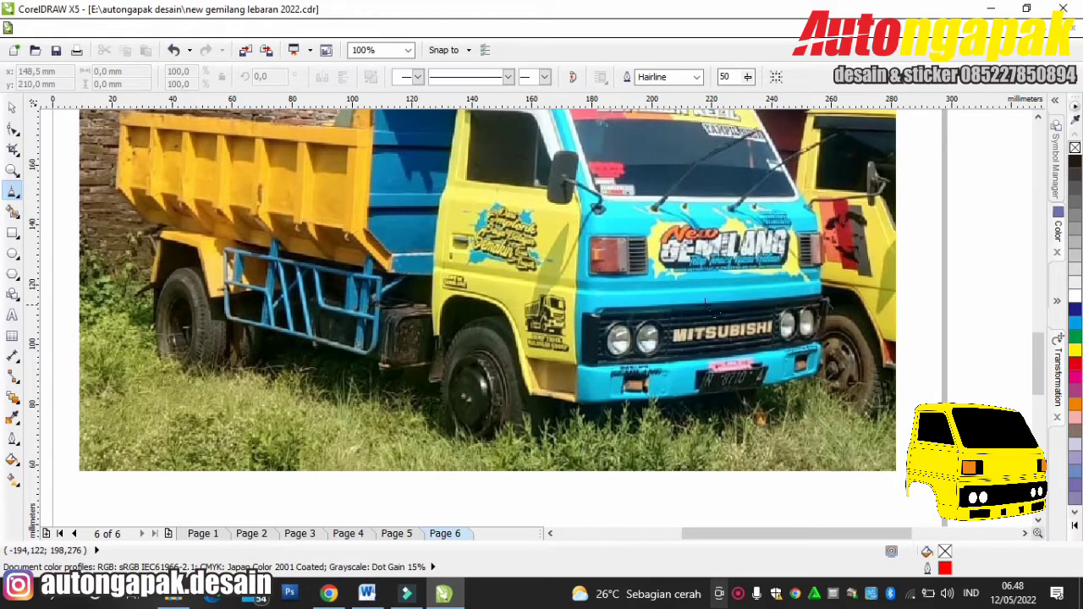
pyautogui.click(646, 350)
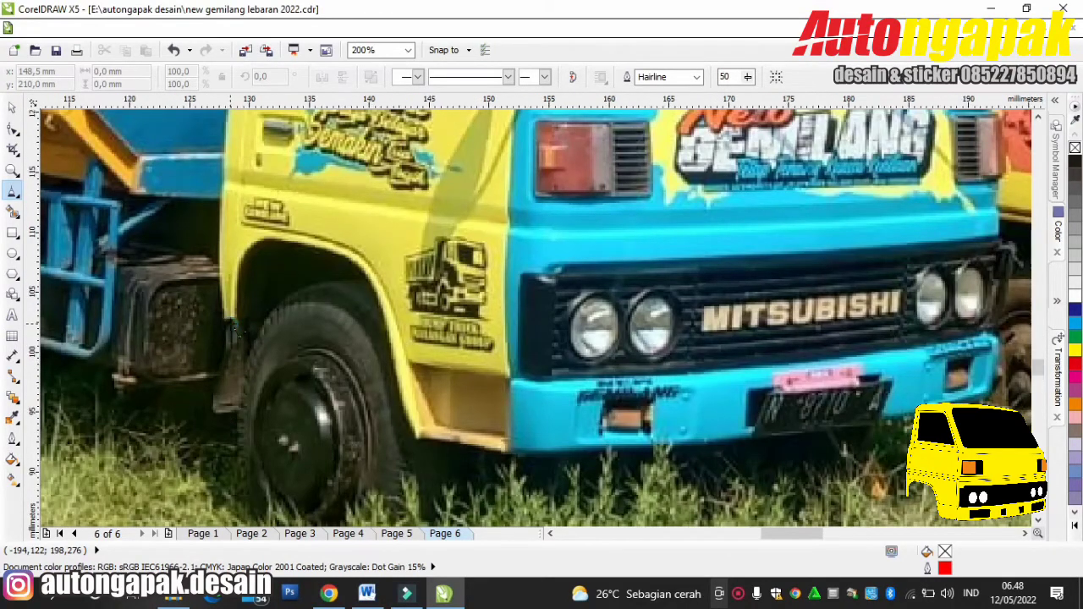
pyautogui.click(230, 330)
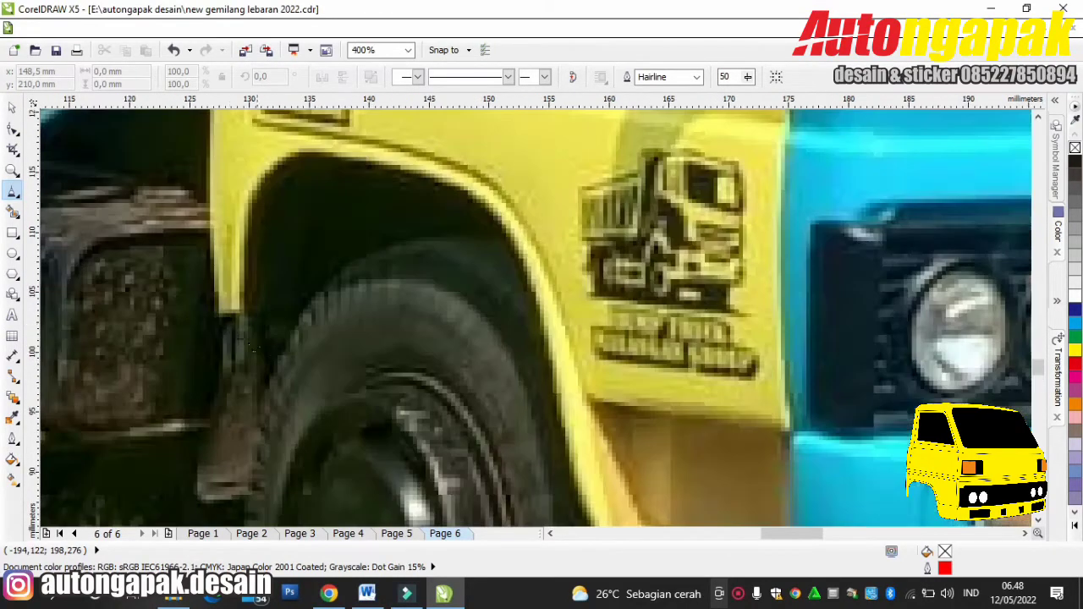
pyautogui.click(217, 315)
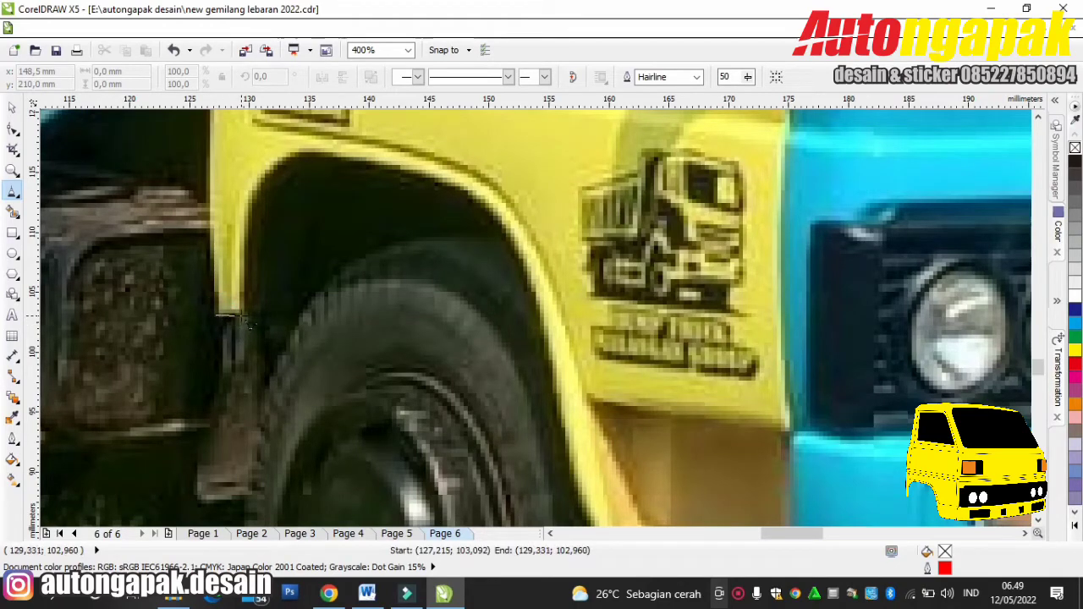
pyautogui.click(241, 315)
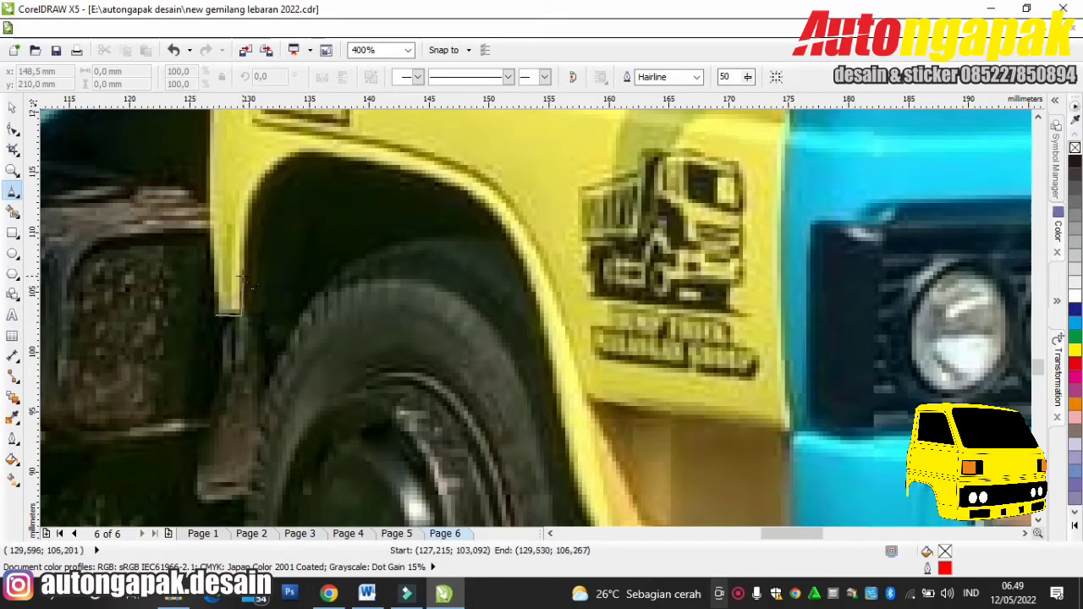
# Trace the inner edge of the front wheel arch up its rear side and across its top.
pyautogui.click(243, 240)
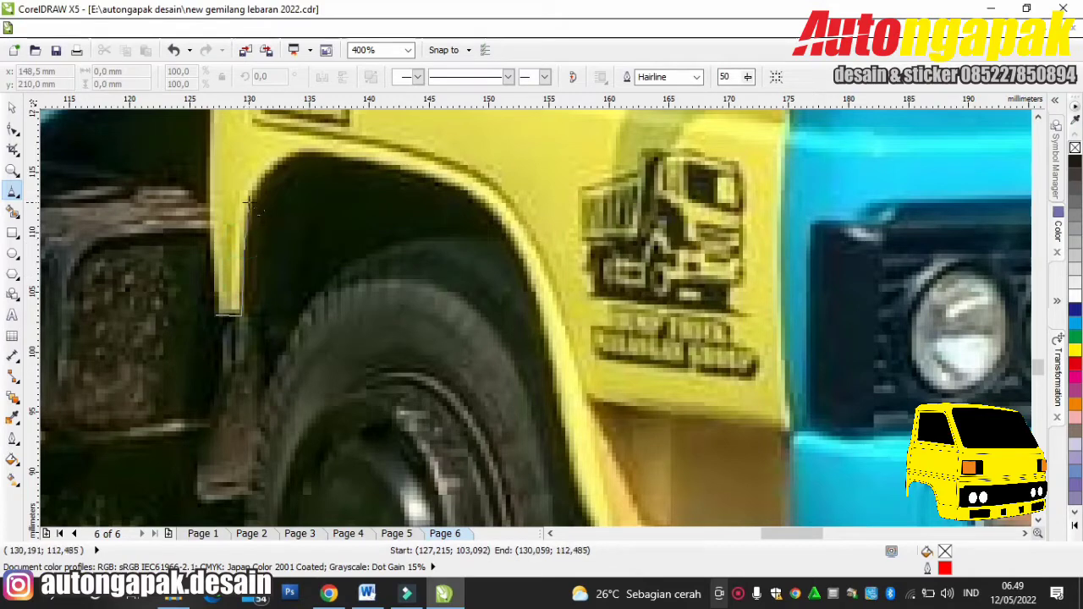
pyautogui.click(247, 202)
pyautogui.click(265, 177)
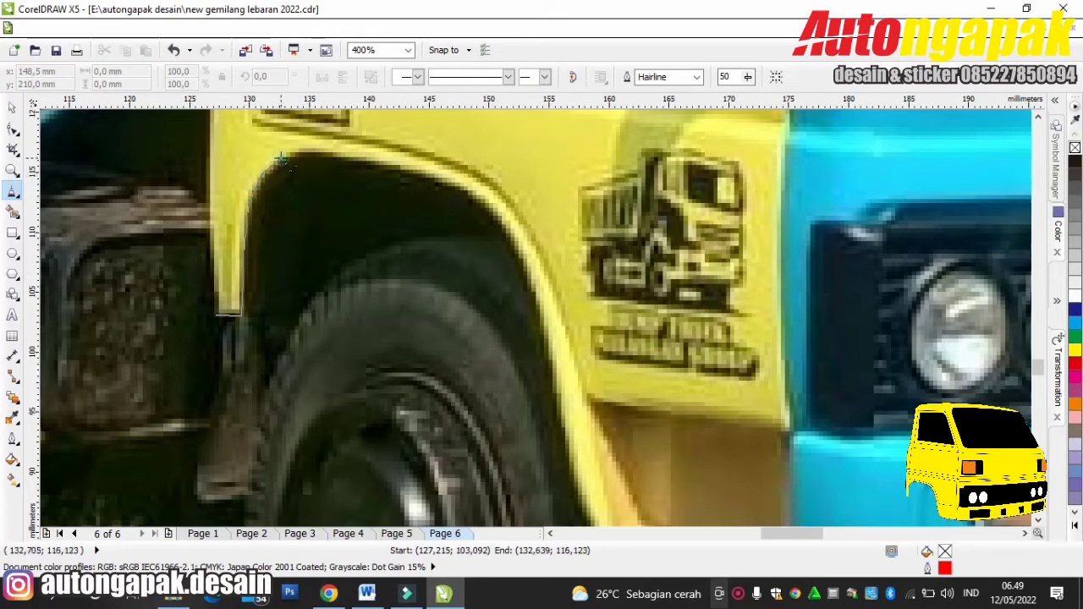
pyautogui.click(297, 150)
pyautogui.click(330, 153)
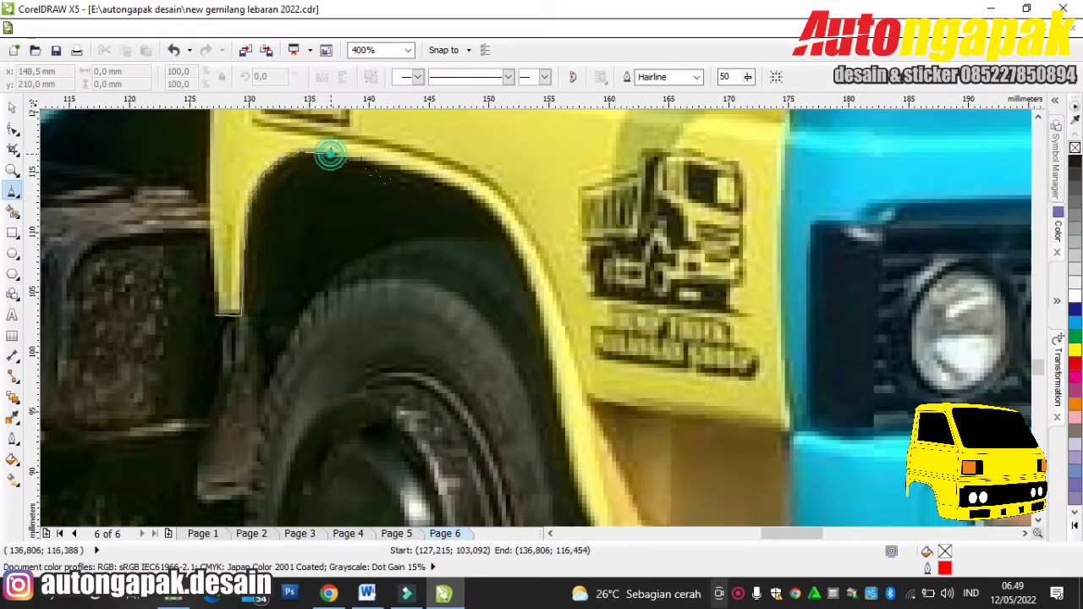
pyautogui.click(386, 165)
pyautogui.click(449, 185)
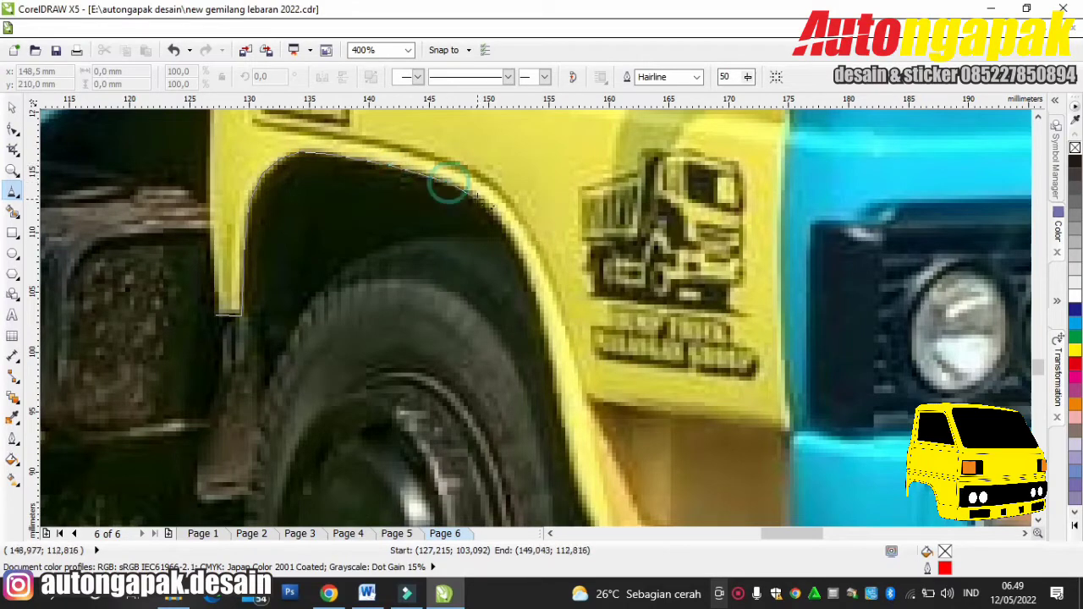
# Continue the outline down the front side of the wheel arch to the cab's lower corner ahead of the wheel.
pyautogui.click(493, 219)
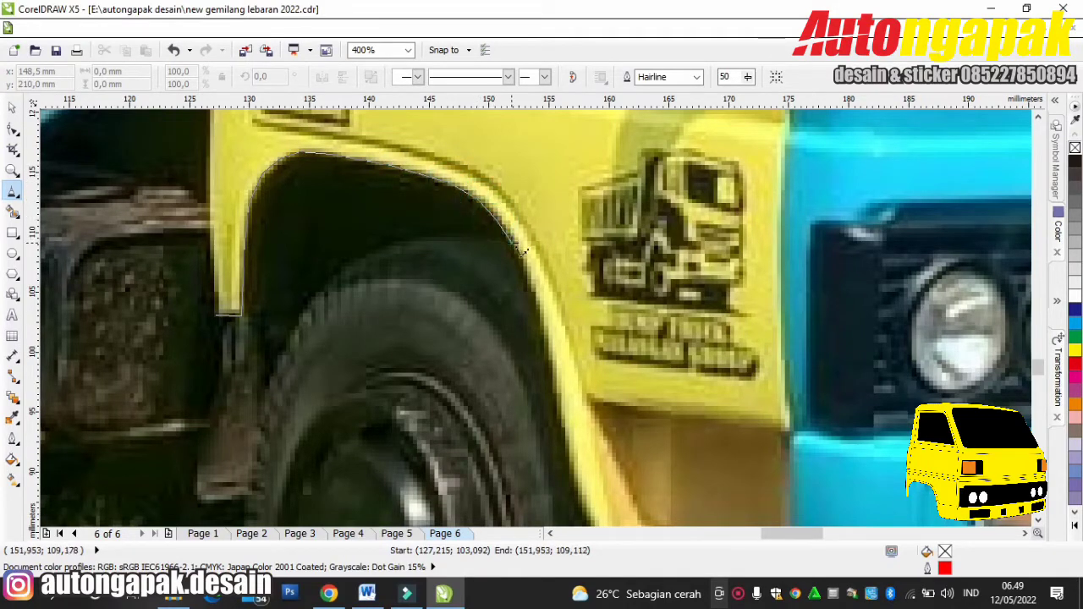
pyautogui.click(525, 273)
pyautogui.click(539, 315)
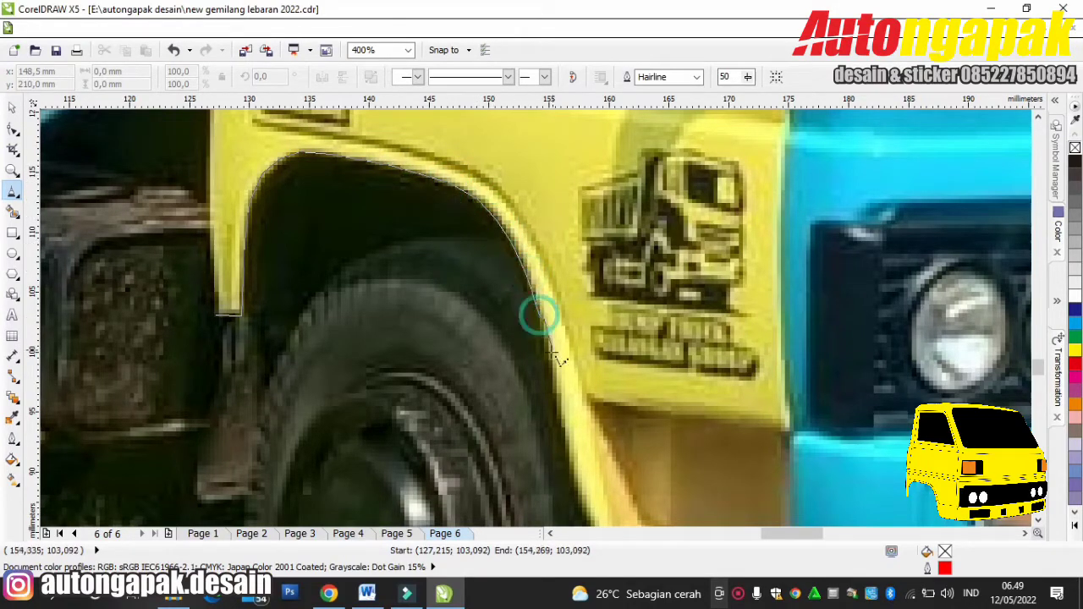
pyautogui.click(550, 353)
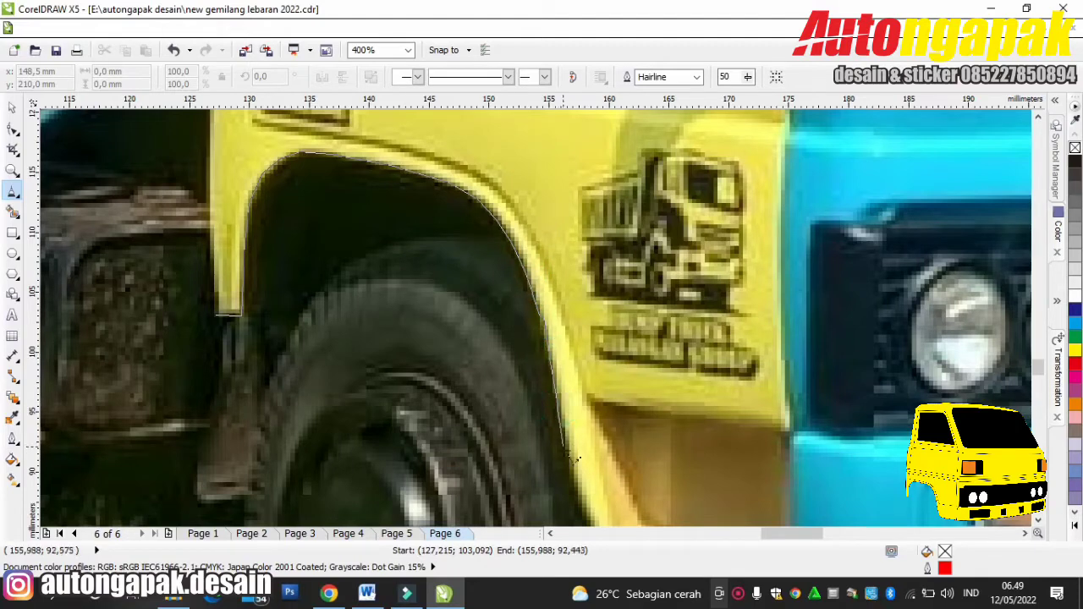
pyautogui.click(570, 486)
pyautogui.scroll(-2, 576, 482)
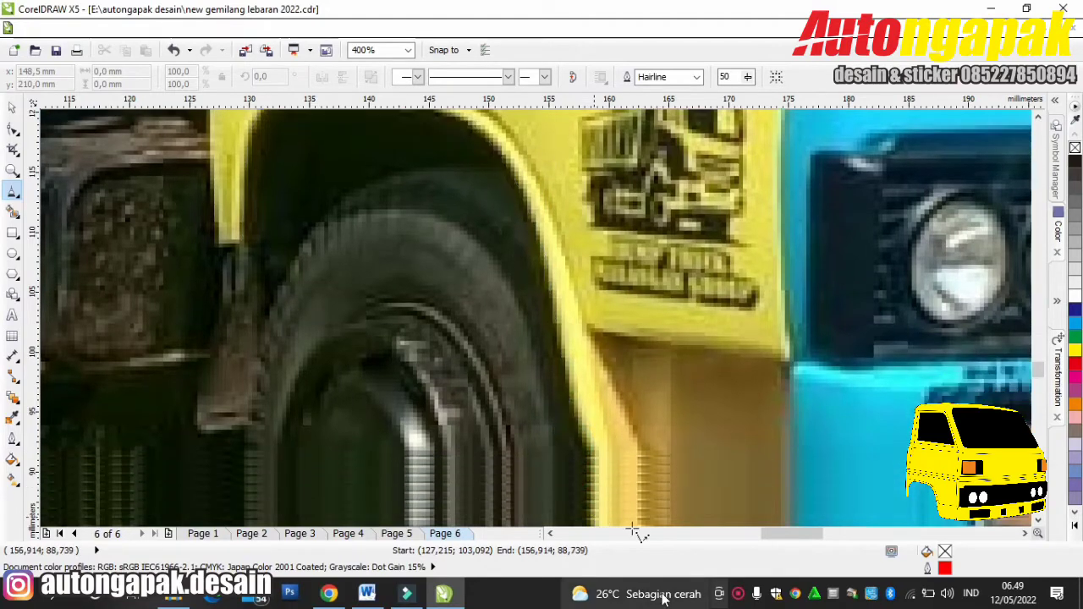
pyautogui.click(577, 423)
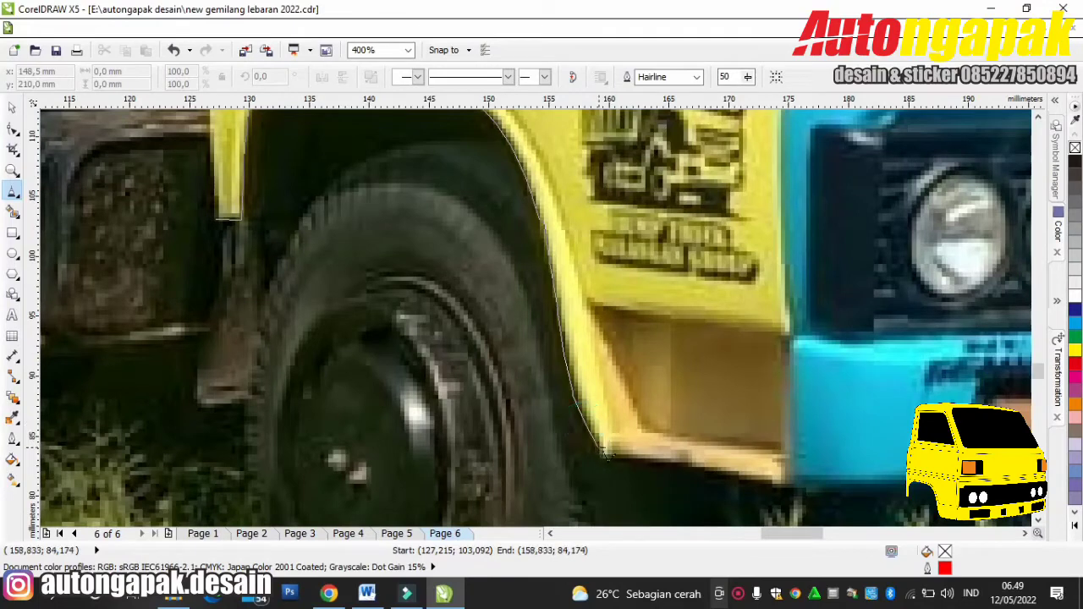
pyautogui.click(605, 455)
# Trace the lower edge of the cab step and the underside of the front bumper to the bumper's far corner.
pyautogui.click(776, 483)
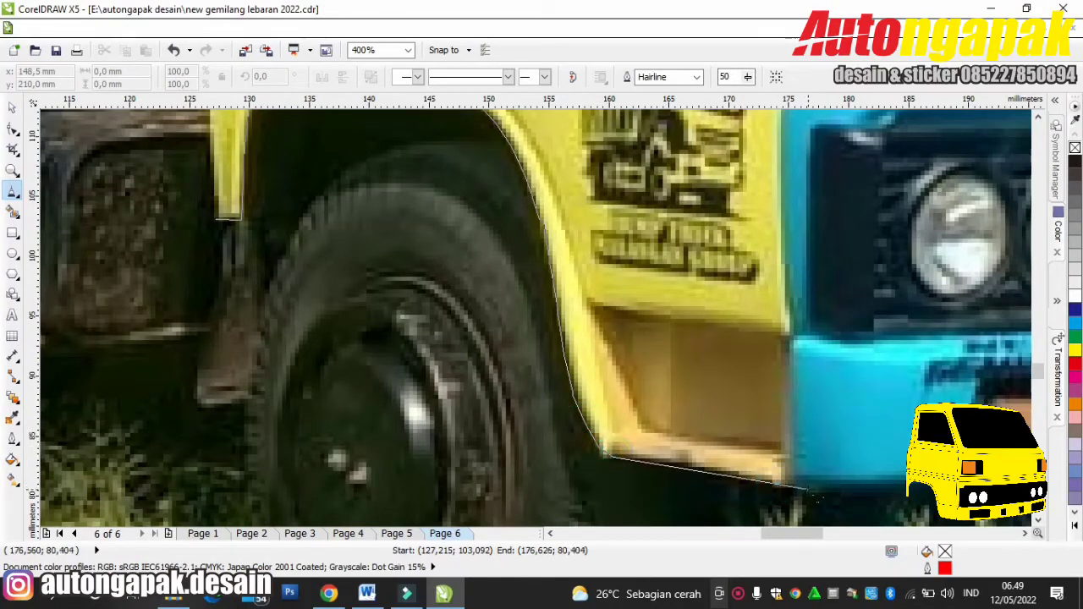
pyautogui.click(807, 488)
pyautogui.click(847, 493)
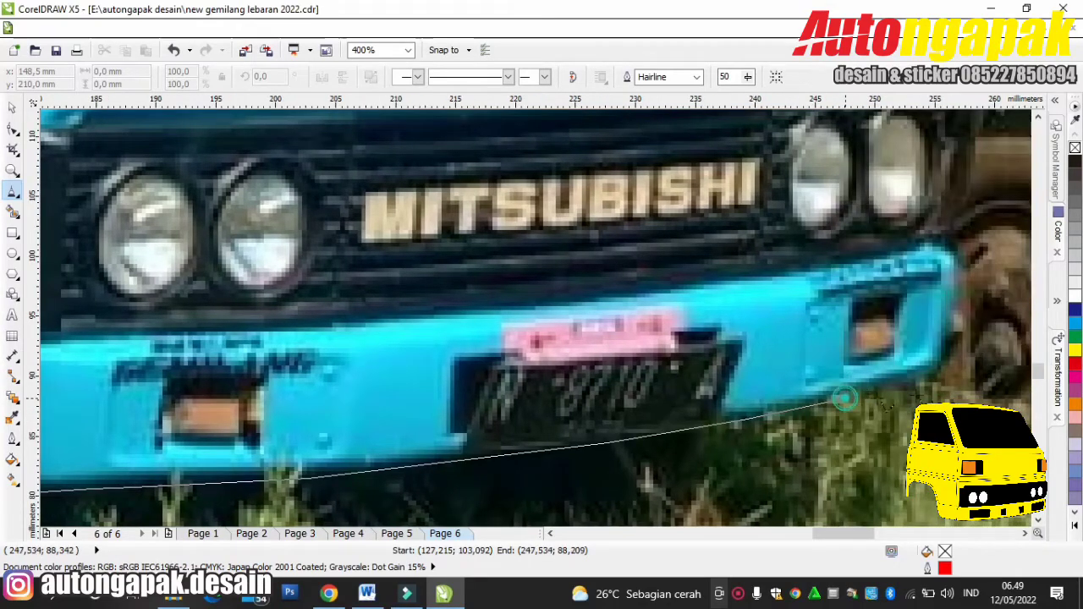
pyautogui.click(944, 372)
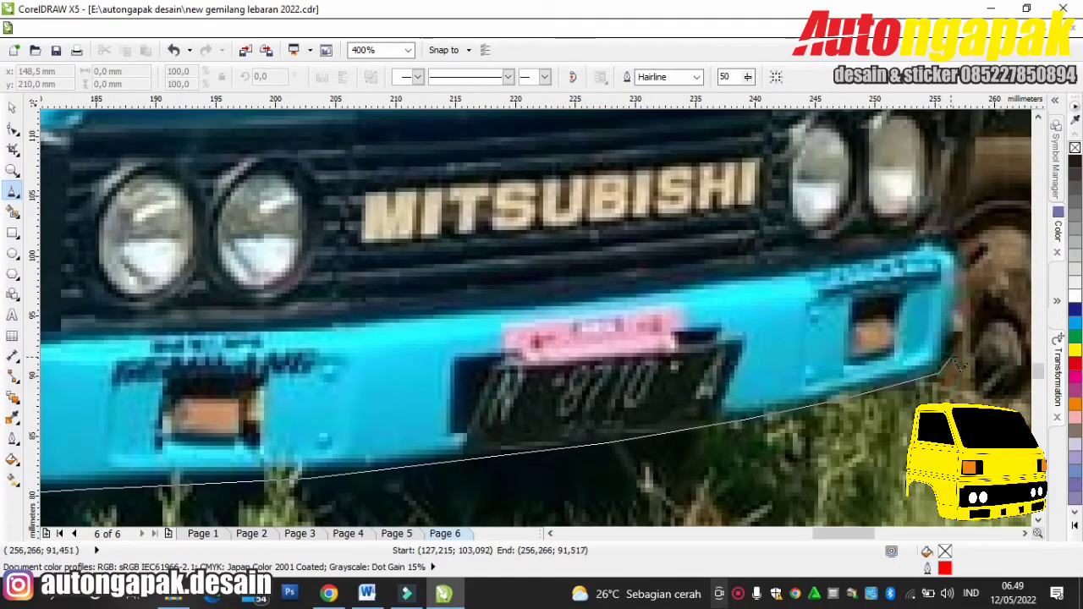
# Continue the outline up the far end of the bumper and the black grille to the blue front panel.
pyautogui.click(957, 317)
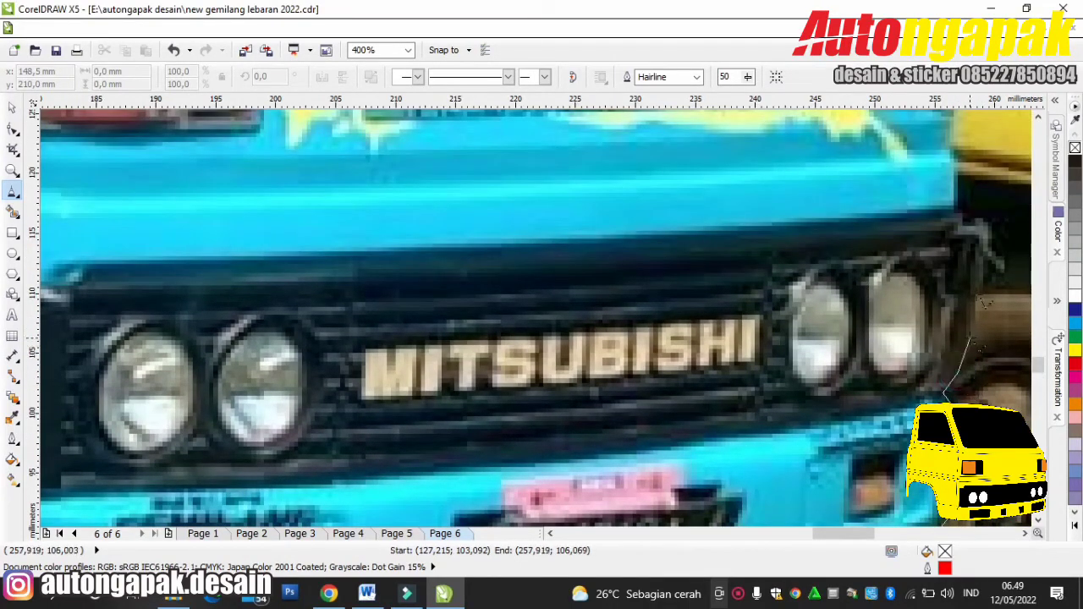
pyautogui.click(967, 217)
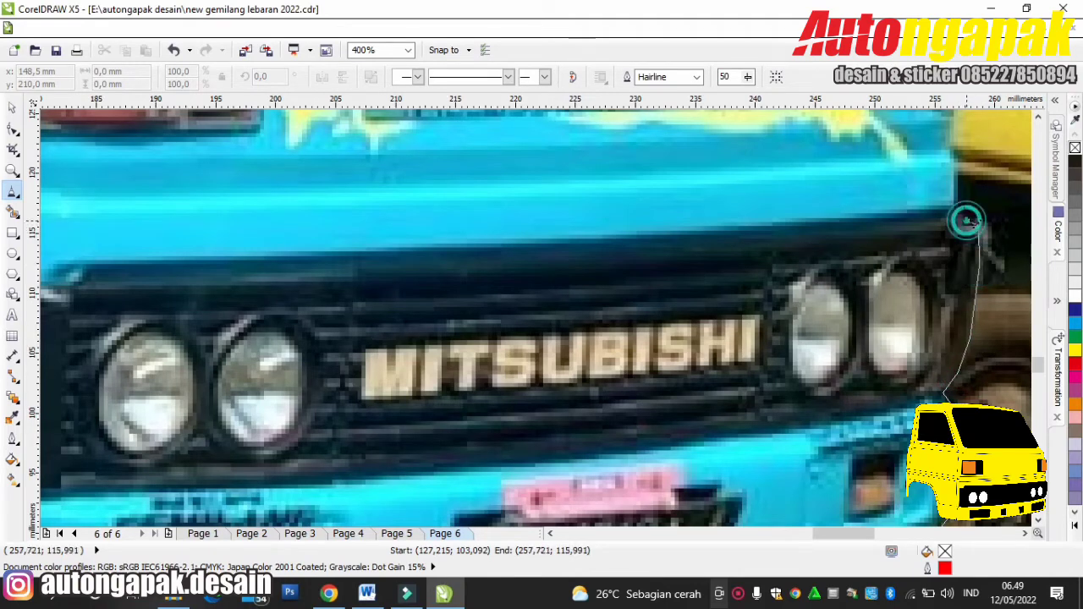
pyautogui.click(963, 210)
pyautogui.click(957, 202)
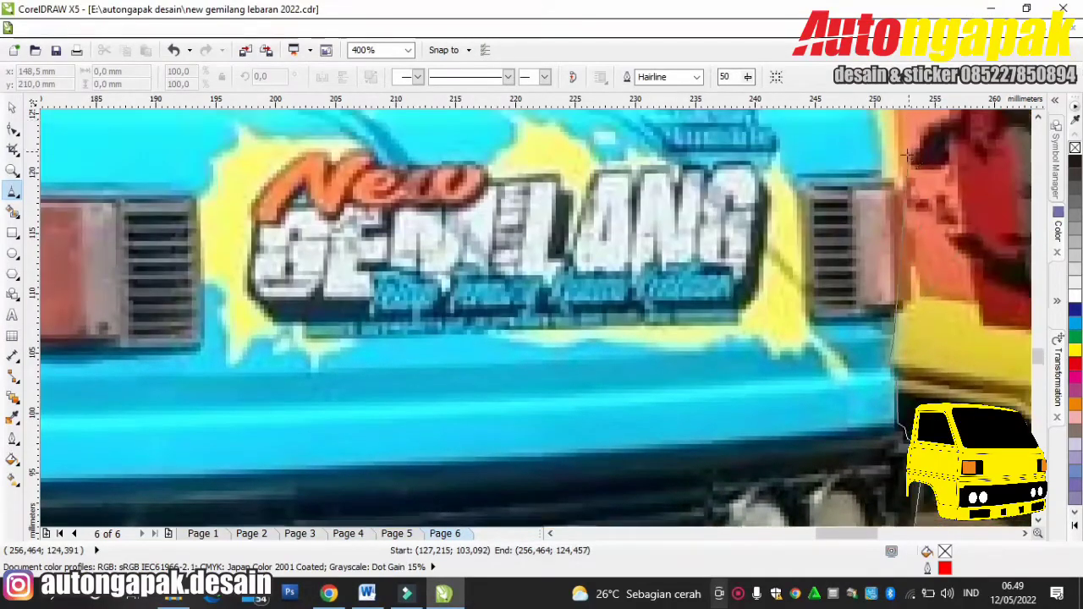
# Trace the cab's far edge around the turn signal lamp and up to the base of the windshield.
pyautogui.click(912, 302)
pyautogui.click(912, 267)
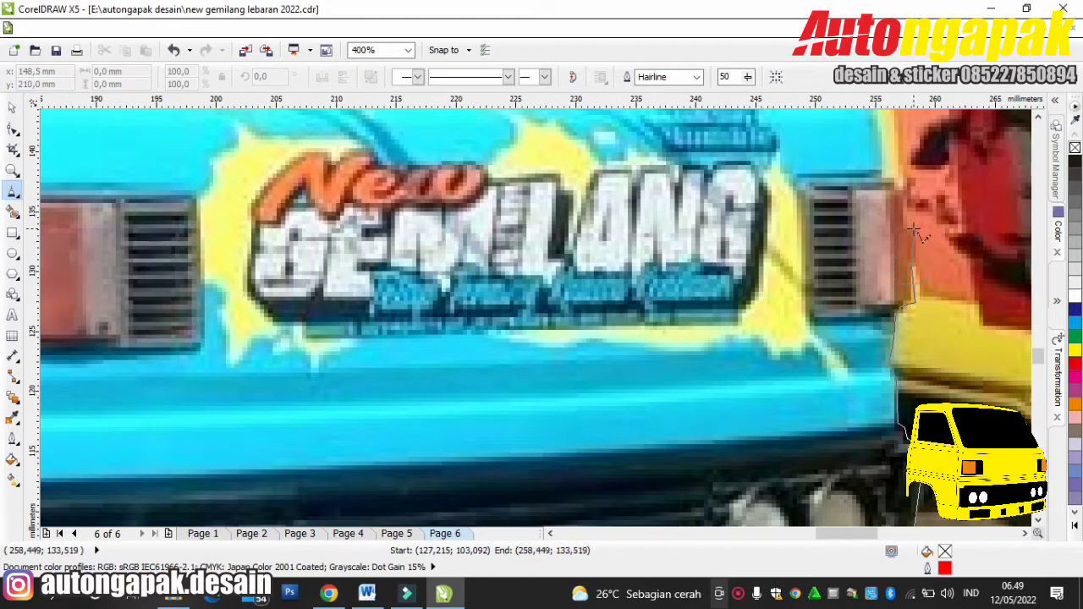
pyautogui.click(908, 226)
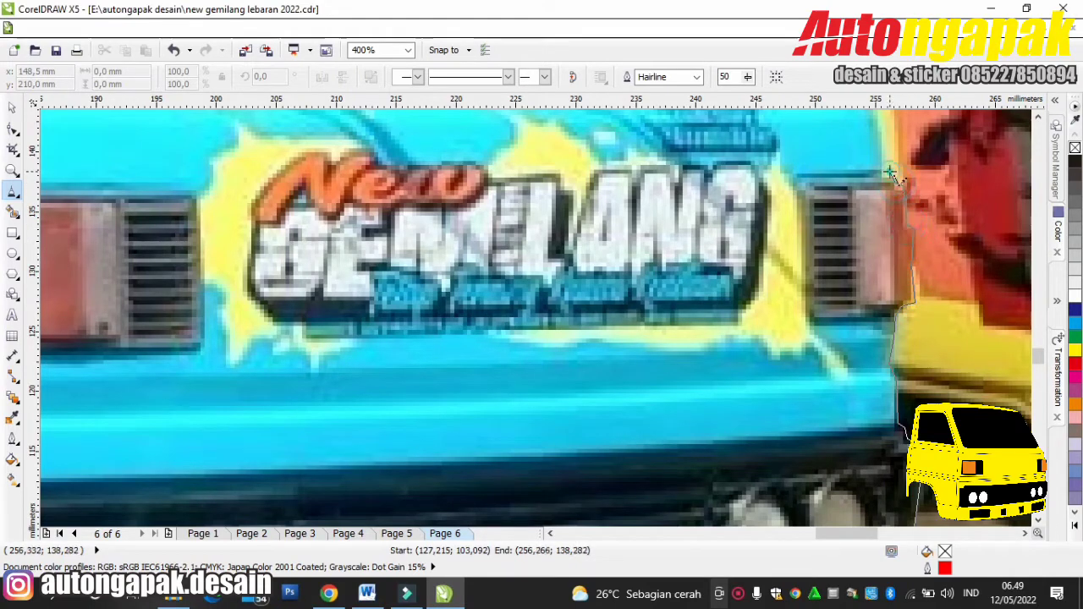
pyautogui.scroll(3, 880, 163)
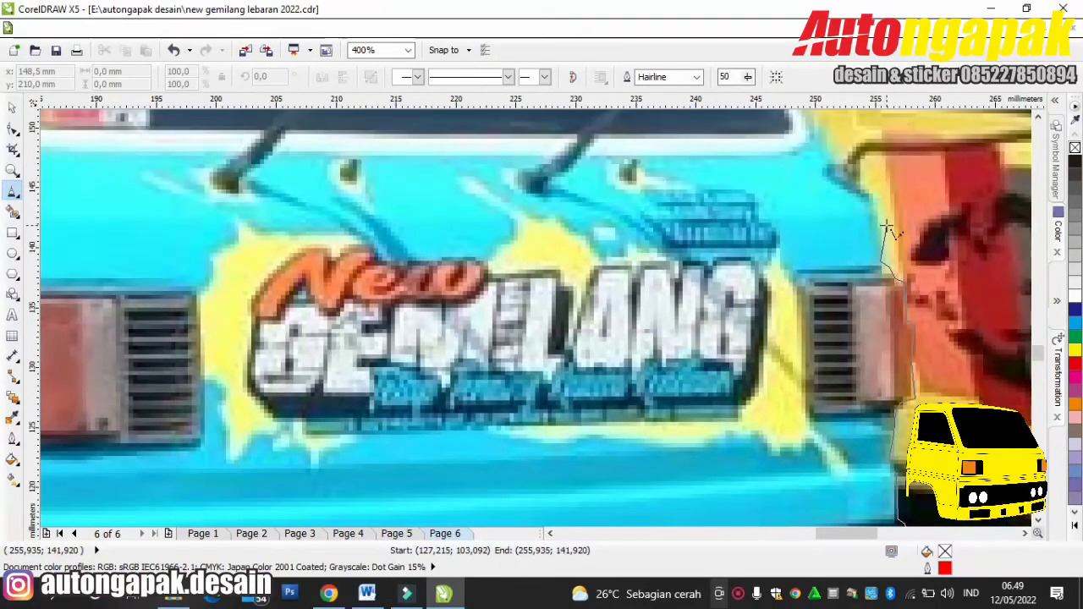
pyautogui.click(875, 196)
pyautogui.click(824, 140)
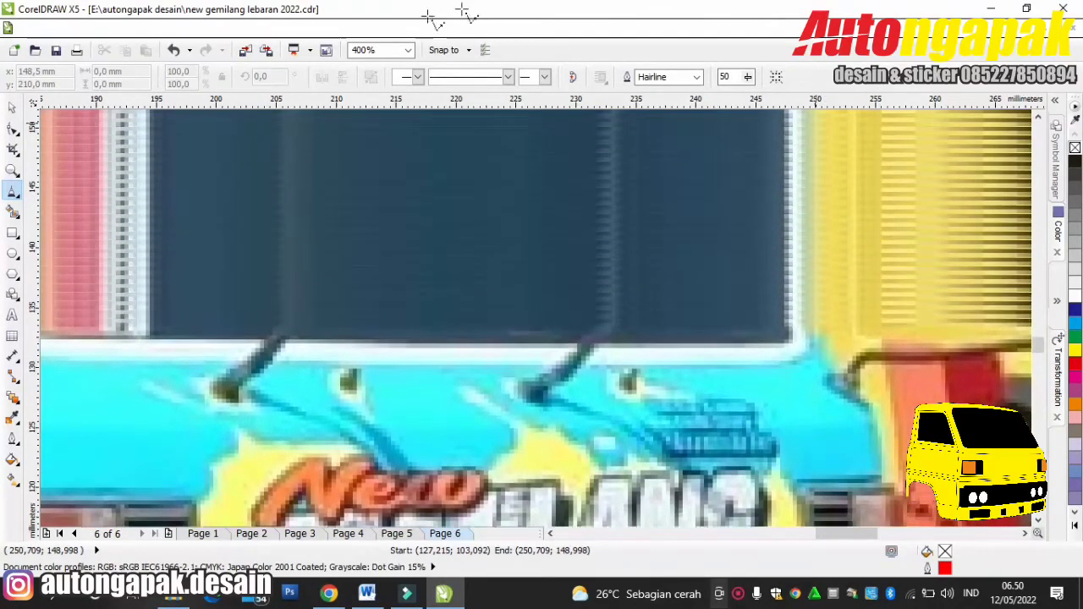
# Trace the far windshield pillar upward and round the outline over the roof's front corner.
pyautogui.scroll(3, 768, 272)
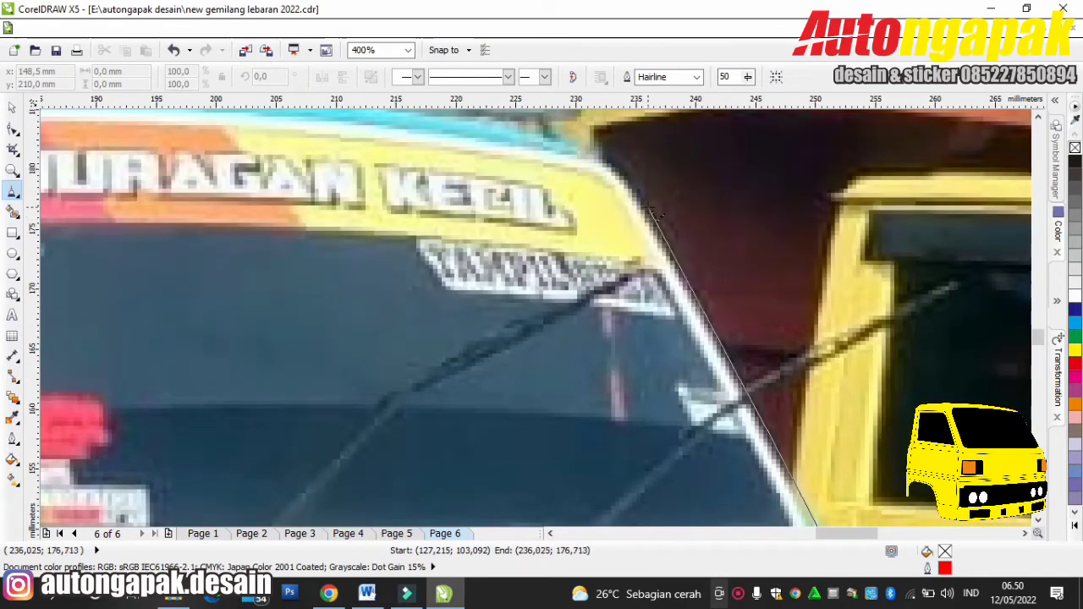
pyautogui.click(599, 156)
pyautogui.scroll(2, 548, 231)
pyautogui.click(549, 230)
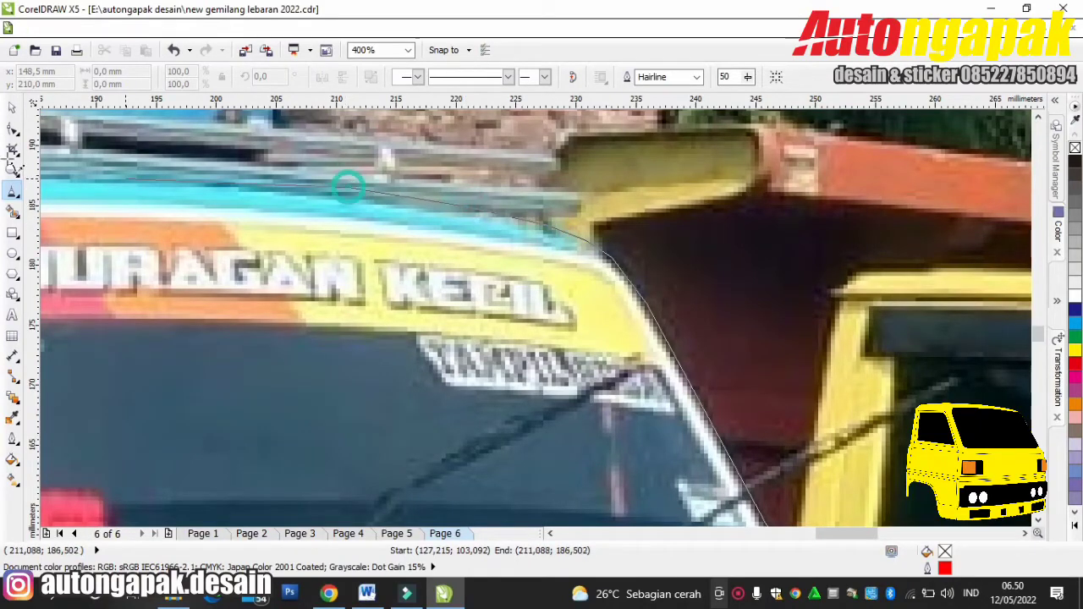
# Continue the outline along the roof beneath the rack to the curved rear roof corner above the door.
pyautogui.hscroll(-3, 350, 181)
pyautogui.hscroll(-4, 267, 181)
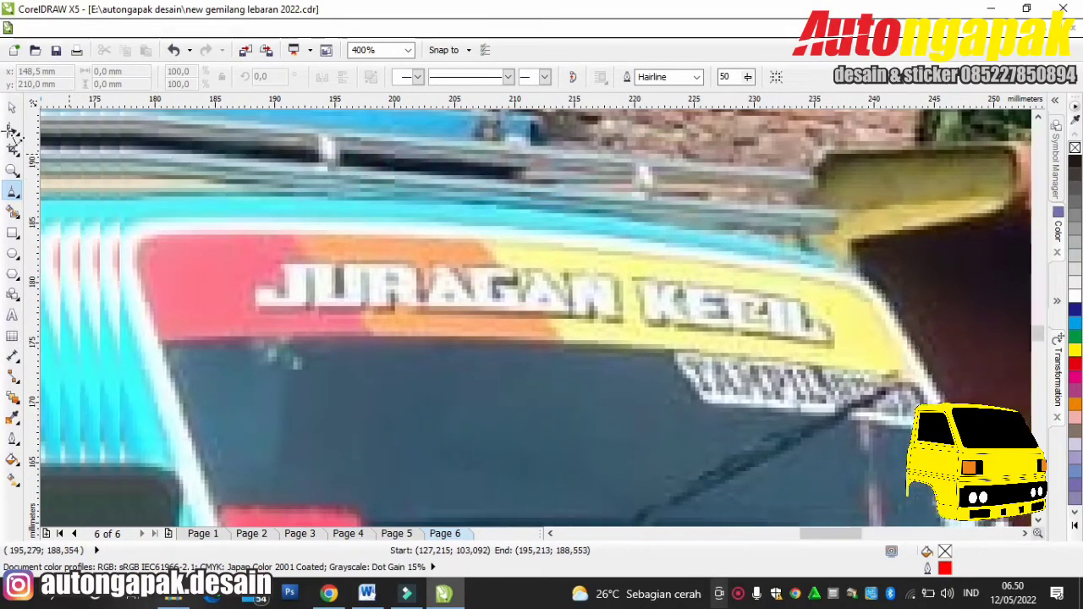
pyautogui.hscroll(-4, 203, 165)
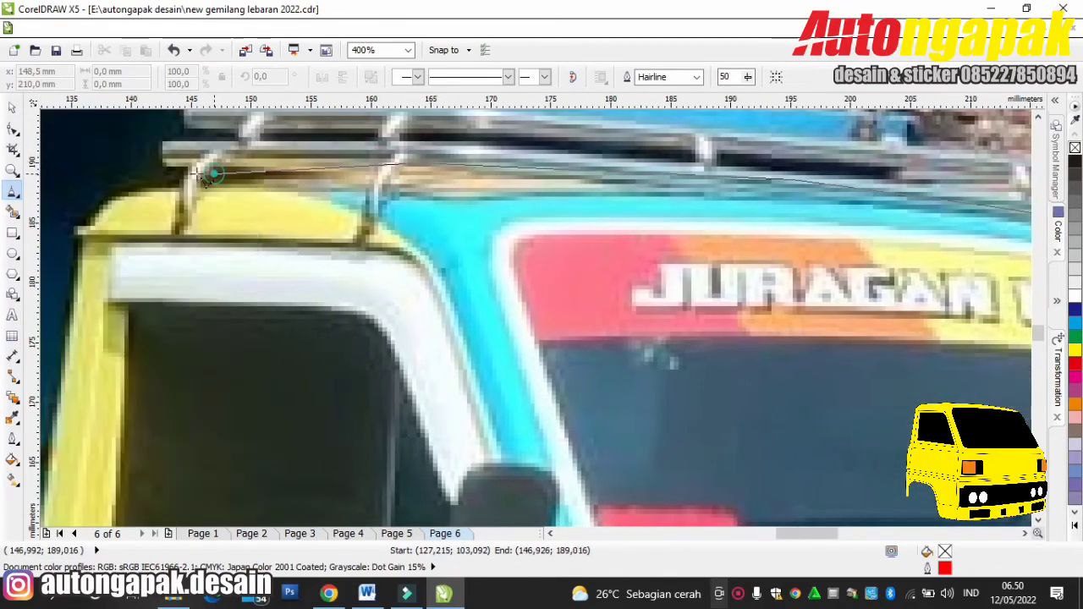
pyautogui.click(131, 184)
pyautogui.click(109, 202)
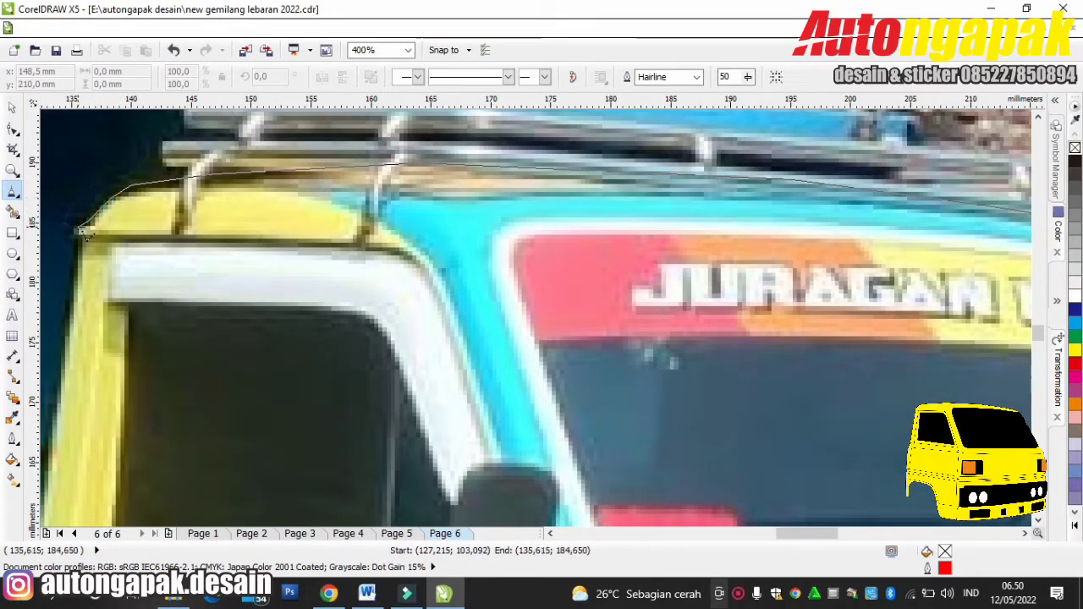
# Continue the outline from the rear roof corner down the cab's rear edge to just below the door window.
pyautogui.click(79, 242)
pyautogui.hscroll(-3, 99, 318)
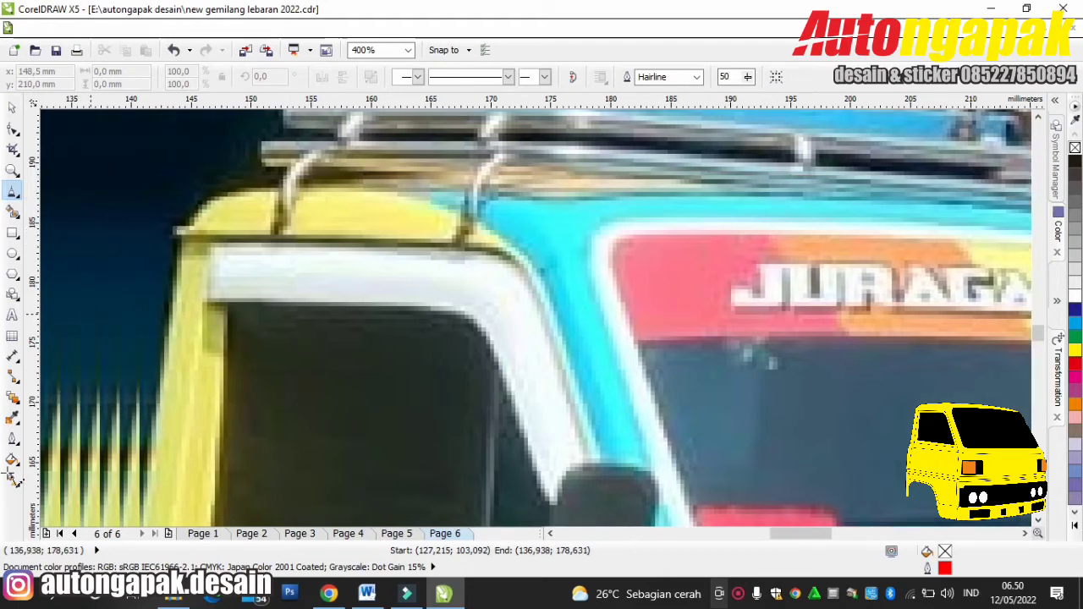
pyautogui.scroll(-2, 99, 318)
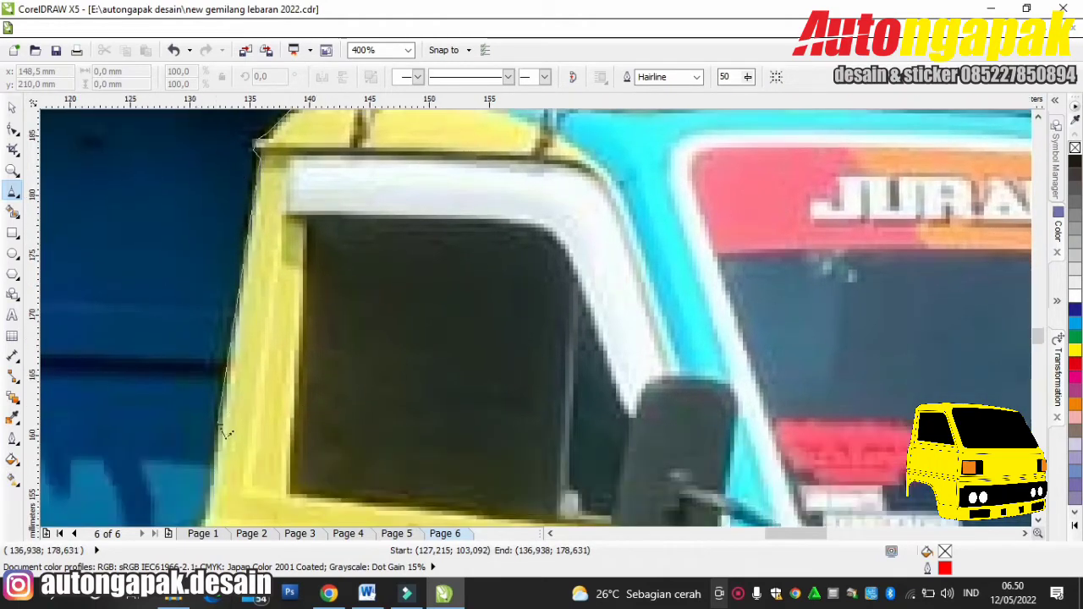
pyautogui.scroll(-2, 222, 440)
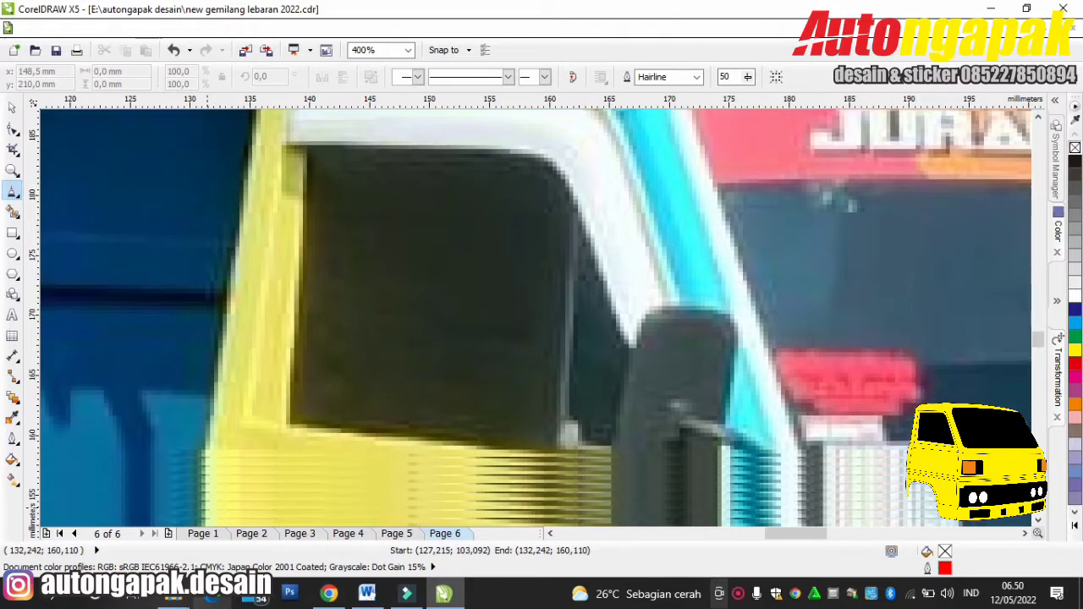
pyautogui.scroll(-3, 234, 394)
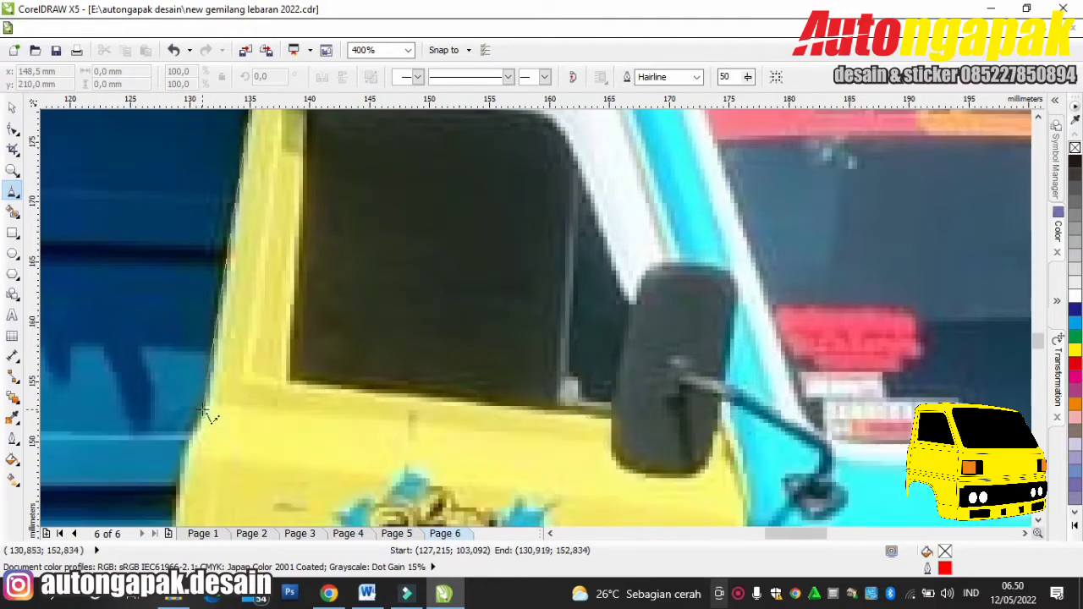
# Trace the rest of the cab's rear edge down beside the wheel arch and close the outline at its starting point.
pyautogui.scroll(-6, 166, 466)
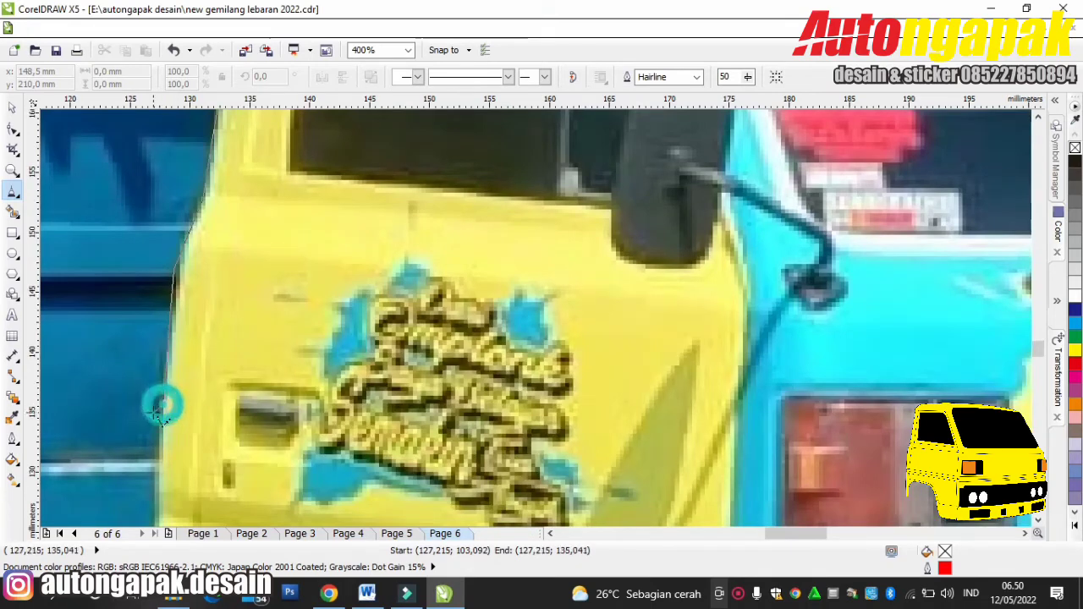
pyautogui.scroll(-1, 158, 410)
pyautogui.scroll(-3, 156, 412)
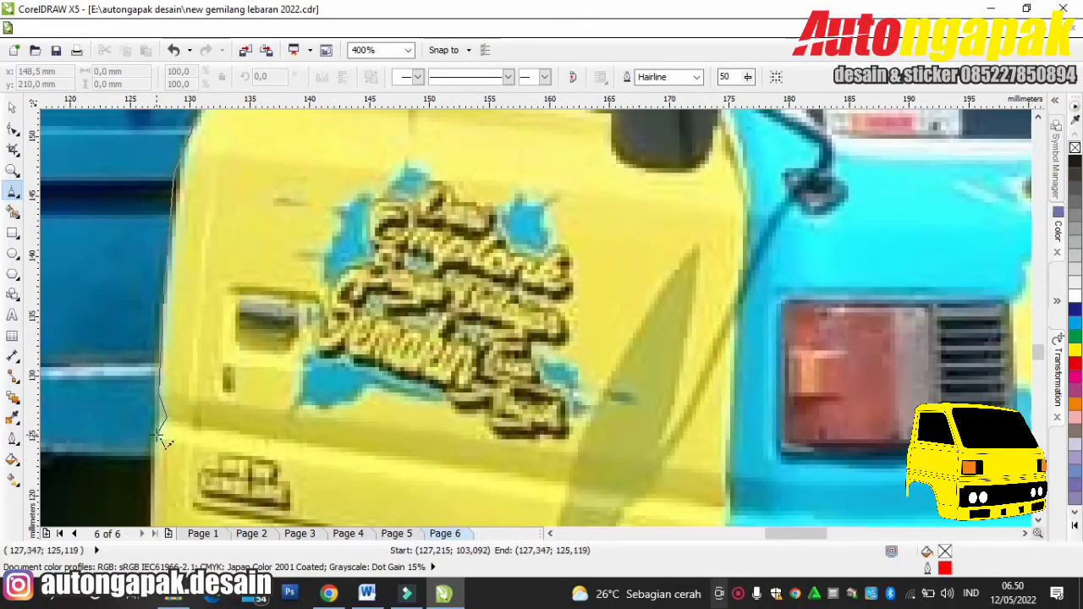
pyautogui.scroll(-7, 158, 434)
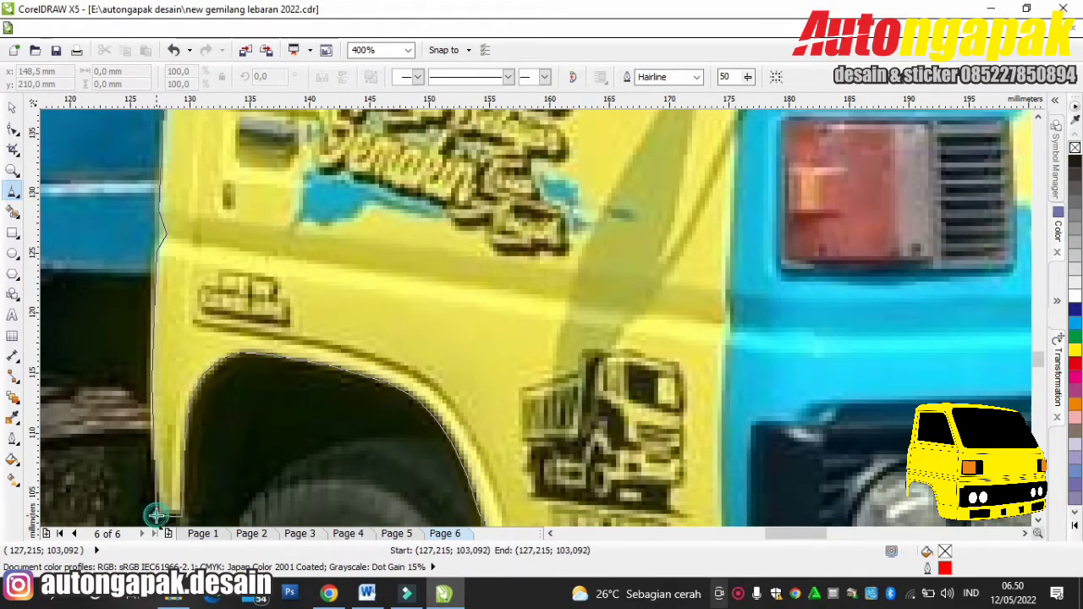
pyautogui.click(157, 513)
pyautogui.scroll(-2, 391, 421)
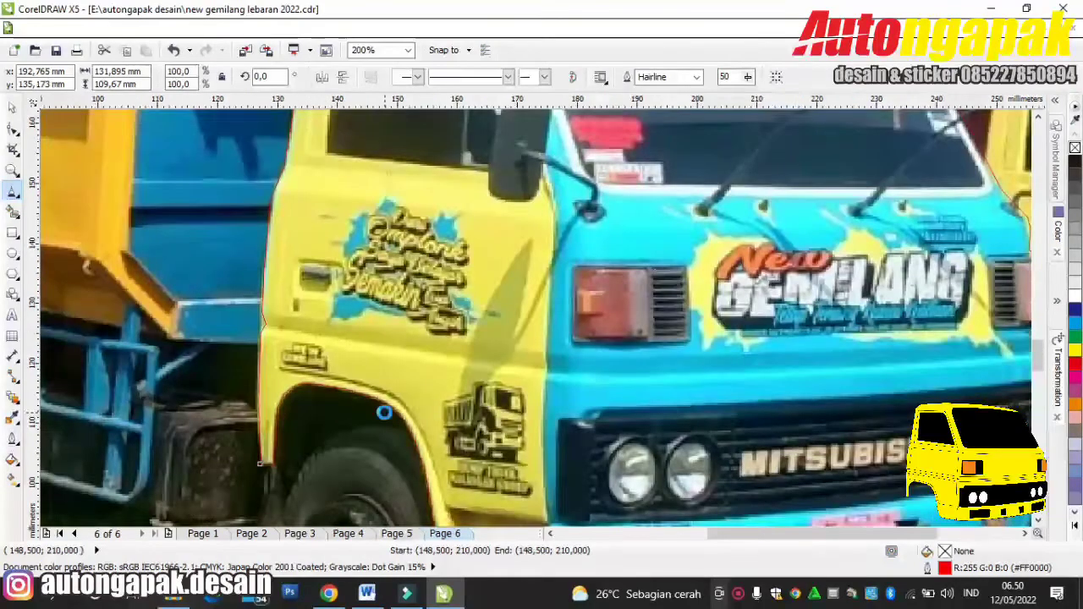
pyautogui.scroll(-1, 394, 409)
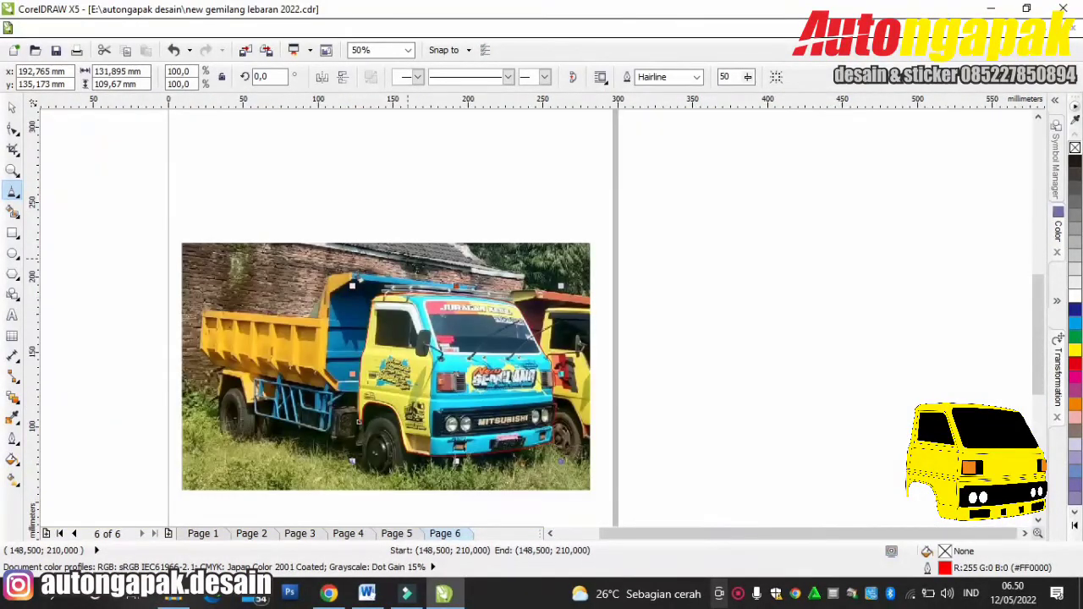
# Inspect the closed cab outline along the door's rear edge by selecting it with the Pick tool, and clear the selection.
pyautogui.click(12, 110)
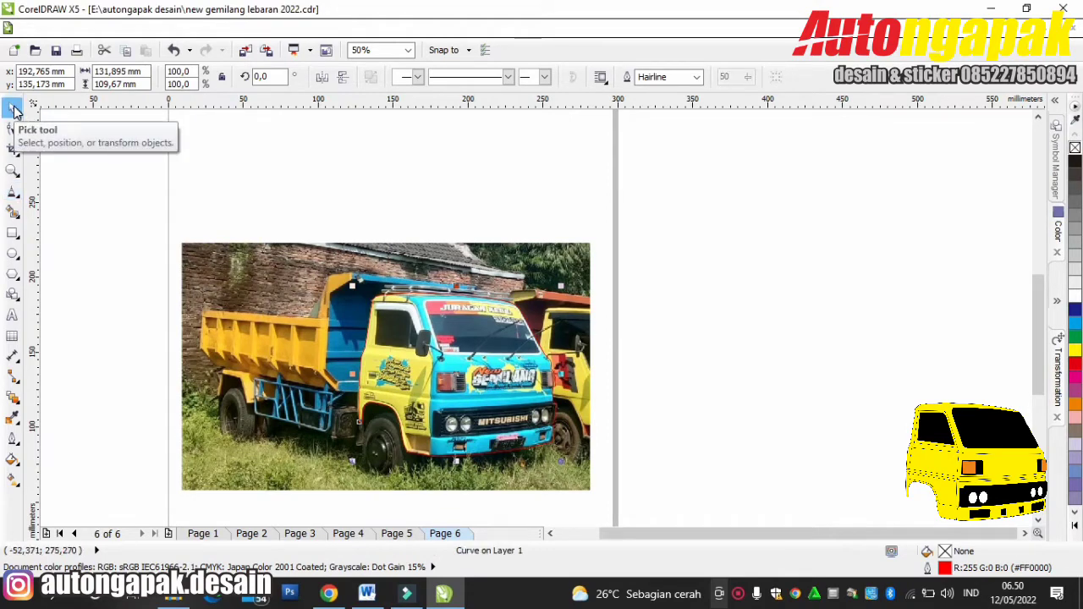
pyautogui.click(711, 196)
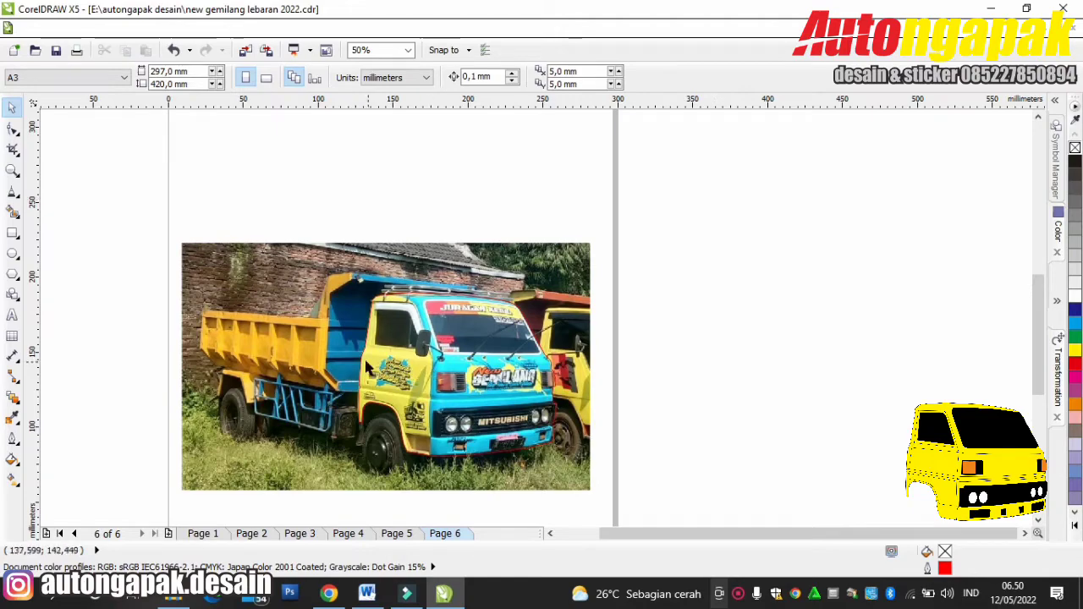
pyautogui.scroll(3, 364, 360)
pyautogui.scroll(1, 364, 359)
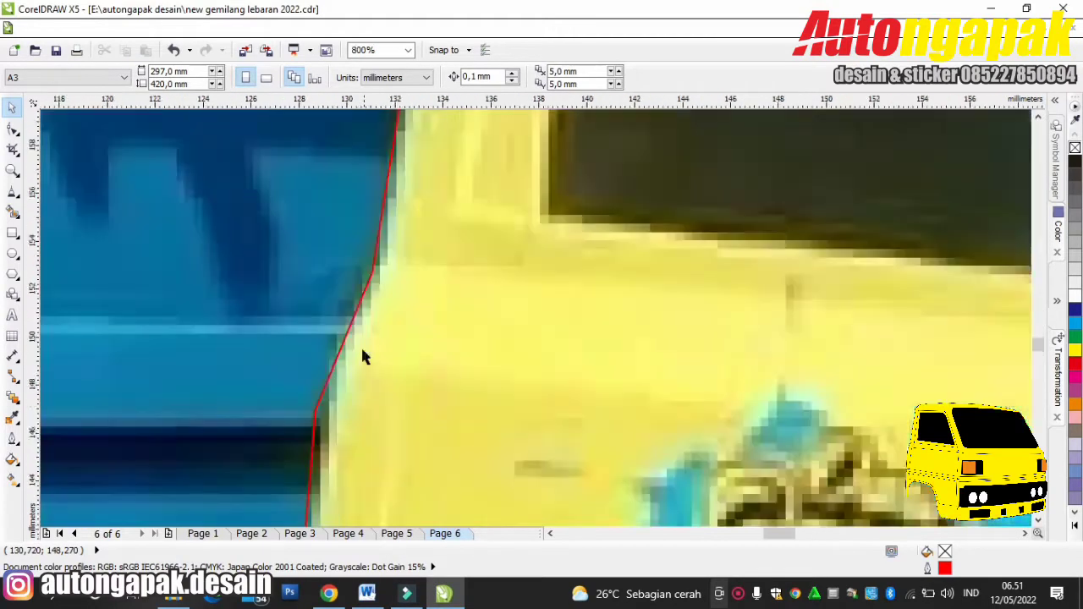
pyautogui.click(354, 324)
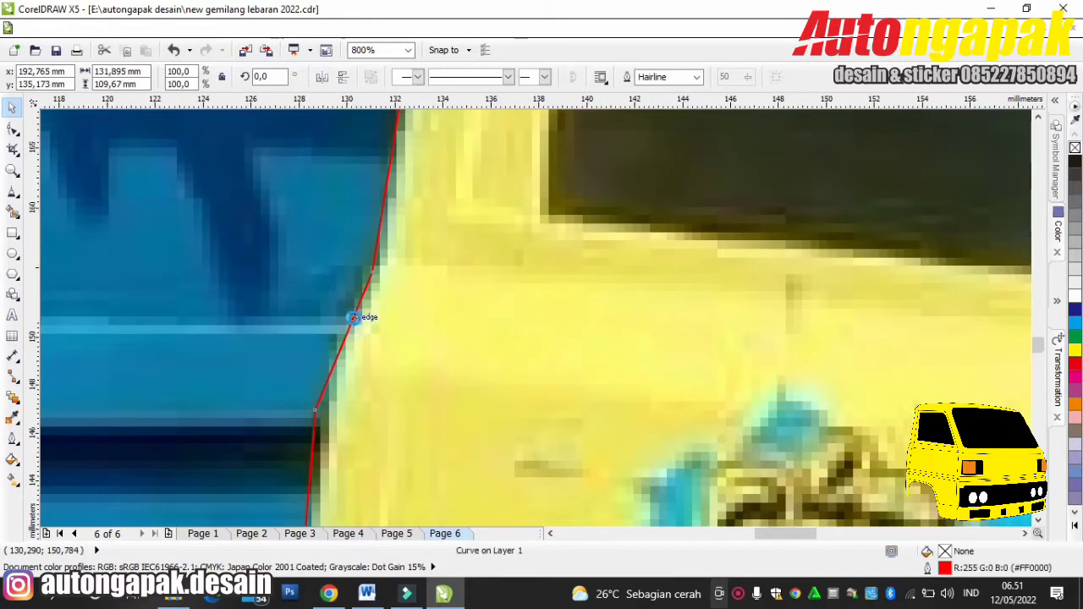
pyautogui.scroll(-3, 354, 320)
pyautogui.scroll(-4, 354, 318)
pyautogui.click(736, 180)
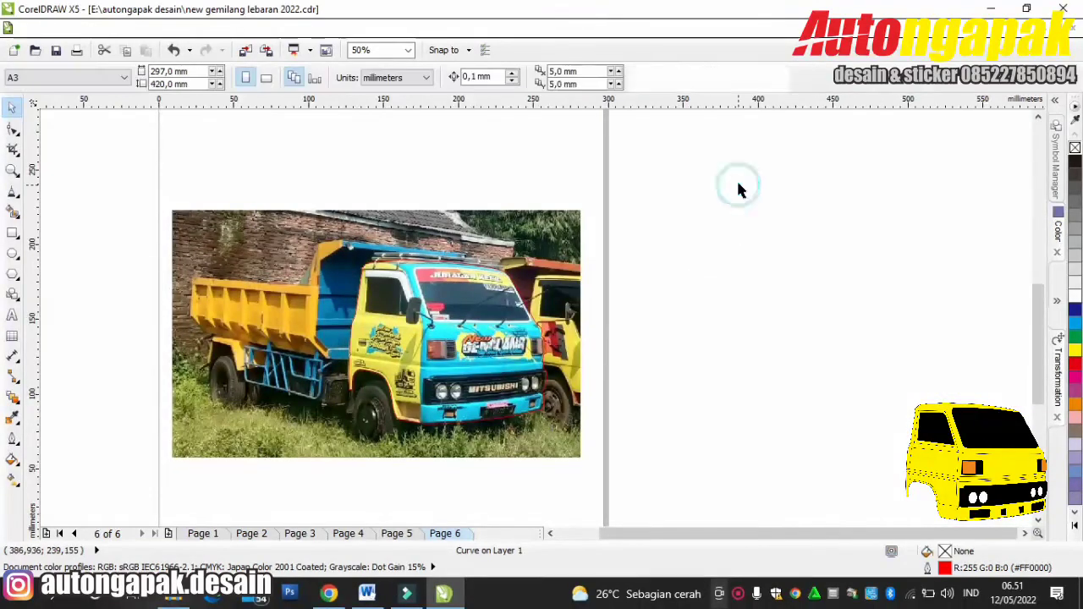
# Move the truck photo off the page to check the bare cab outline, undo the move and deselect the photo.
pyautogui.click(199, 237)
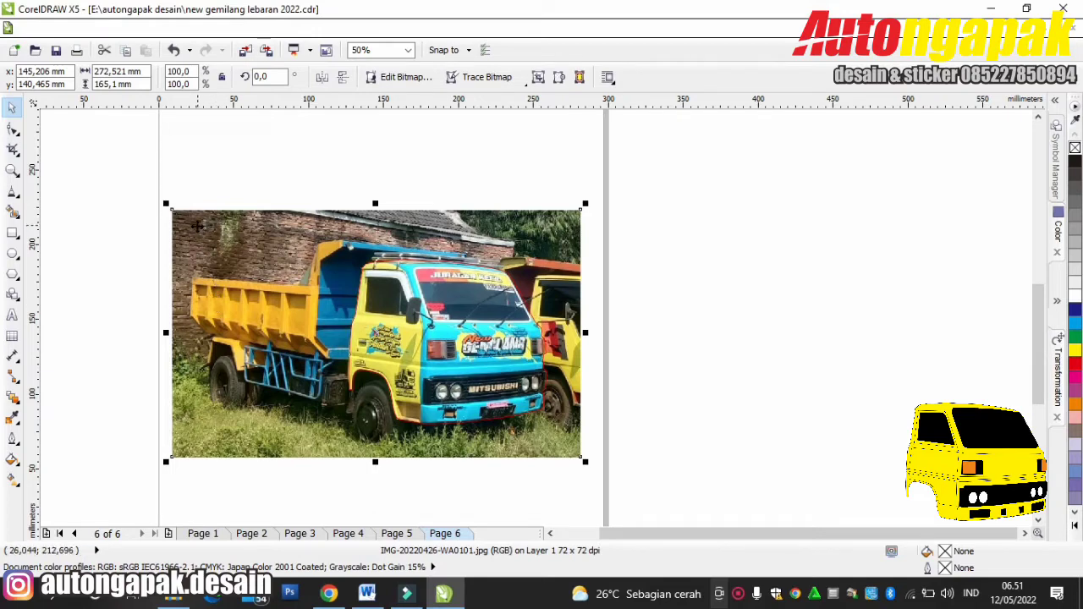
pyautogui.moveTo(192, 246); pyautogui.dragTo(740, 236)
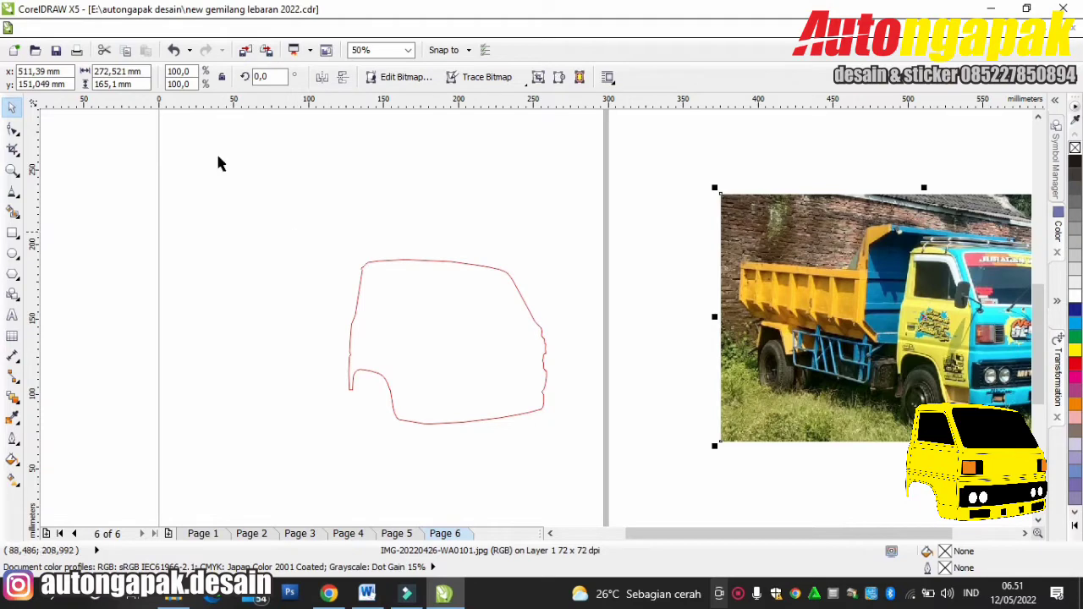
pyautogui.click(172, 52)
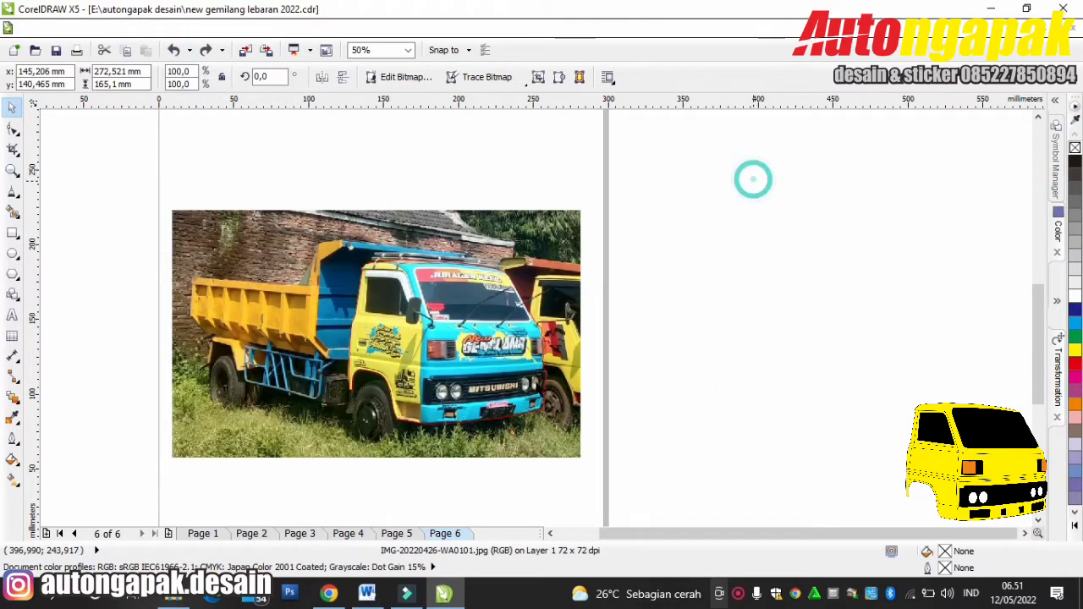
pyautogui.click(753, 179)
# Start the door outline with the Polyline tool above the wheel arch, following the arch and lower edge to the front bottom corner.
pyautogui.scroll(2, 398, 400)
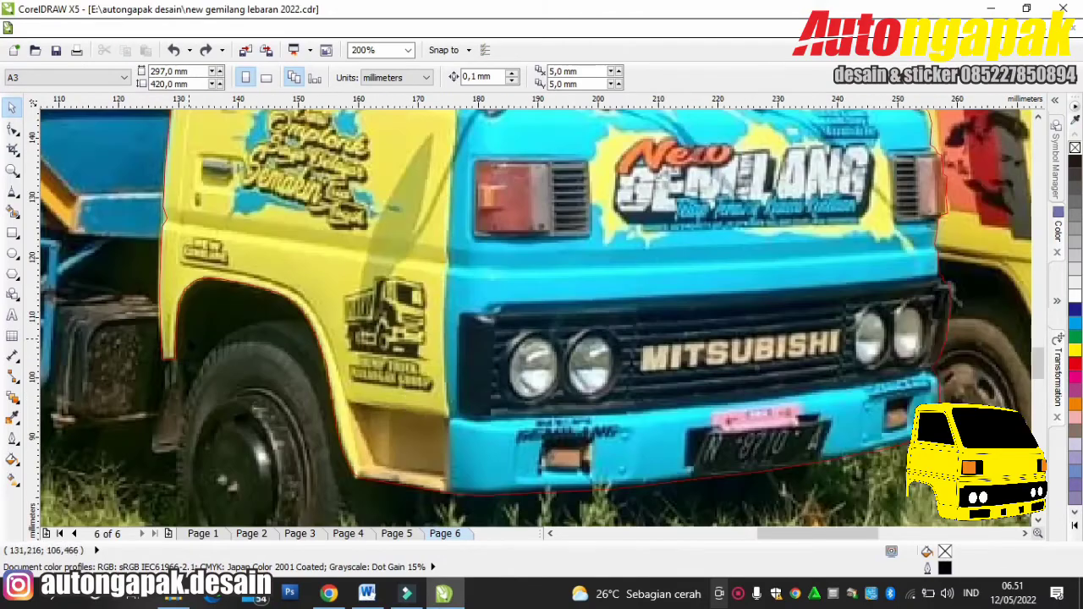
pyautogui.click(12, 196)
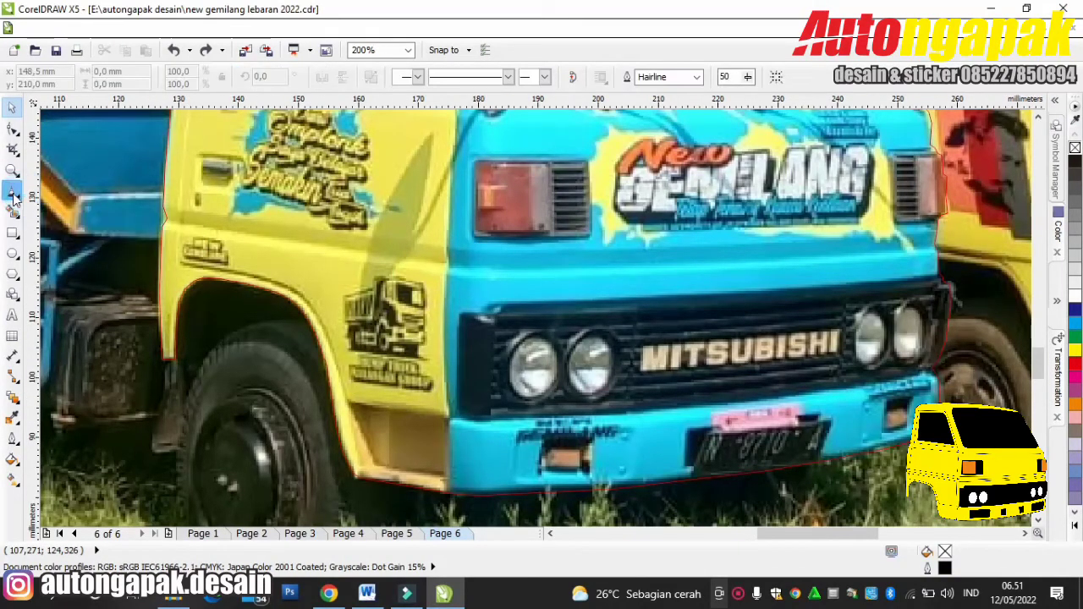
pyautogui.click(181, 262)
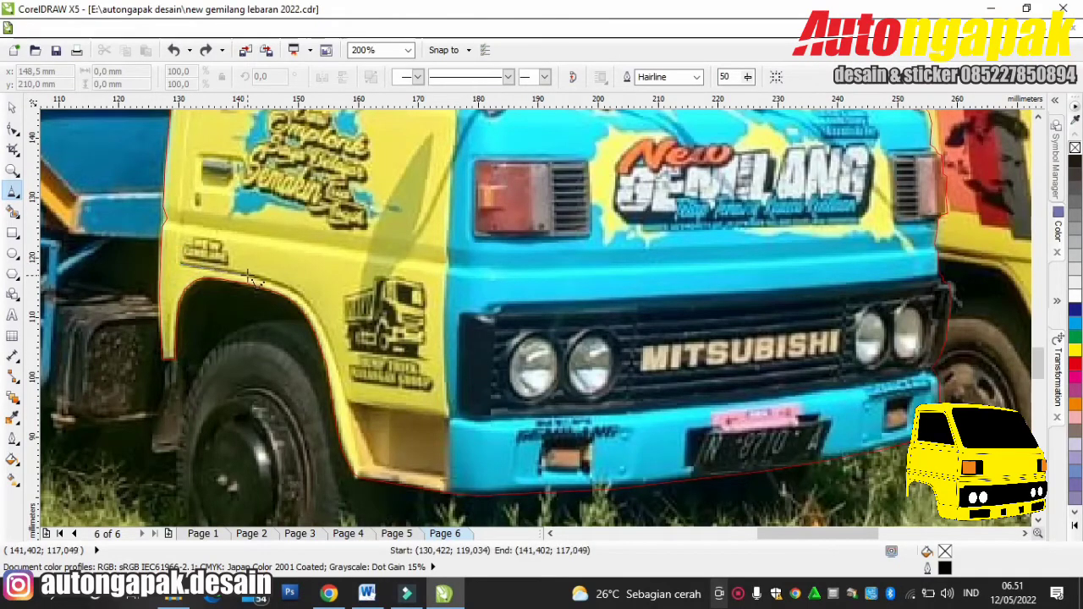
pyautogui.click(318, 319)
pyautogui.click(335, 378)
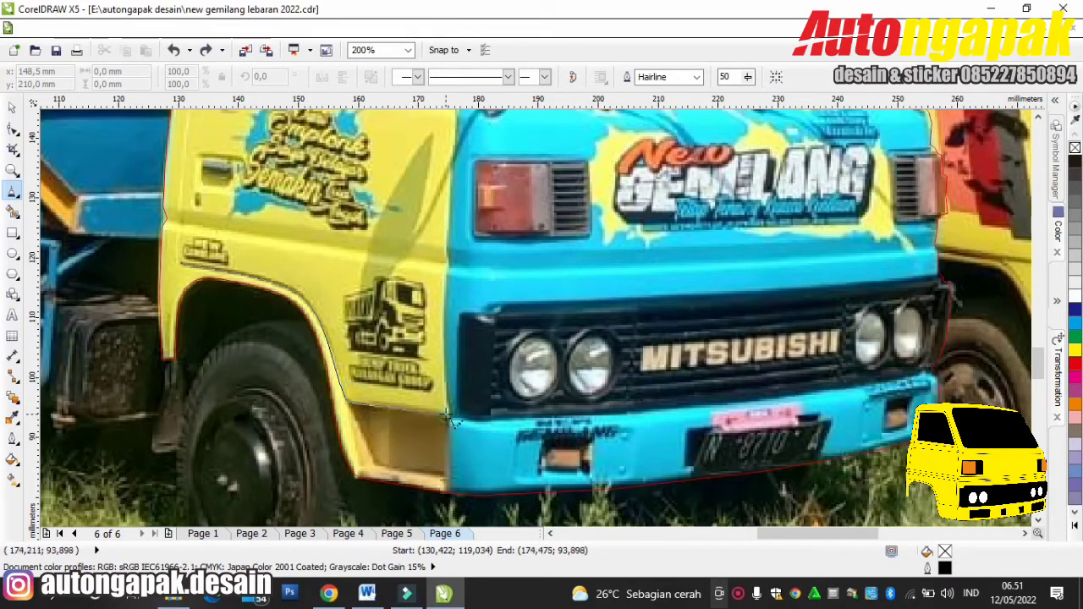
# Continue the door outline up its front edge, behind the mirror and over the white window visor to the rear top corner.
pyautogui.click(443, 388)
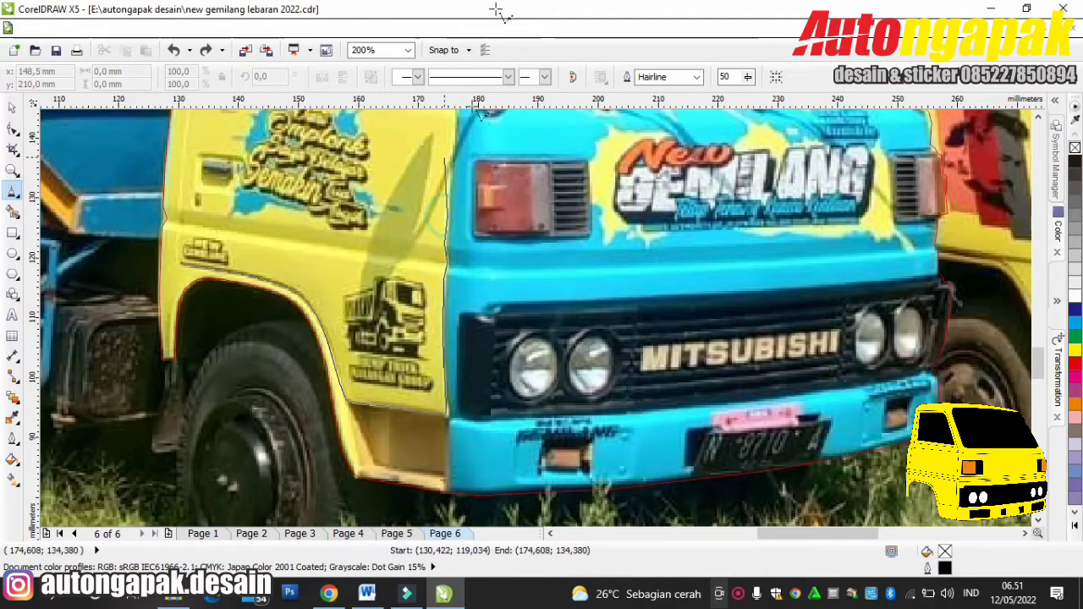
pyautogui.scroll(3, 457, 228)
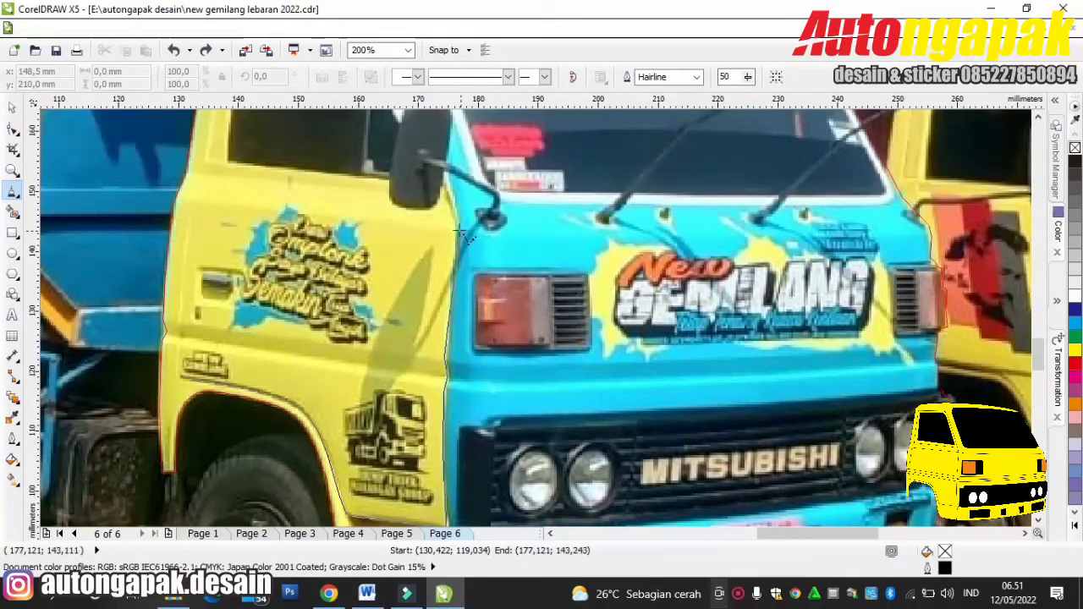
pyautogui.scroll(4, 446, 188)
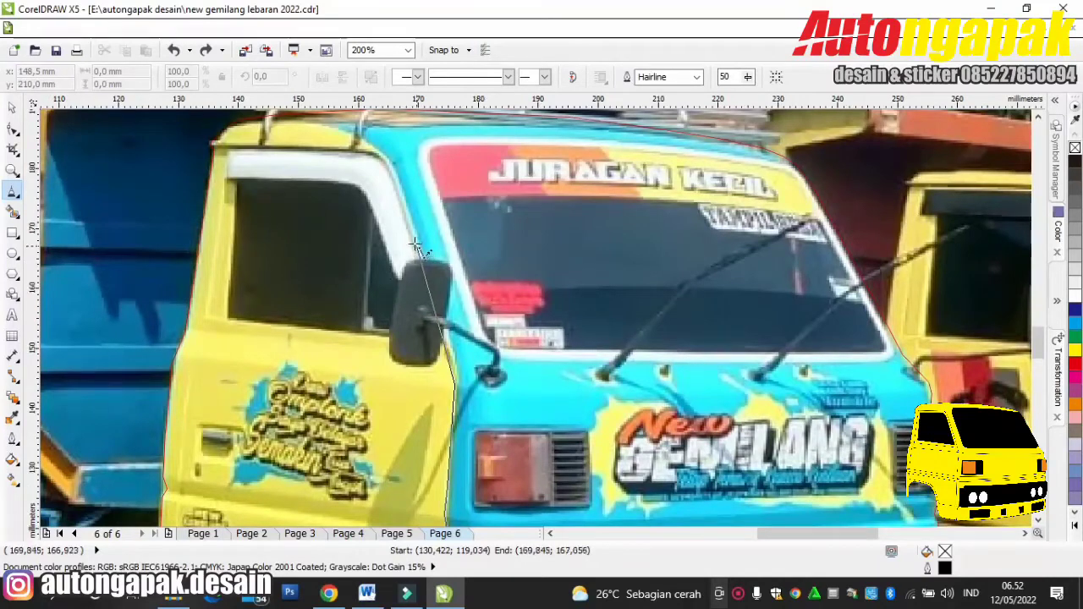
pyautogui.click(389, 175)
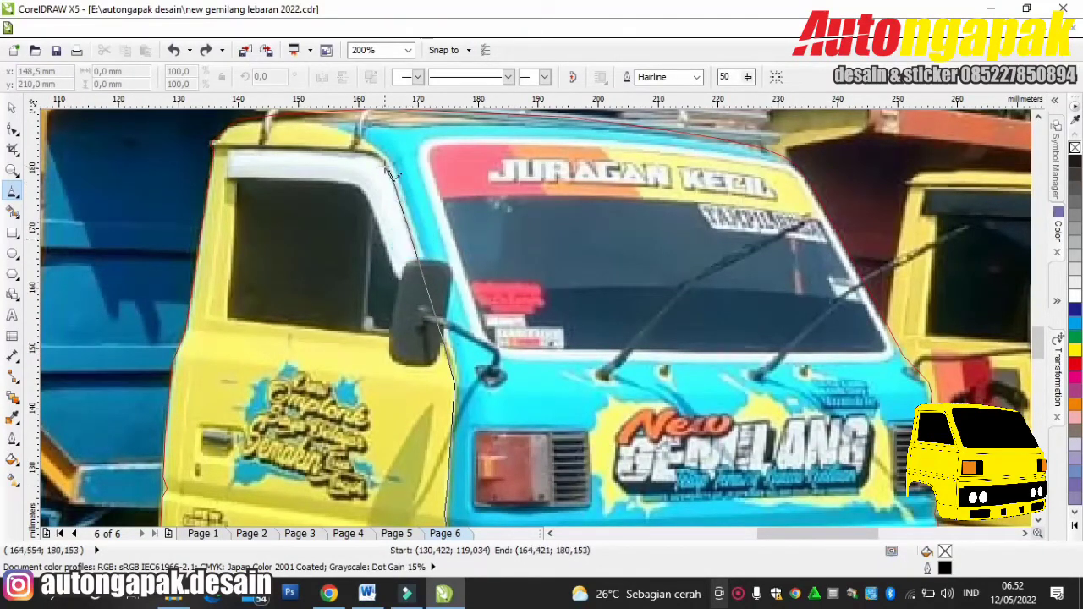
pyautogui.click(369, 154)
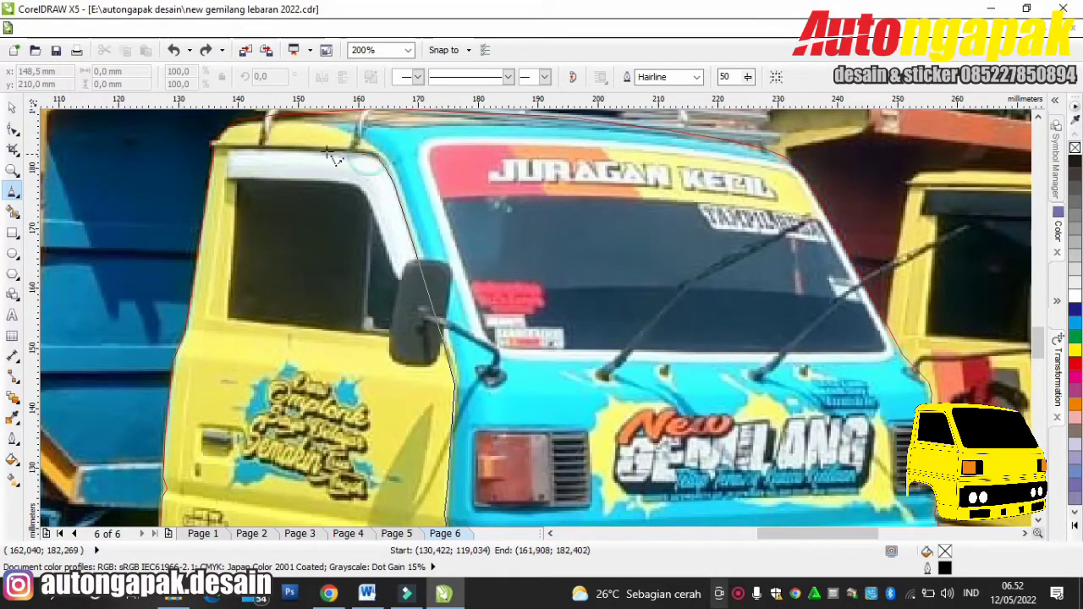
pyautogui.click(230, 154)
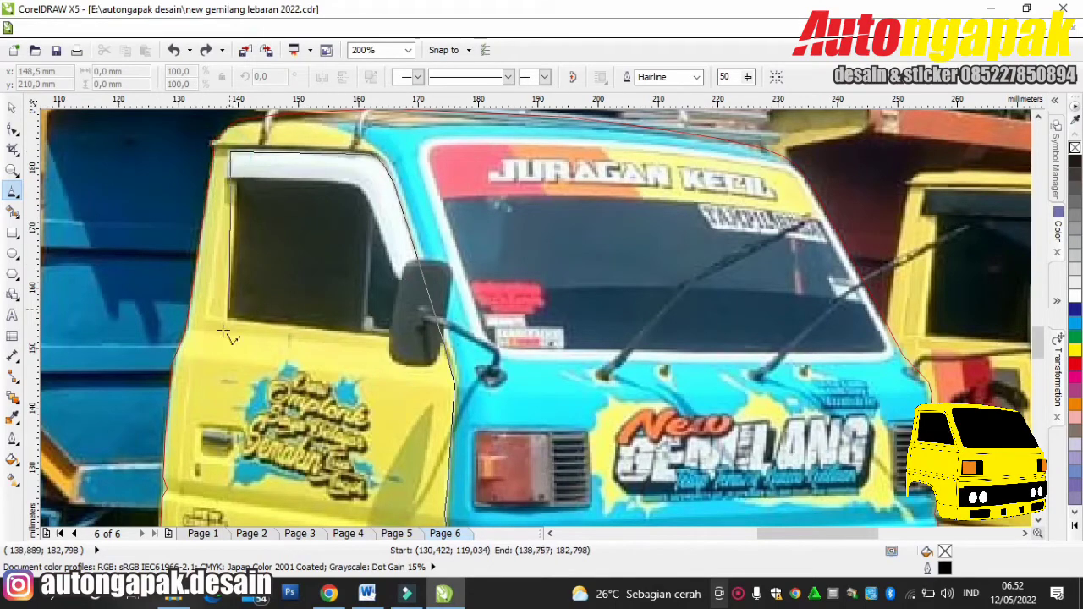
# Trace the door's rear edge down past the window and handle, and close the door outline above the wheel arch.
pyautogui.click(208, 331)
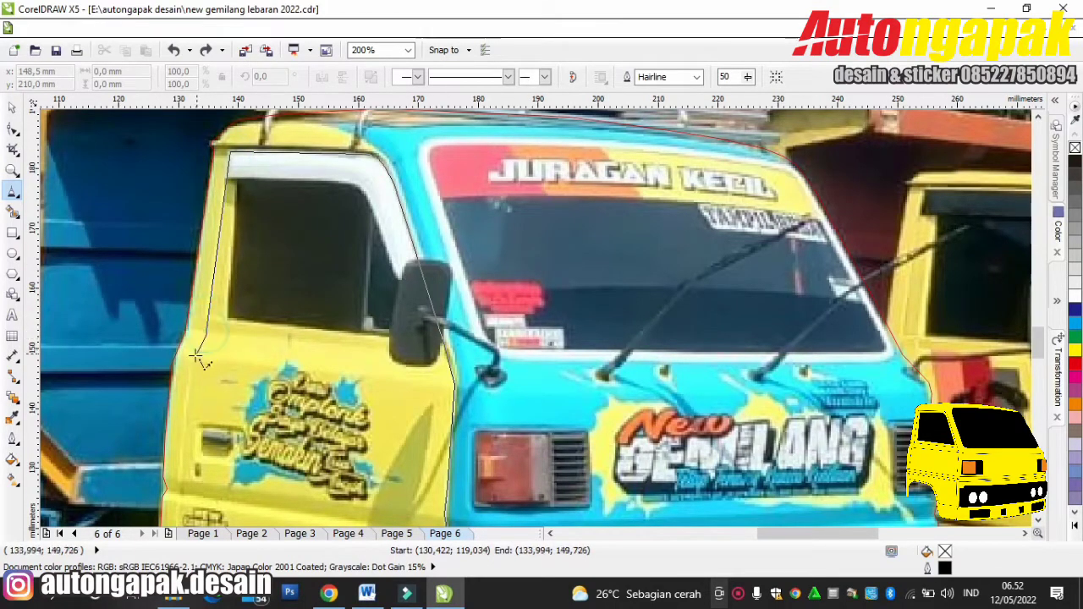
pyautogui.click(193, 362)
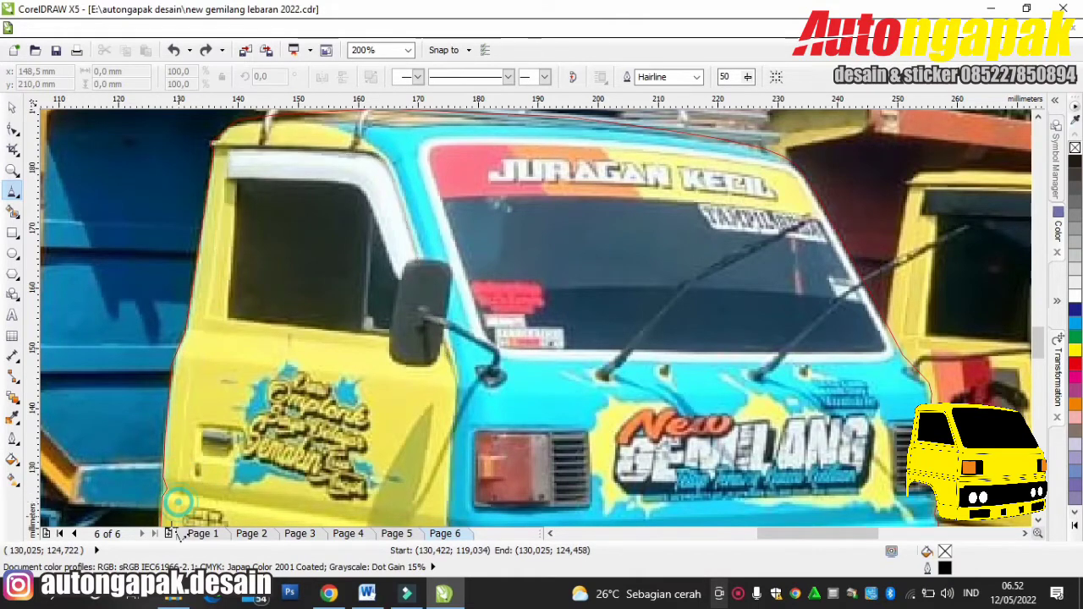
pyautogui.scroll(-3, 182, 492)
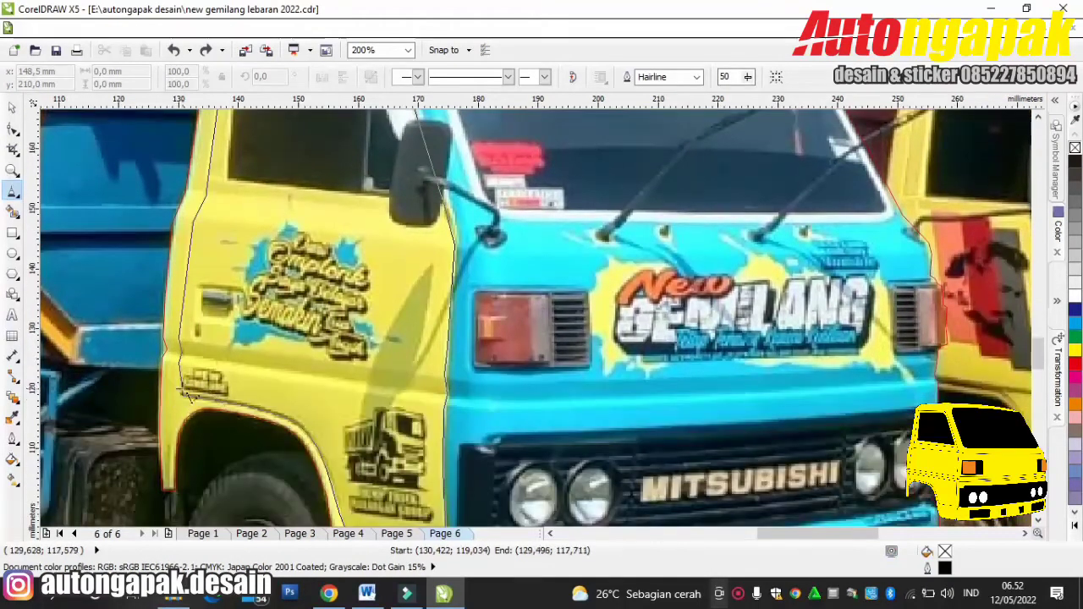
pyautogui.click(182, 390)
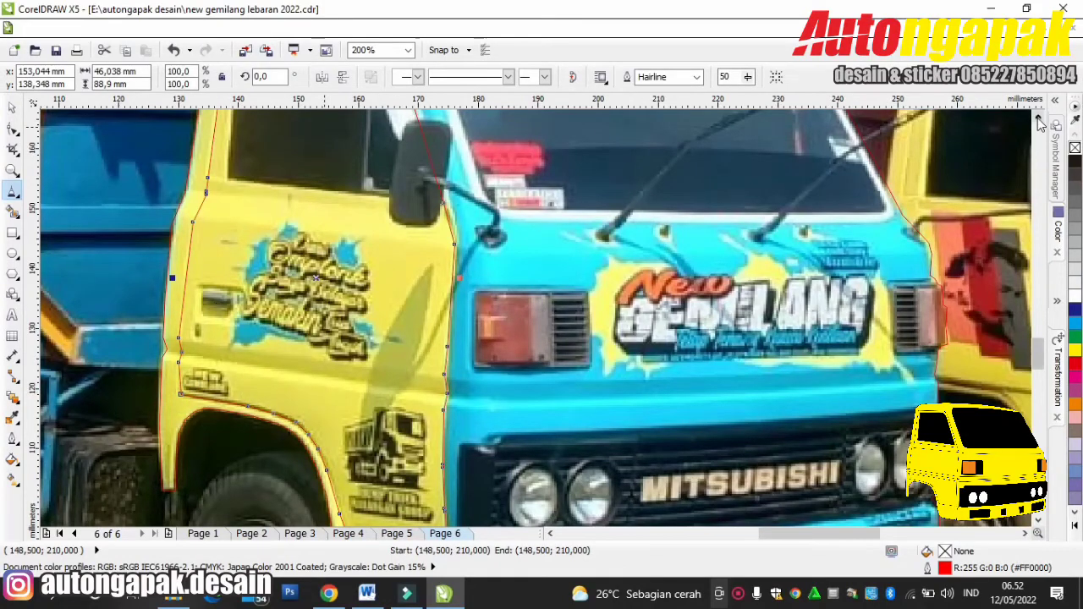
# Trace the door window as a closed outline along the white visor, behind the mirror and along the window's lower and rear edges.
pyautogui.scroll(2, 1039, 122)
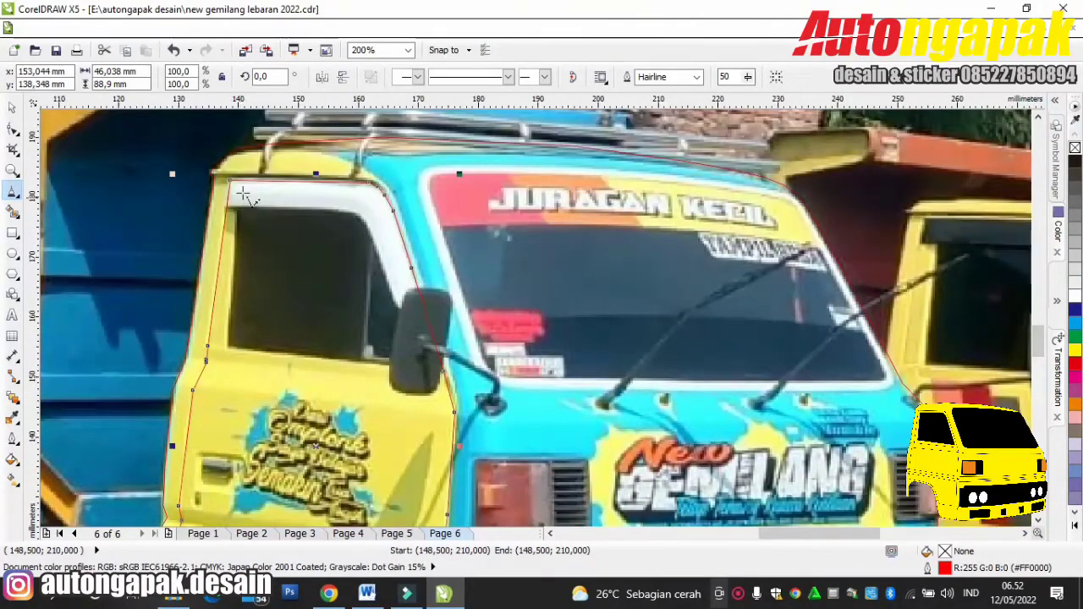
pyautogui.click(239, 191)
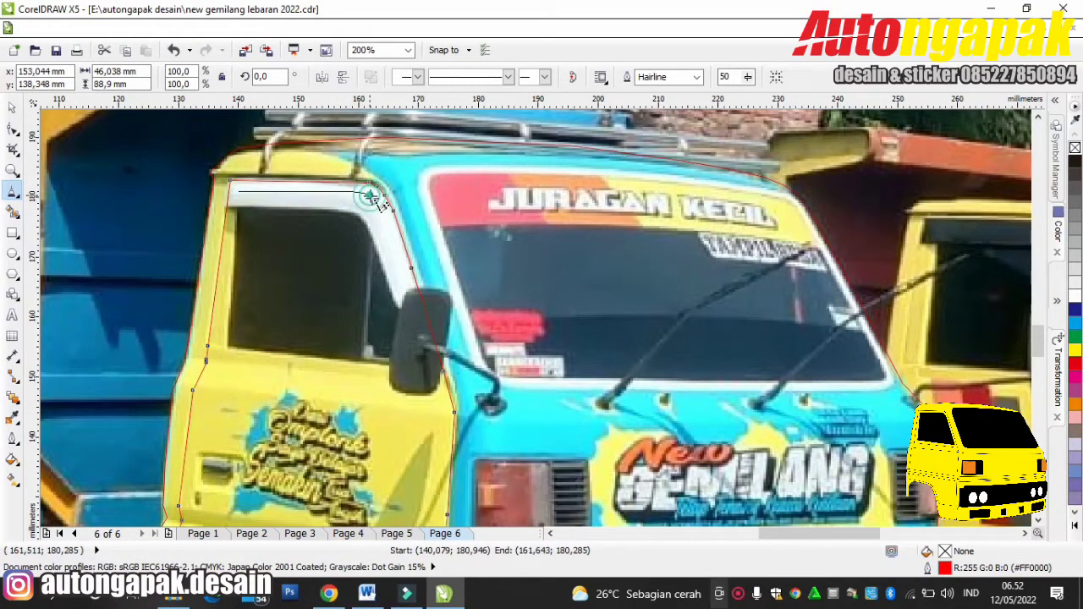
pyautogui.click(370, 197)
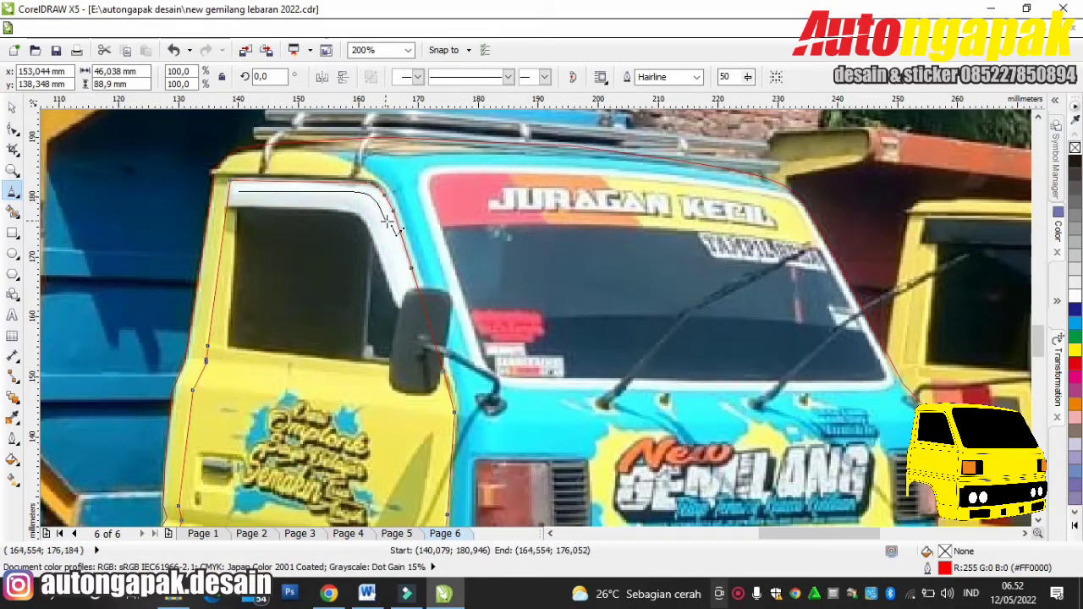
pyautogui.click(391, 213)
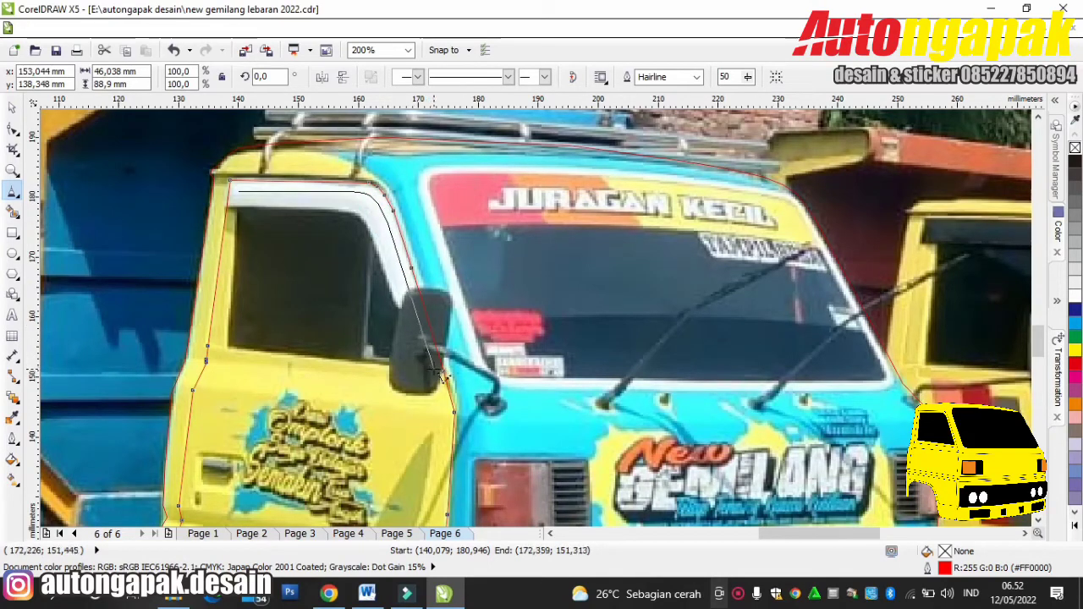
pyautogui.click(433, 371)
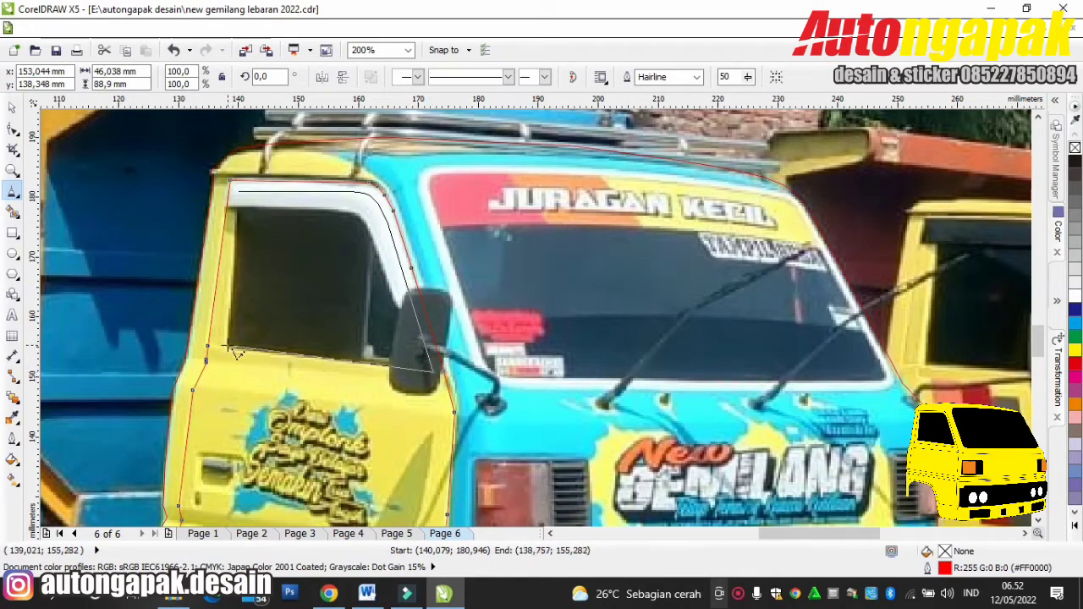
pyautogui.click(226, 346)
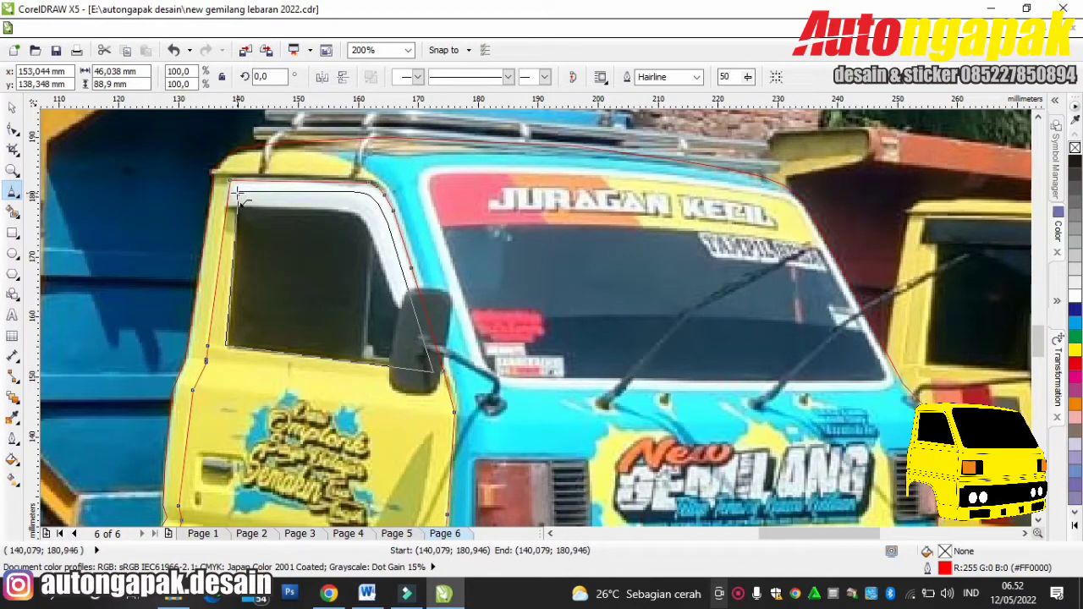
pyautogui.click(238, 194)
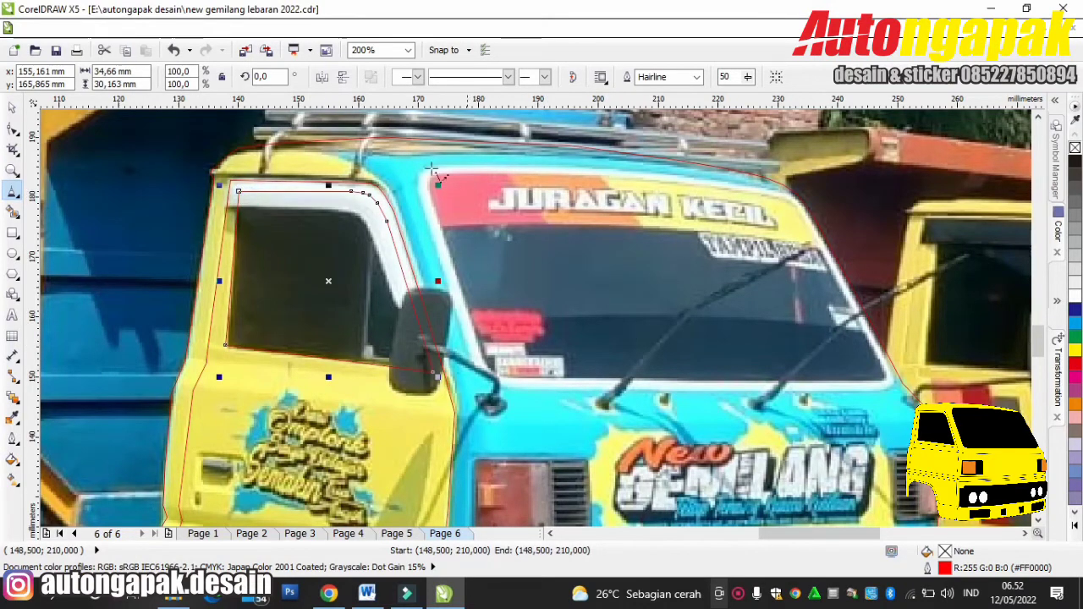
# Trace the windshield's white border as a closed outline about 80 mm wide and 38 mm high.
pyautogui.click(417, 180)
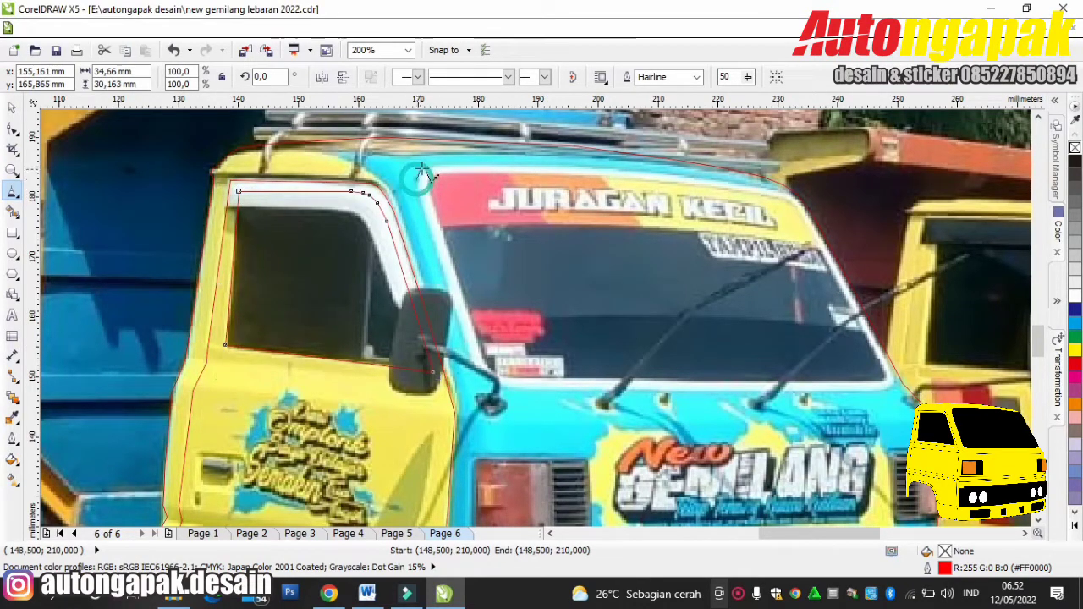
pyautogui.click(563, 170)
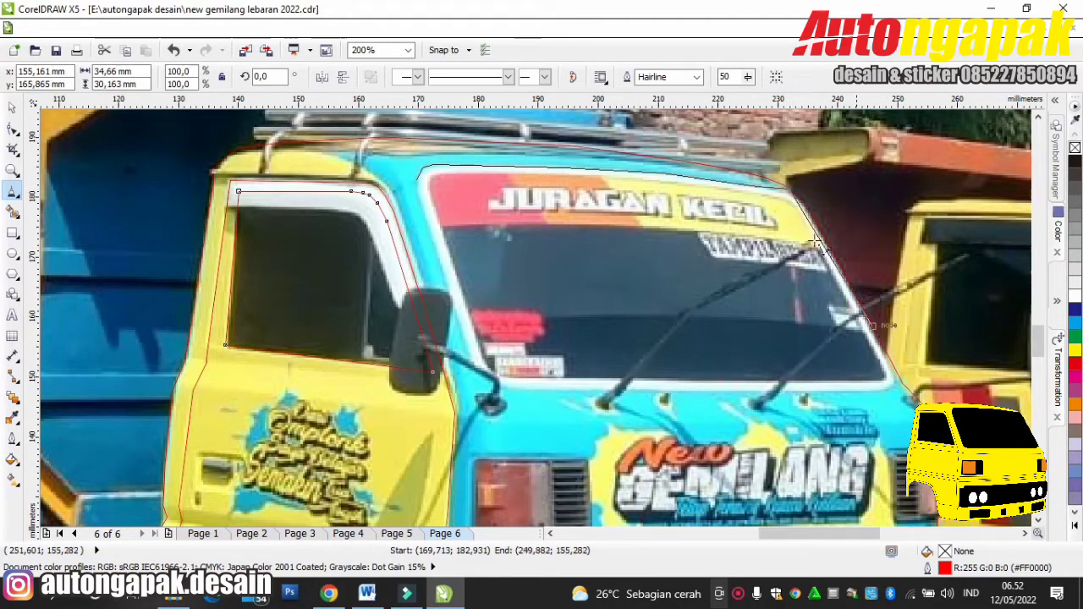
pyautogui.click(894, 383)
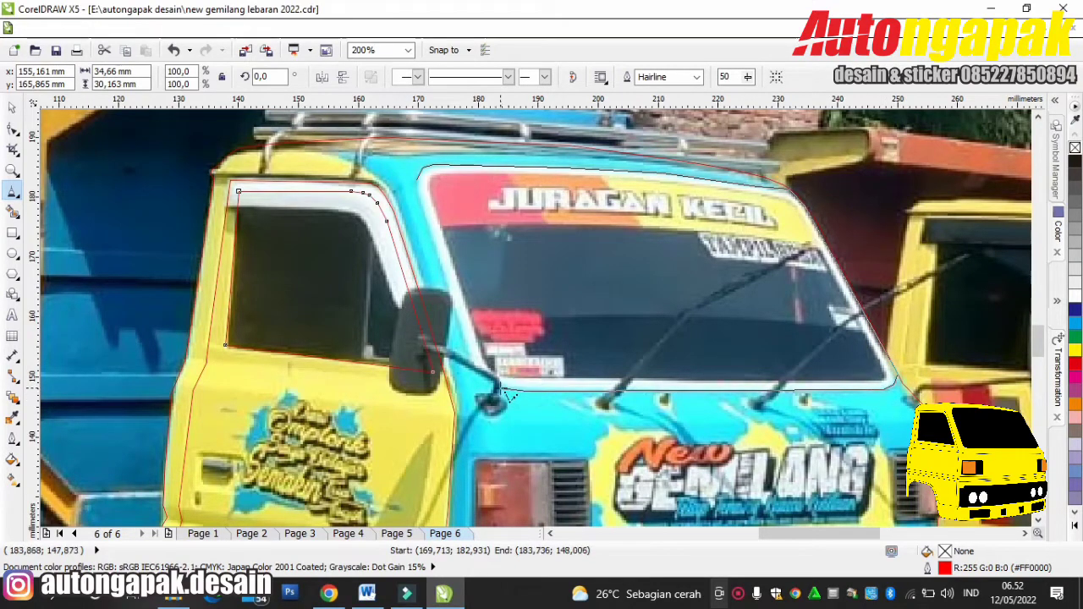
pyautogui.click(491, 386)
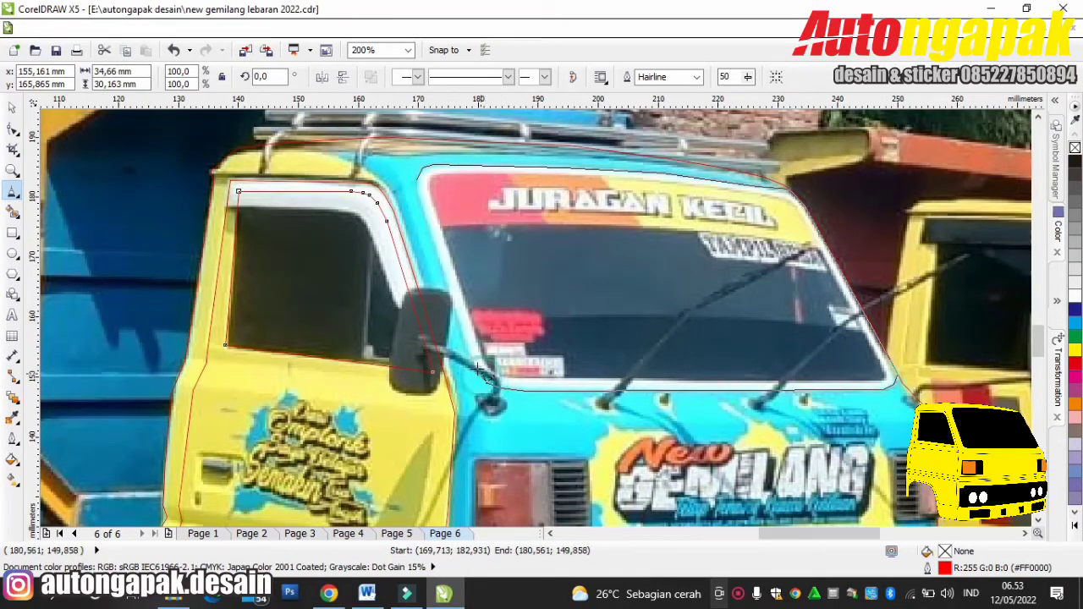
pyautogui.click(444, 276)
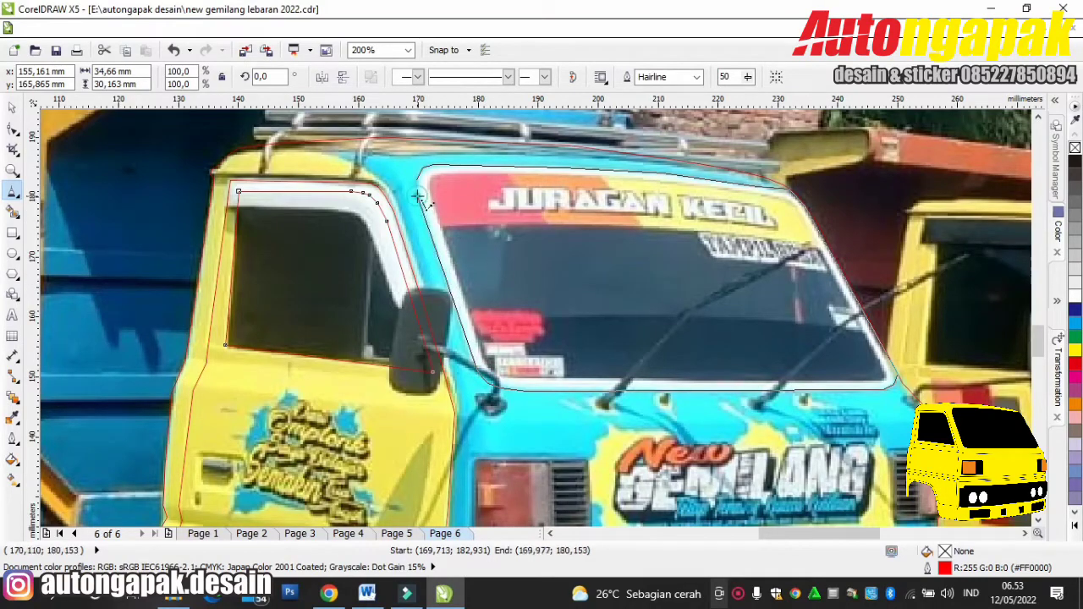
pyautogui.click(417, 180)
# Move the truck photo off the page to check the cab, door and window outlines, and undo the move.
pyautogui.press('F3')
pyautogui.press('F3')
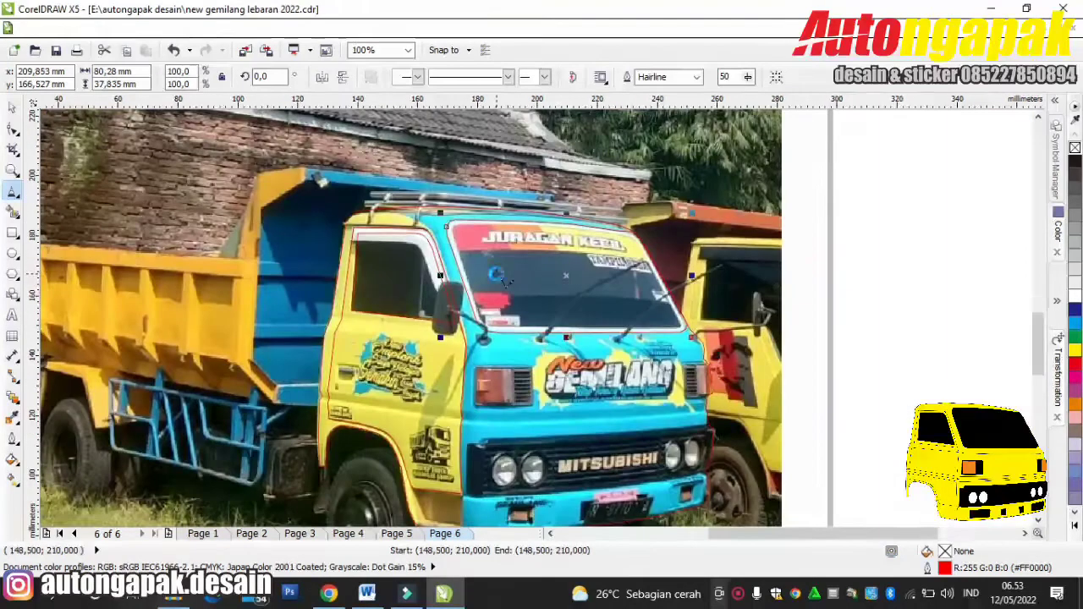
pyautogui.click(12, 107)
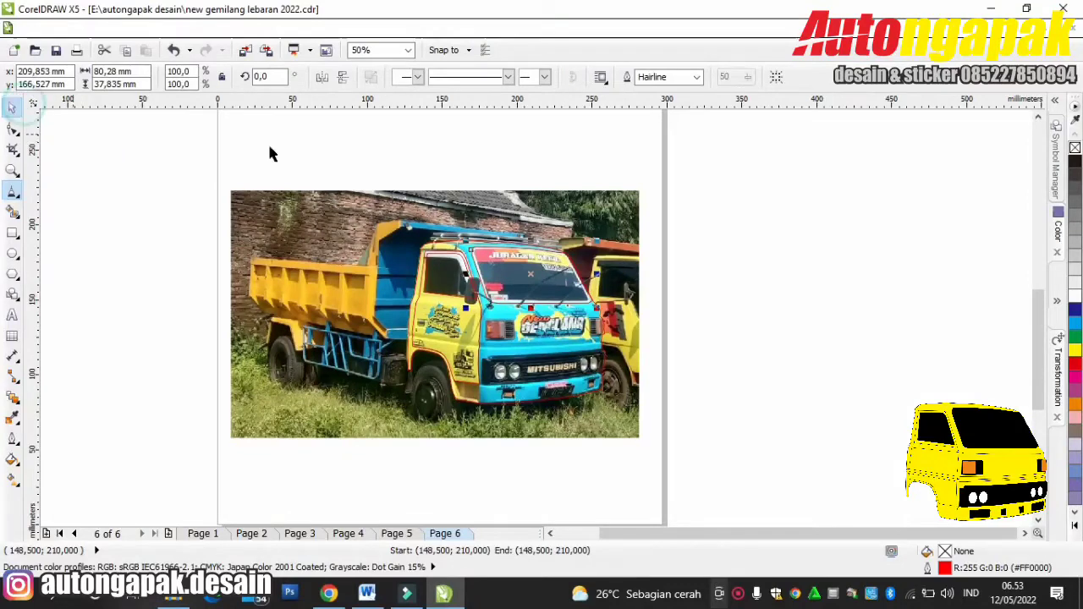
pyautogui.click(314, 135)
pyautogui.doubleClick(270, 222)
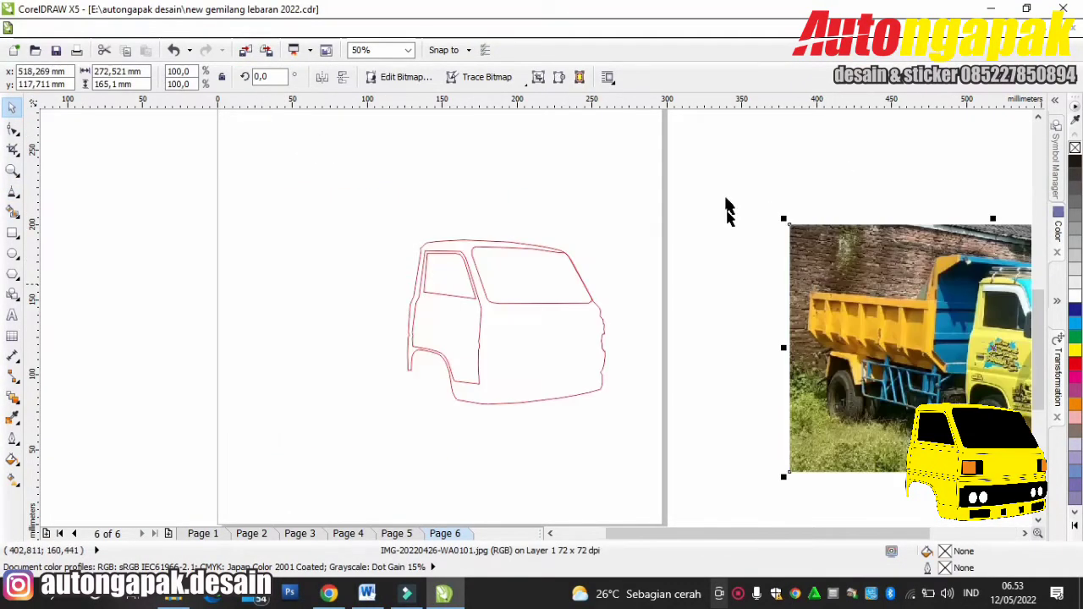
pyautogui.click(717, 183)
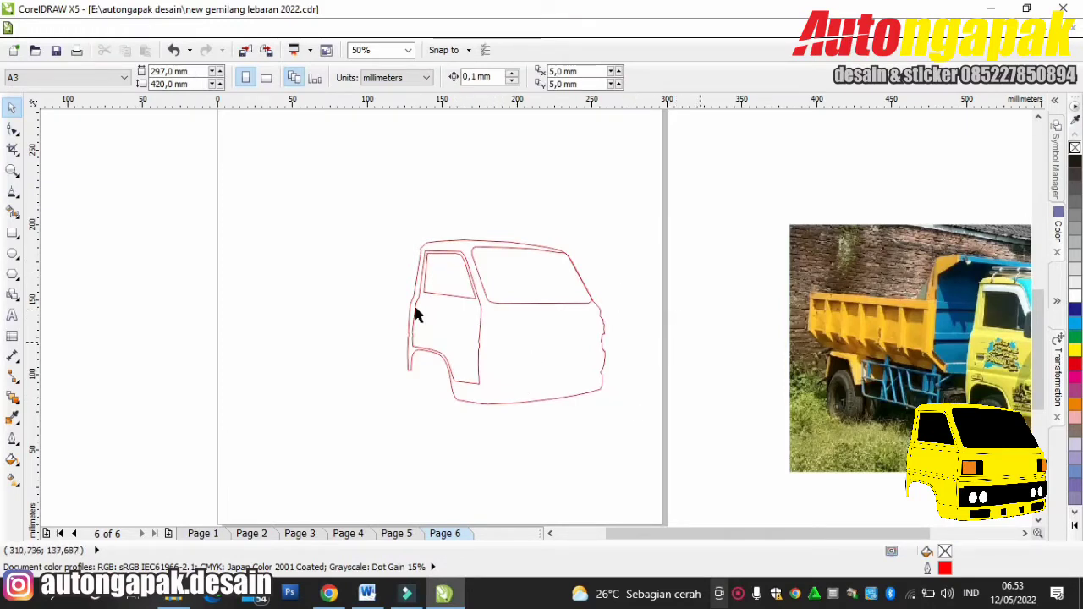
pyautogui.click(172, 50)
pyautogui.click(805, 222)
# Trace the black front grille panel around both headlight pairs with the Polyline tool as a closed outline about 82 by 24 mm.
pyautogui.scroll(2, 614, 352)
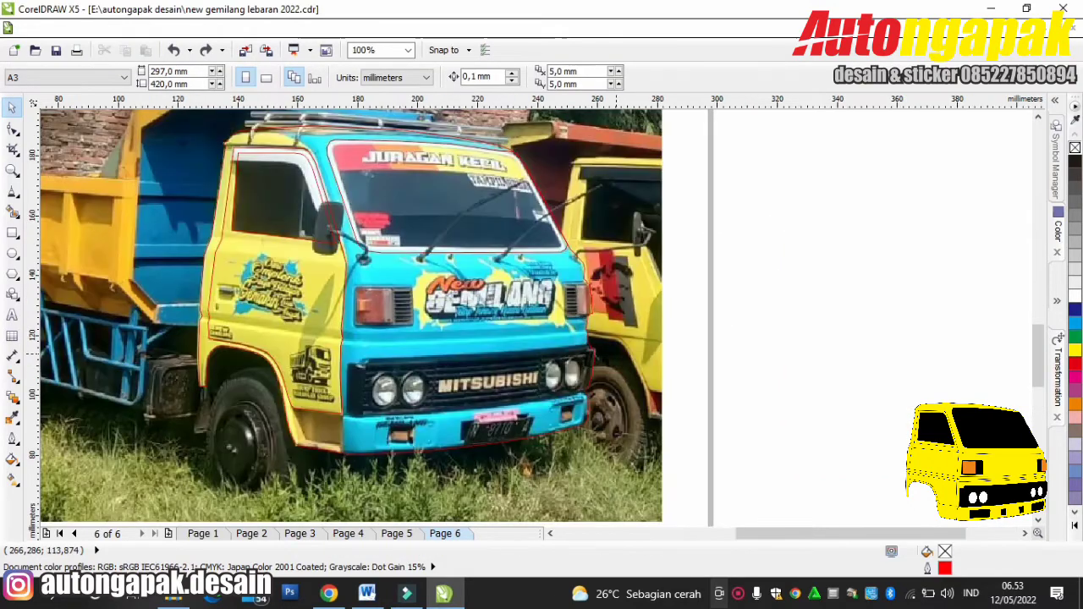
pyautogui.scroll(1, 276, 336)
pyautogui.click(13, 191)
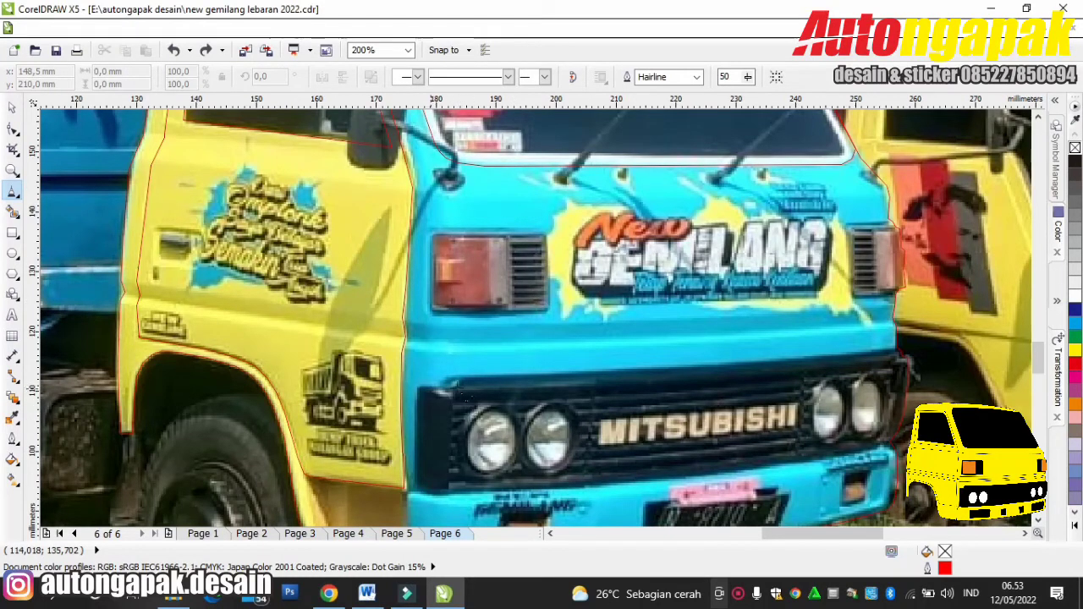
pyautogui.click(438, 387)
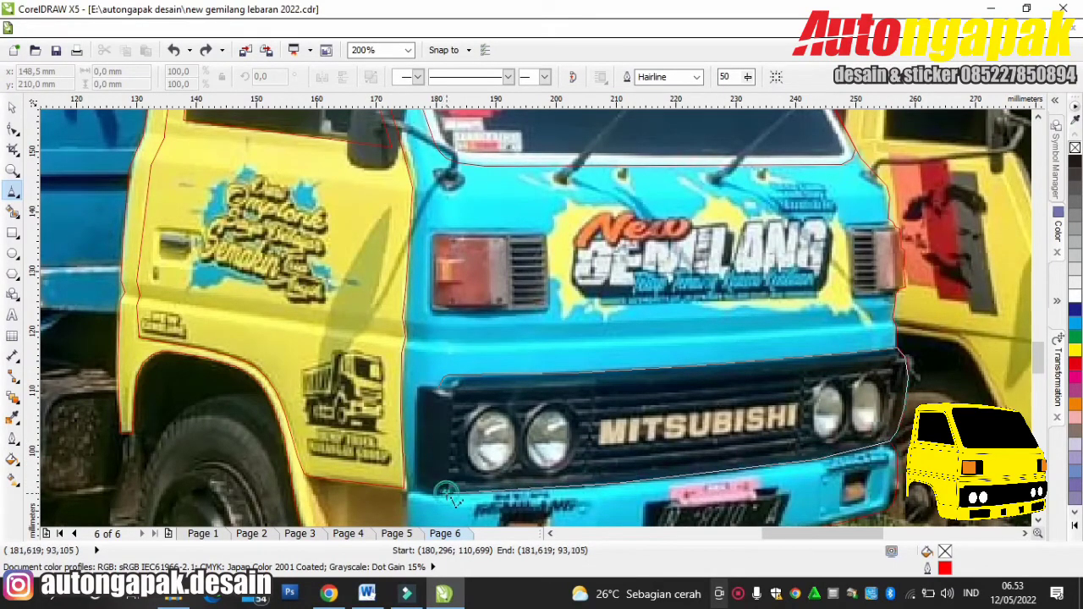
pyautogui.moveTo(448, 495)
pyautogui.mouseDown()
pyautogui.moveTo(421, 489)
pyautogui.moveTo(415, 466)
pyautogui.moveTo(413, 390)
pyautogui.moveTo(437, 387)
pyautogui.mouseUp()
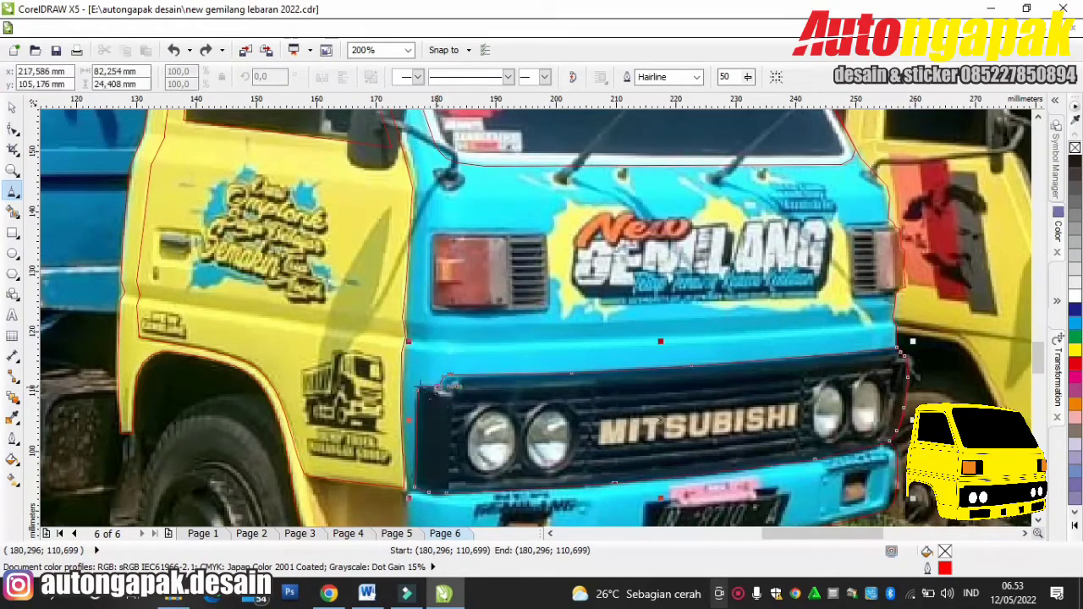
# Draw an ellipse over the headlight nearest the door, fit it to about 8 by 11 mm and skew it slightly.
pyautogui.scroll(2, 524, 516)
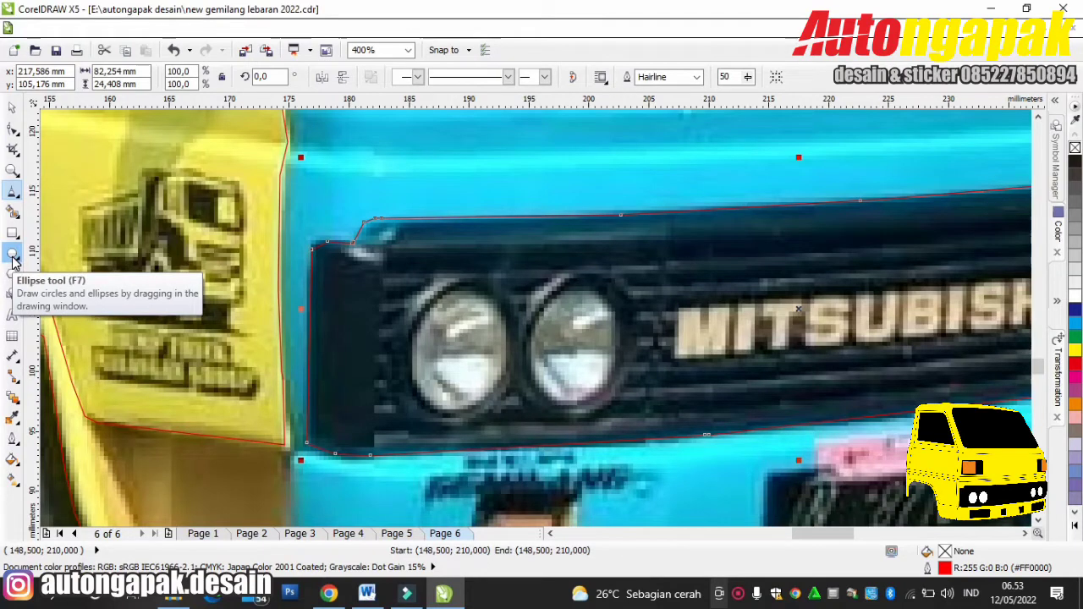
pyautogui.click(12, 254)
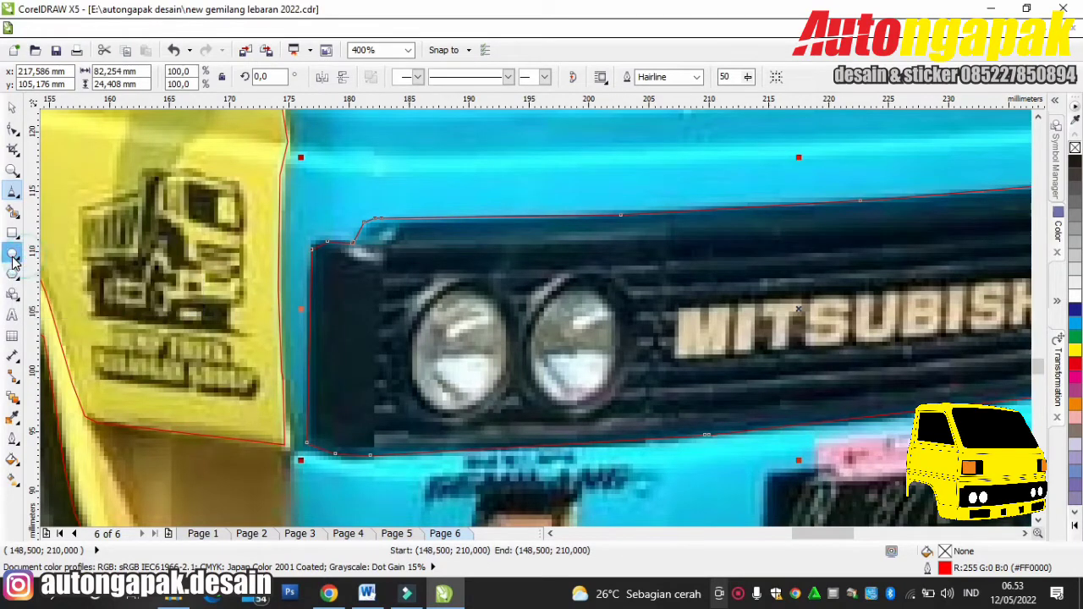
pyautogui.moveTo(416, 286); pyautogui.dragTo(505, 407)
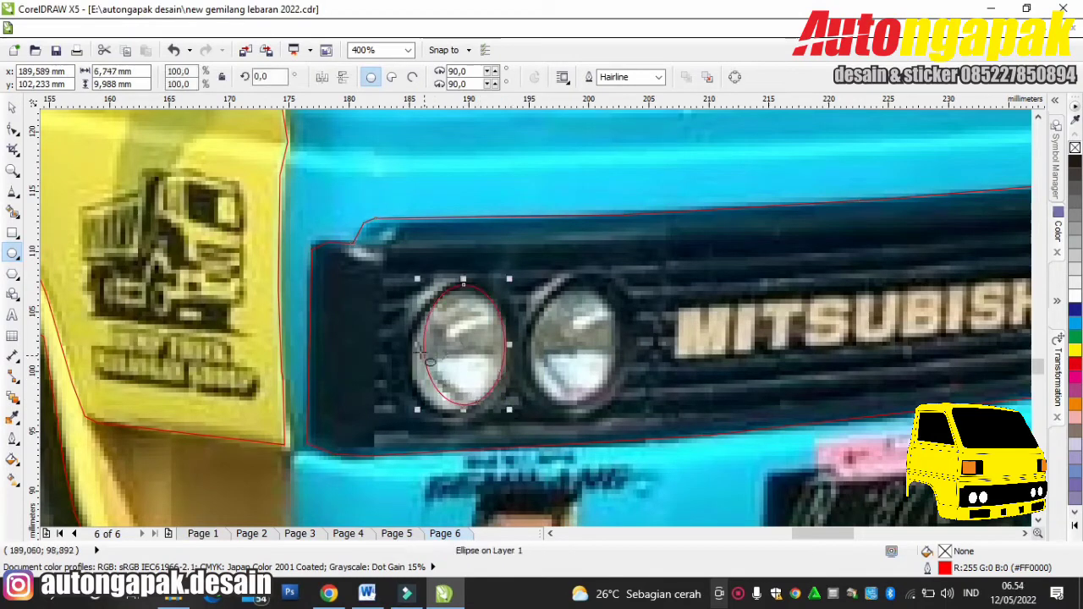
pyautogui.moveTo(418, 345); pyautogui.dragTo(409, 345)
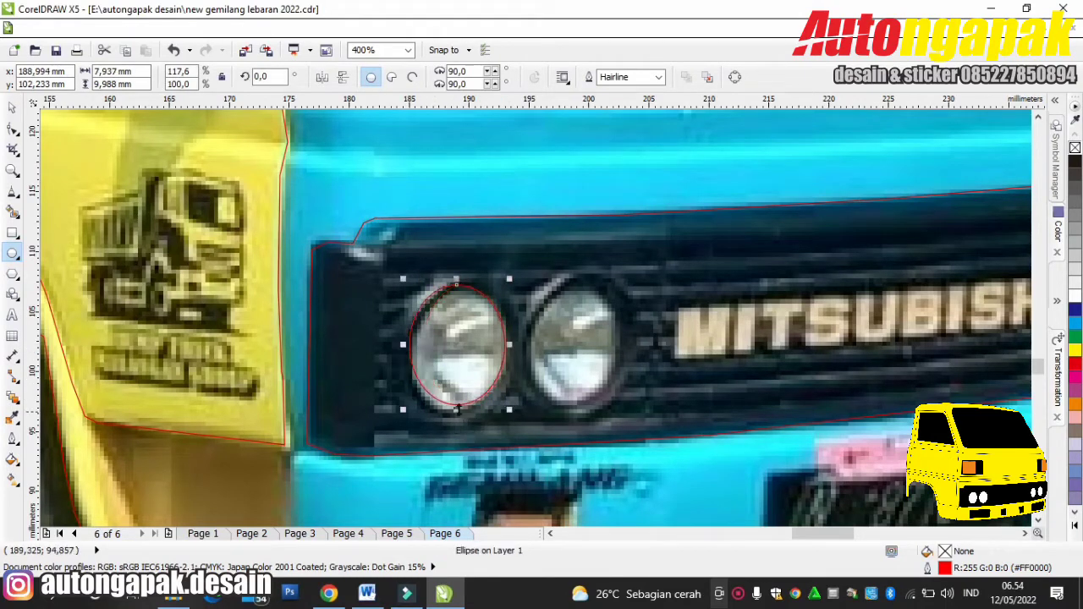
pyautogui.moveTo(456, 408); pyautogui.dragTo(456, 420)
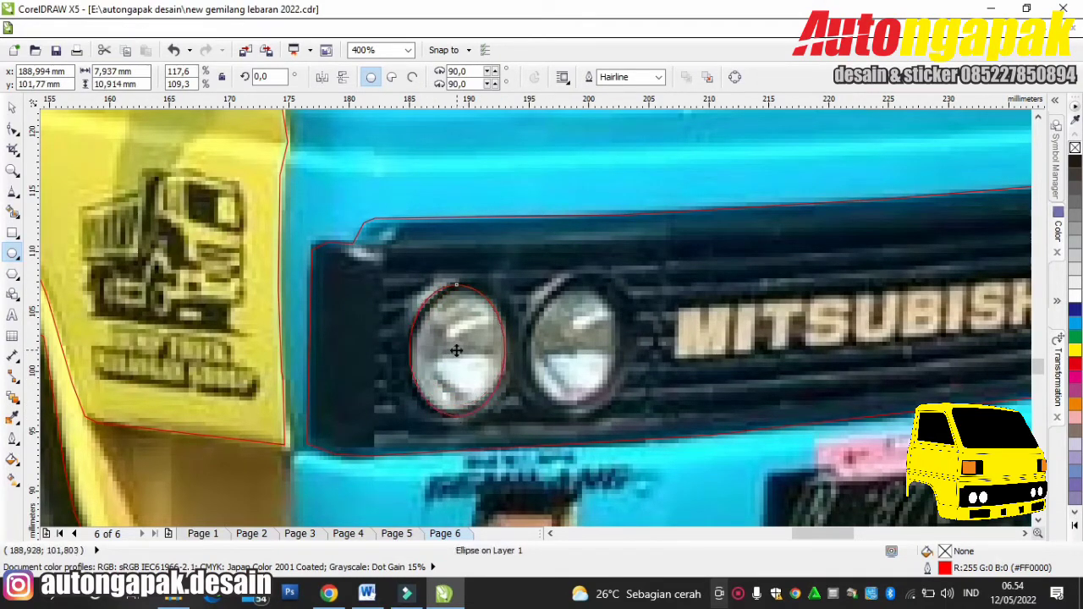
pyautogui.moveTo(457, 279); pyautogui.dragTo(462, 282)
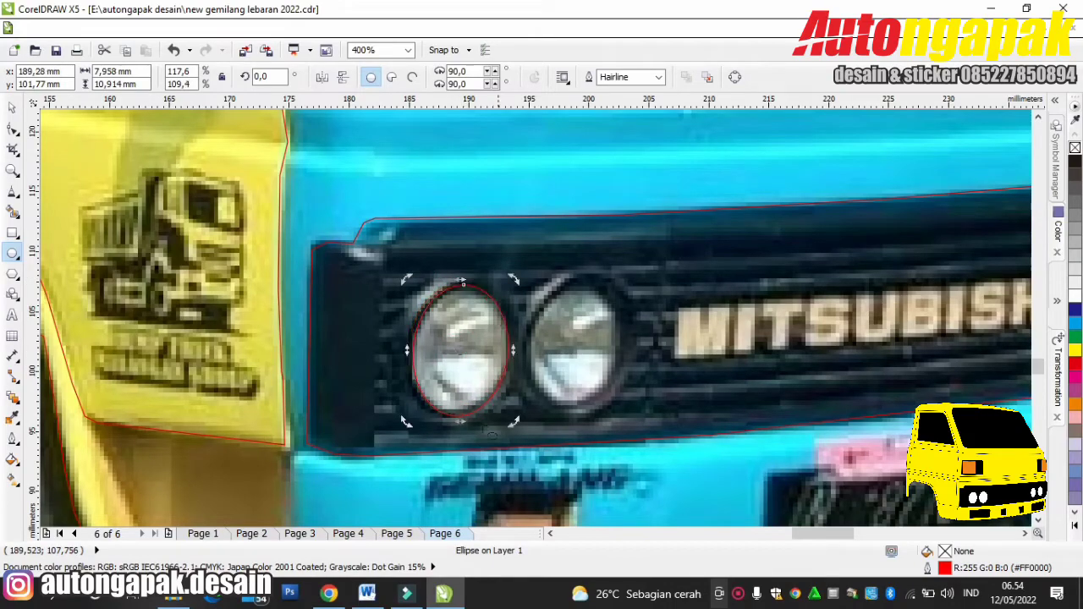
pyautogui.moveTo(457, 420); pyautogui.dragTo(458, 420)
# Copy the headlight ellipse onto the second headlight of the pair nearest the door.
pyautogui.scroll(-1, 520, 386)
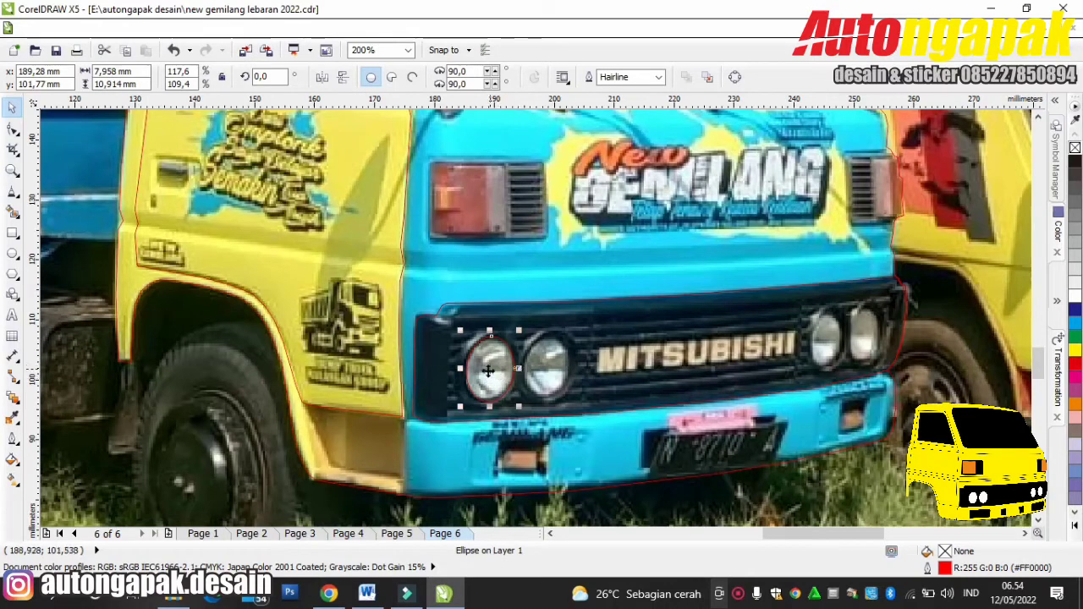
pyautogui.moveTo(503, 372); pyautogui.dragTo(549, 367)
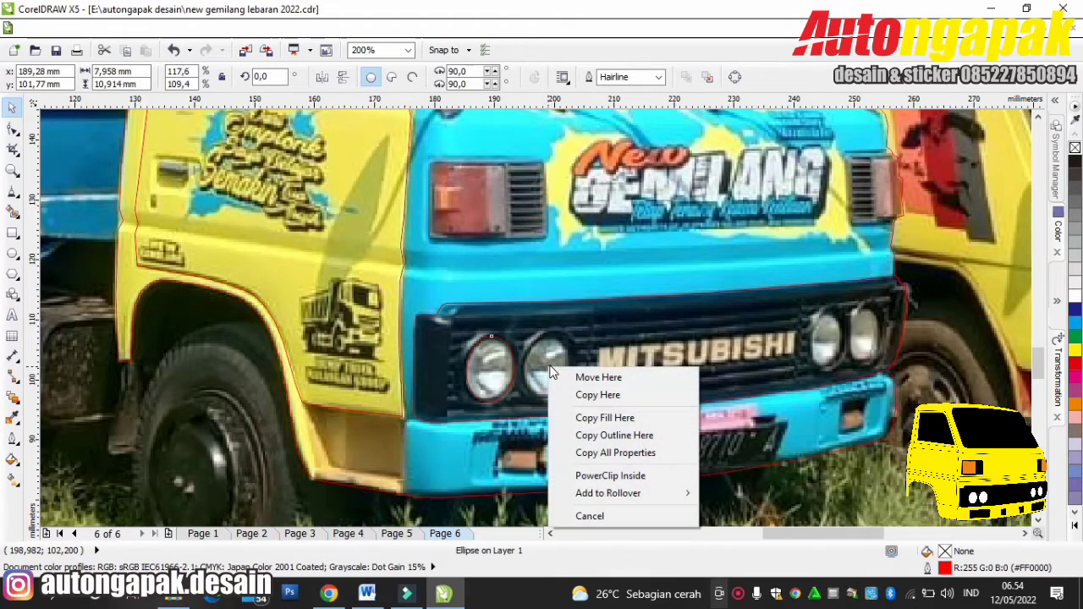
pyautogui.click(598, 395)
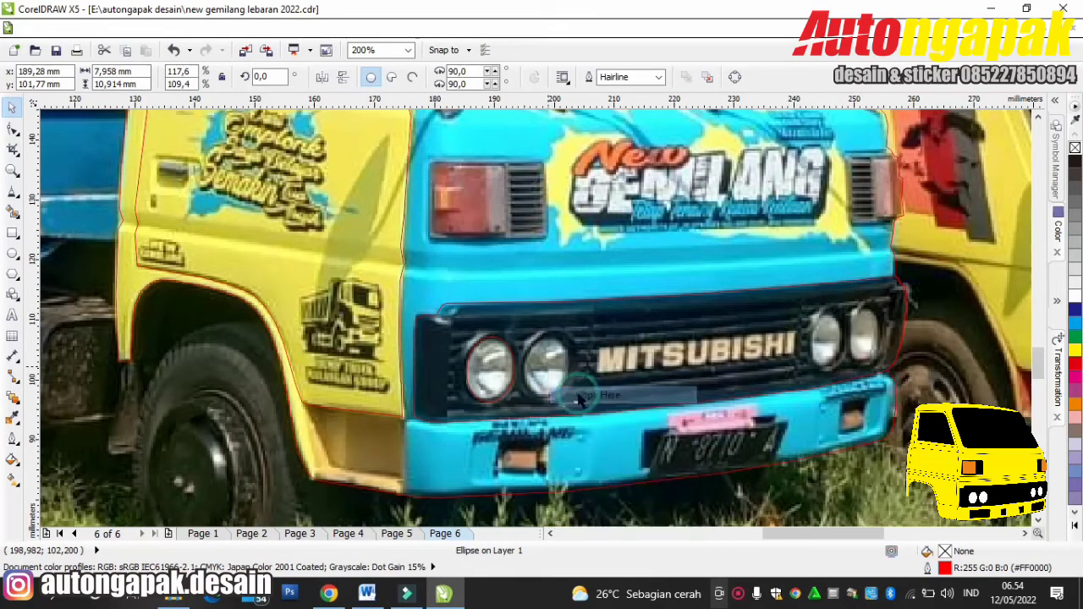
# Copy the ellipse onto the inner headlight beyond the MITSUBISHI lettering, resize it to about 4.6 by 8.9 mm, and copy it onto the outermost headlight.
pyautogui.moveTo(559, 365); pyautogui.dragTo(804, 342)
pyautogui.click(863, 369)
pyautogui.scroll(2, 808, 340)
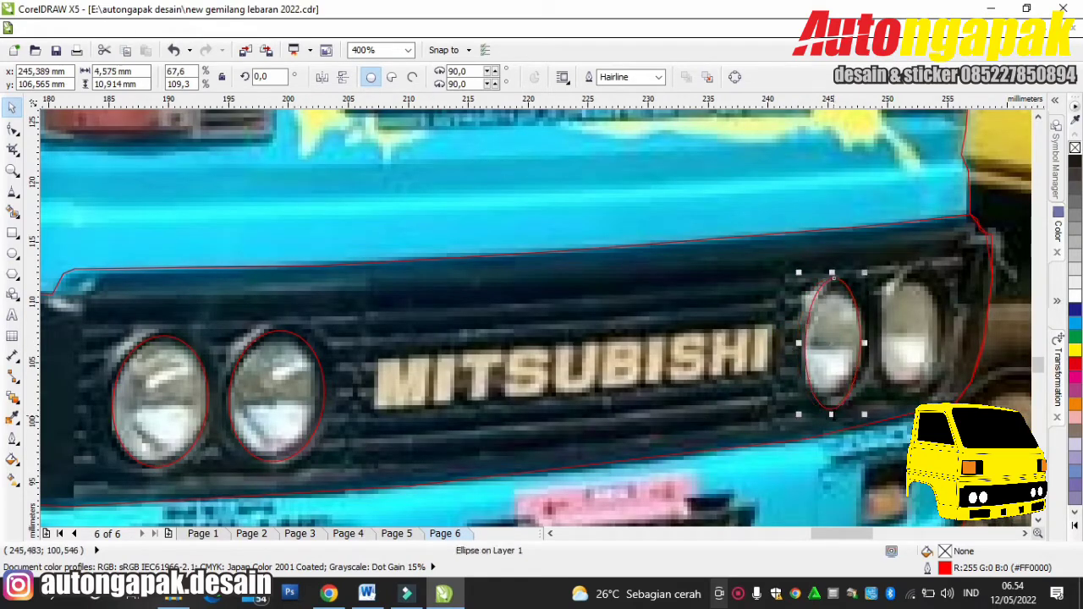
pyautogui.moveTo(831, 415); pyautogui.dragTo(830, 400)
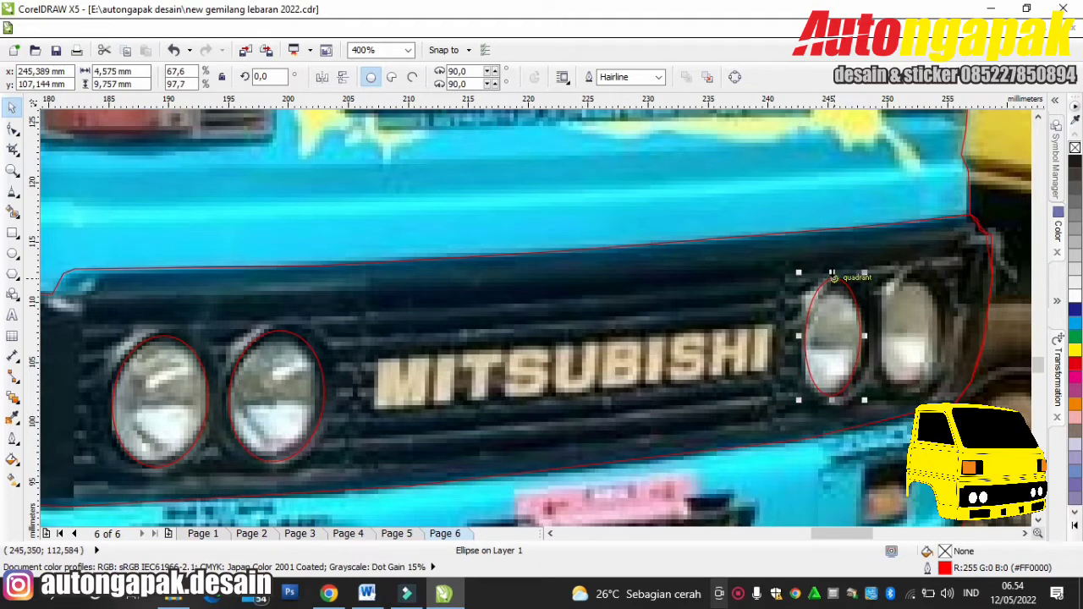
pyautogui.moveTo(831, 274); pyautogui.dragTo(833, 282)
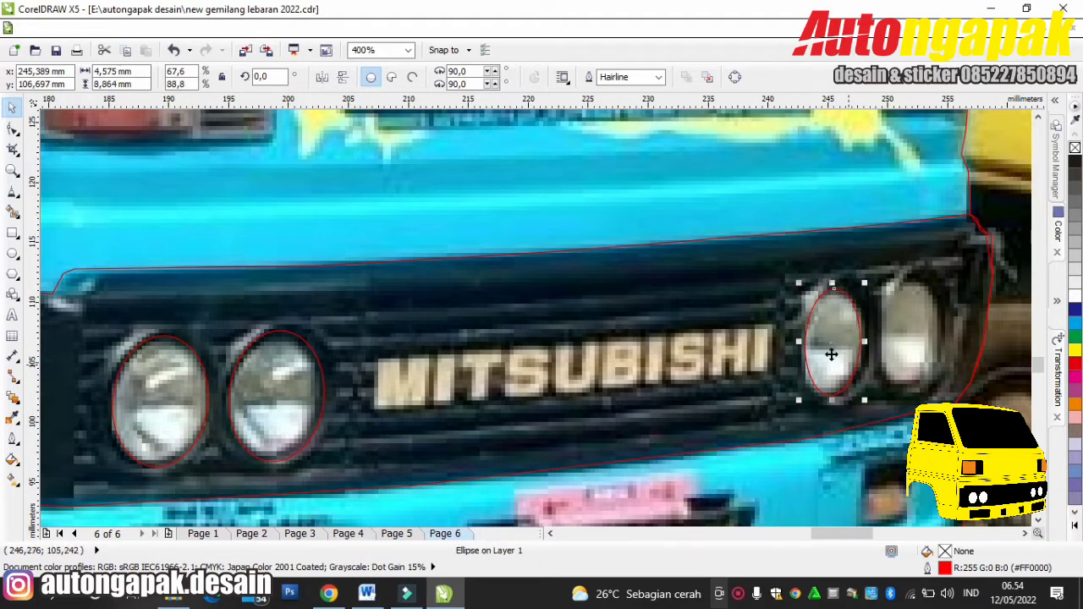
pyautogui.moveTo(840, 344); pyautogui.dragTo(910, 335)
pyautogui.click(960, 359)
# Draw two body lines below the windows: one across door and front about 126 mm wide, and one across the door above it about 44 mm wide.
pyautogui.scroll(-3, 790, 362)
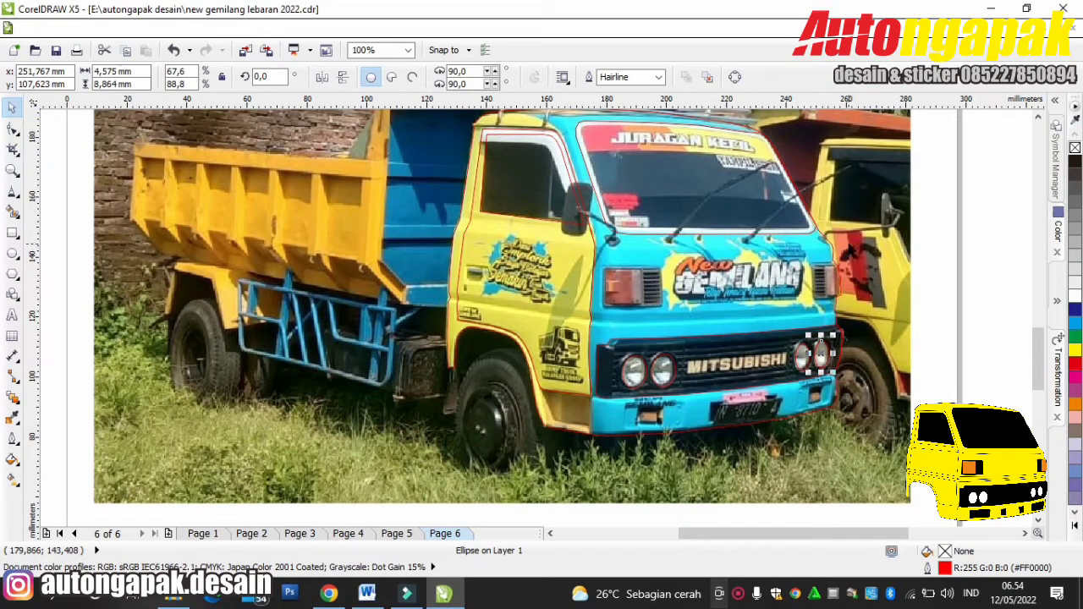
pyautogui.click(14, 192)
pyautogui.scroll(2, 493, 226)
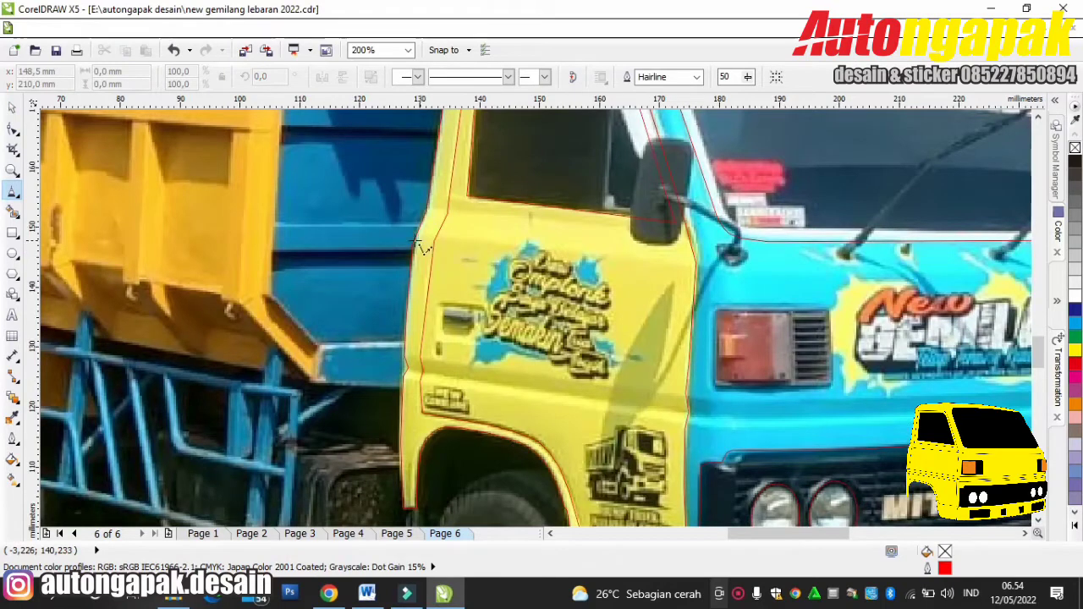
pyautogui.click(420, 234)
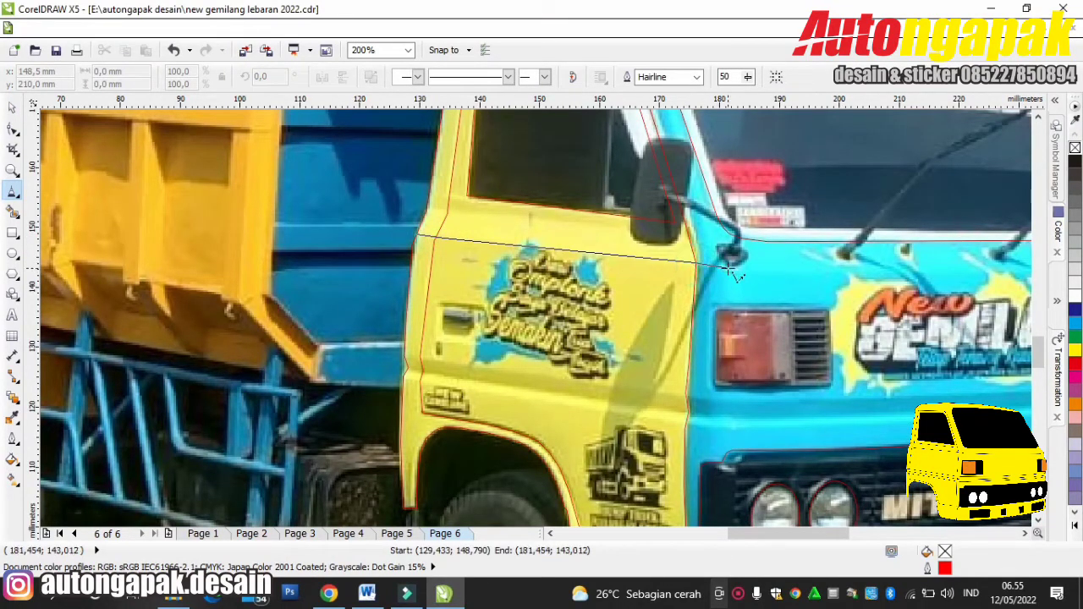
pyautogui.hscroll(3, 761, 279)
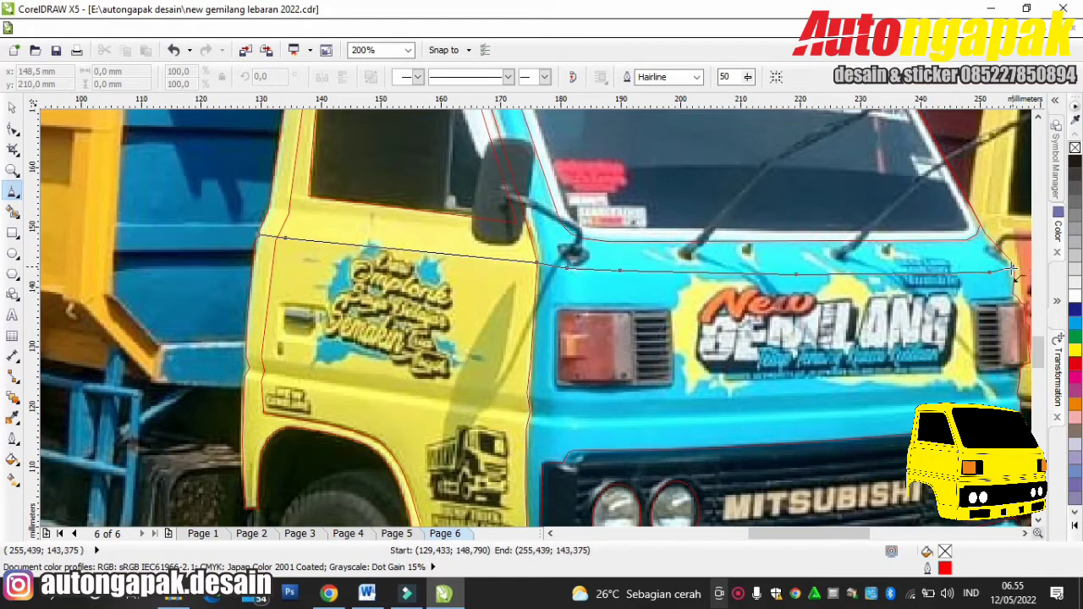
pyautogui.click(1012, 269)
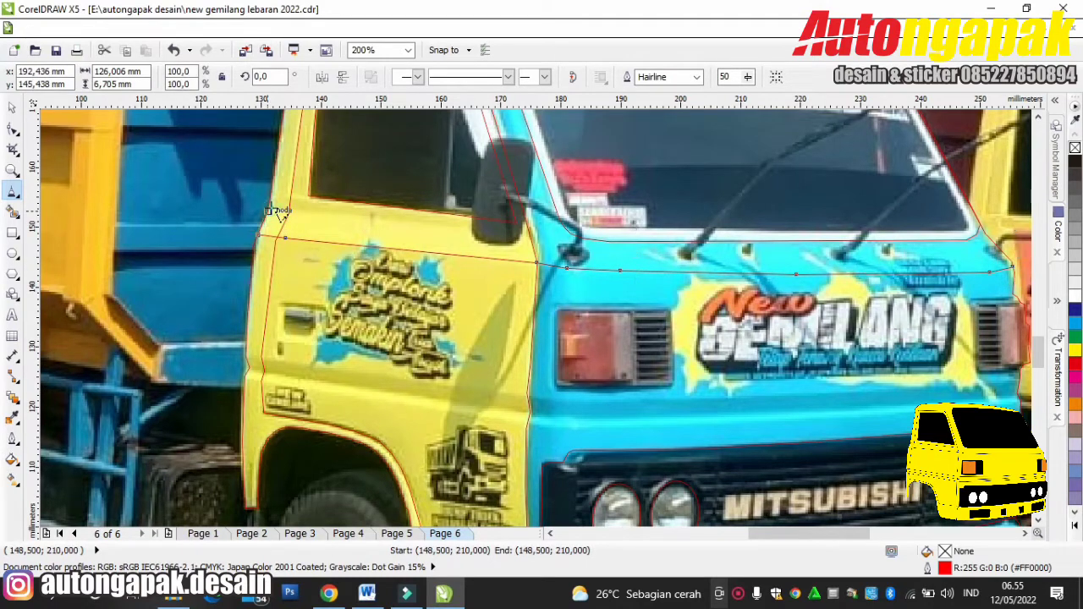
pyautogui.click(269, 210)
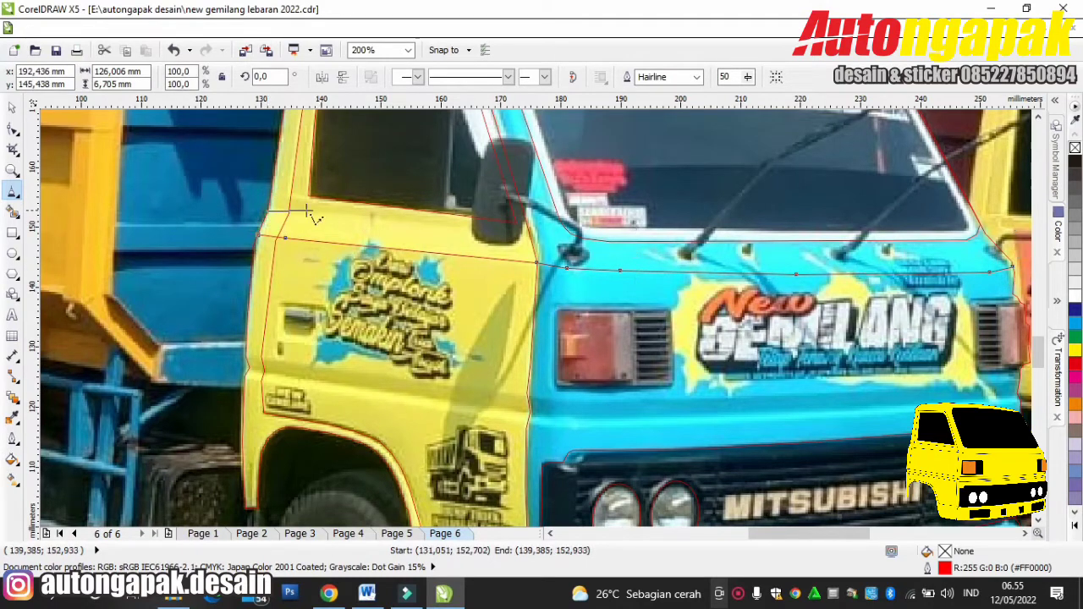
pyautogui.click(535, 226)
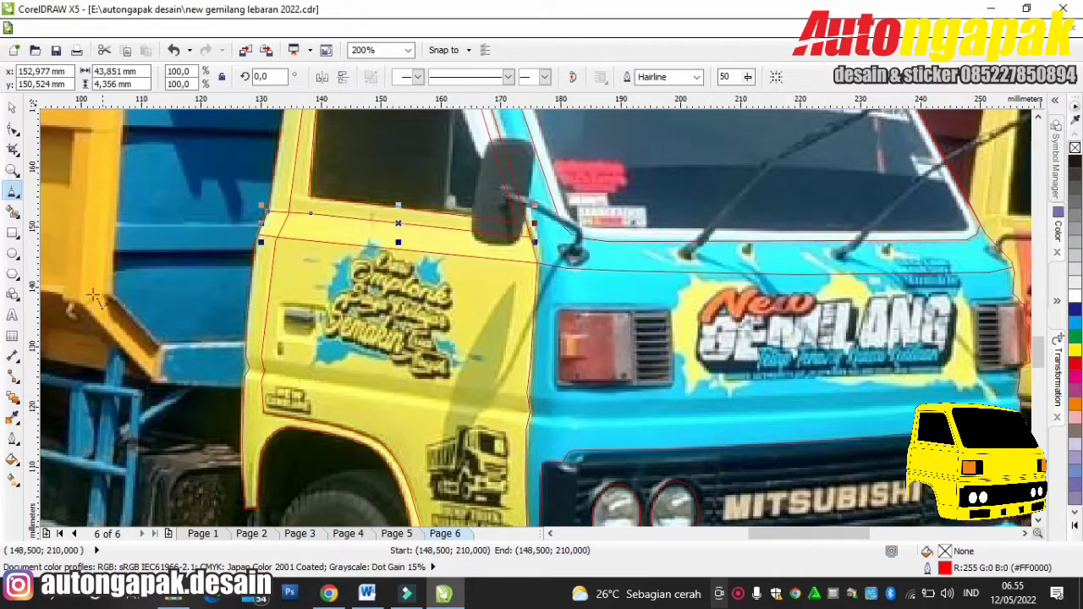
# Draw three nearly parallel body lines across the lower door and the front above the grille, about 130, 128 and 129 mm wide.
pyautogui.click(244, 374)
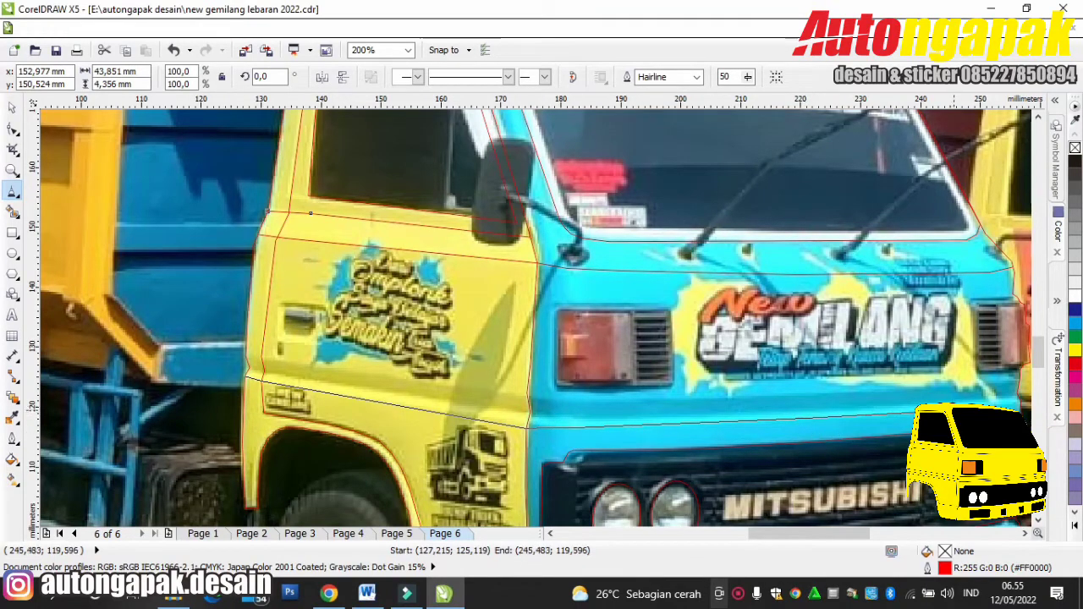
pyautogui.click(1025, 410)
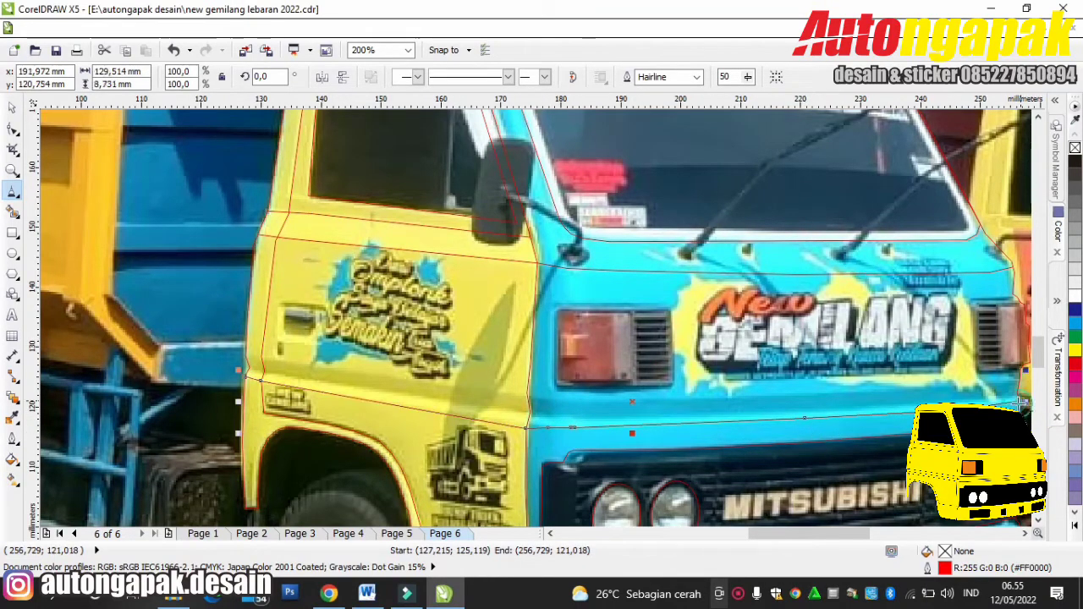
pyautogui.click(264, 370)
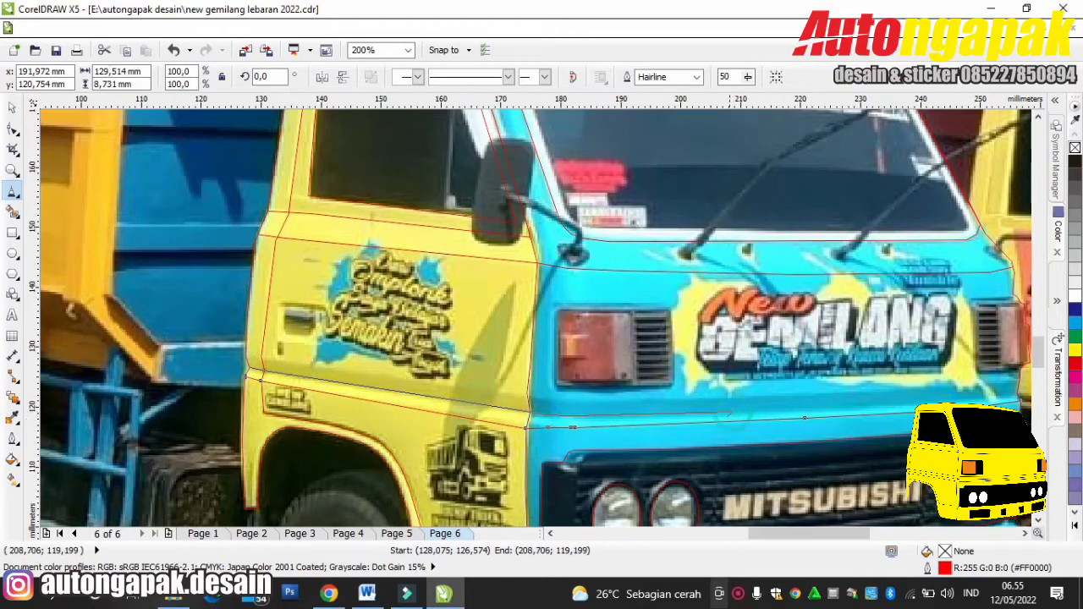
pyautogui.hscroll(2, 732, 414)
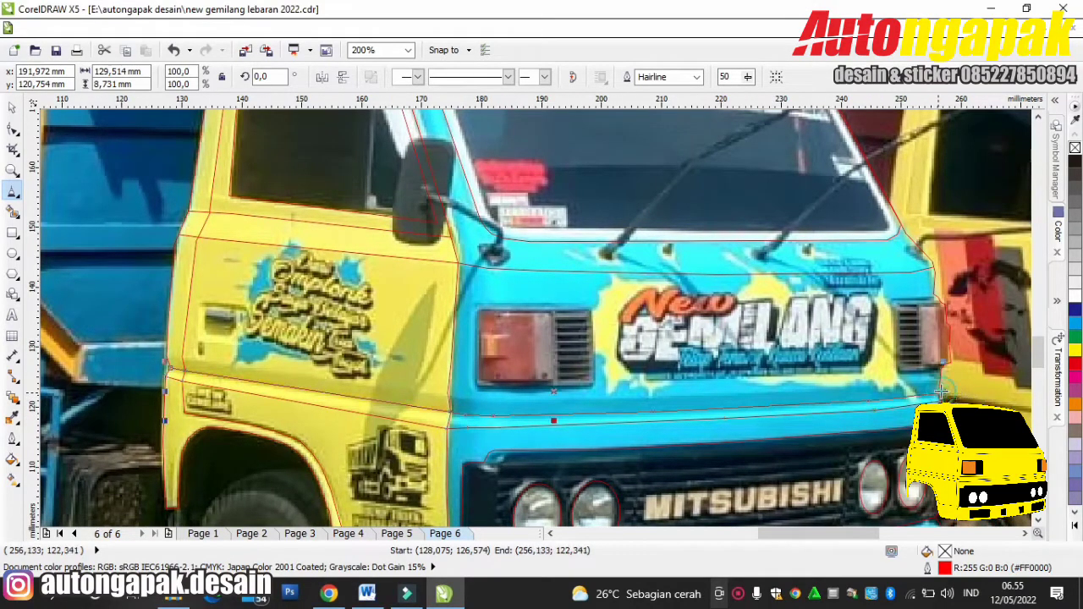
pyautogui.click(944, 394)
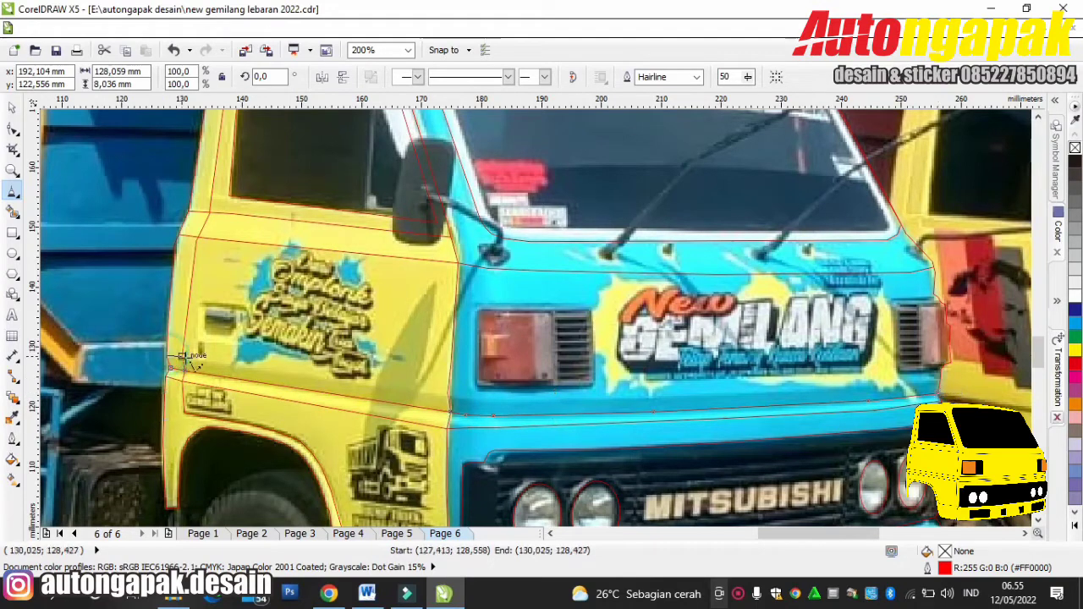
pyautogui.click(169, 361)
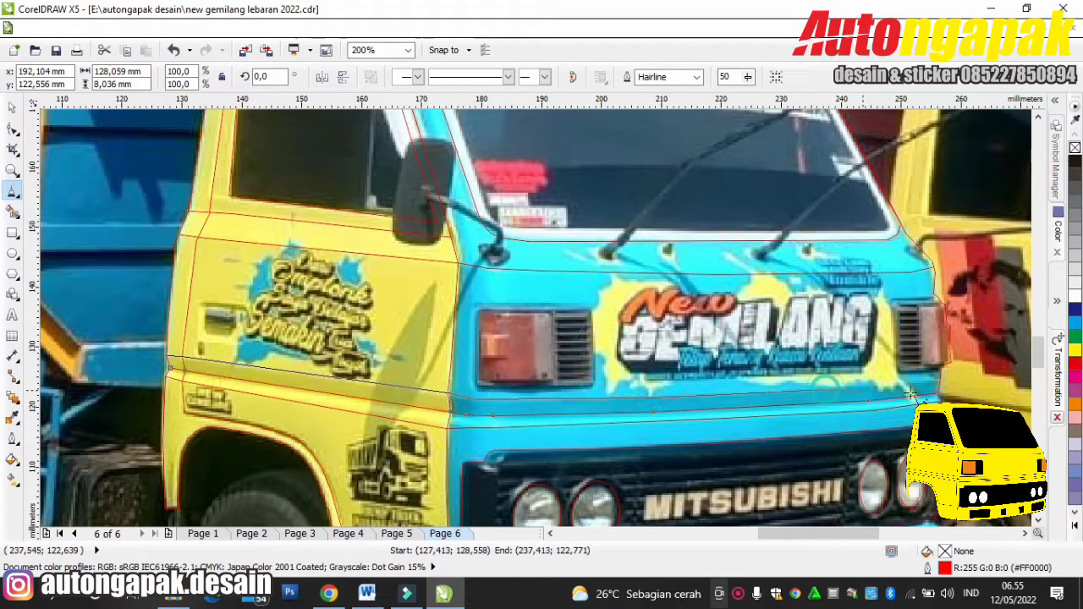
pyautogui.click(945, 382)
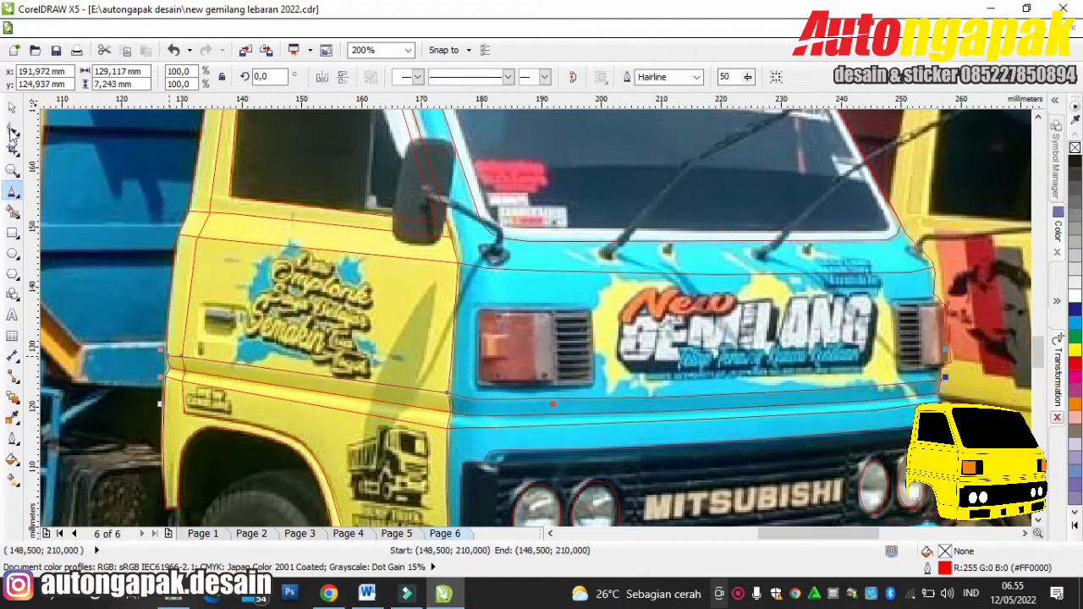
# Adjust the corner nodes of the uppermost and lowest of the three lower body lines at the door's front edge.
pyautogui.press('F10')
pyautogui.scroll(1, 444, 399)
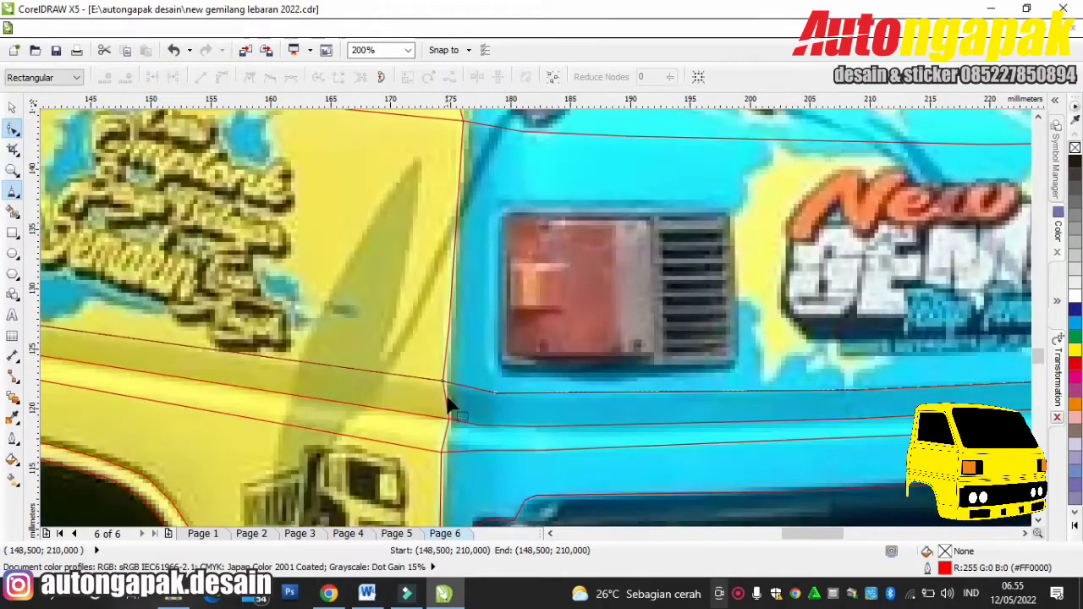
pyautogui.moveTo(446, 386); pyautogui.dragTo(444, 390)
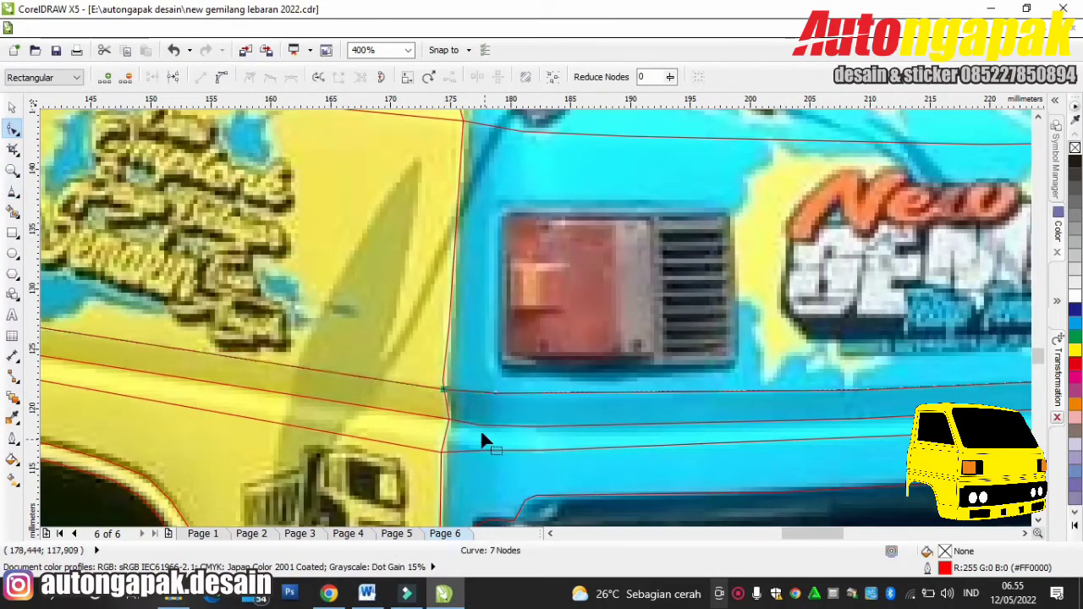
pyautogui.moveTo(440, 451); pyautogui.dragTo(445, 442)
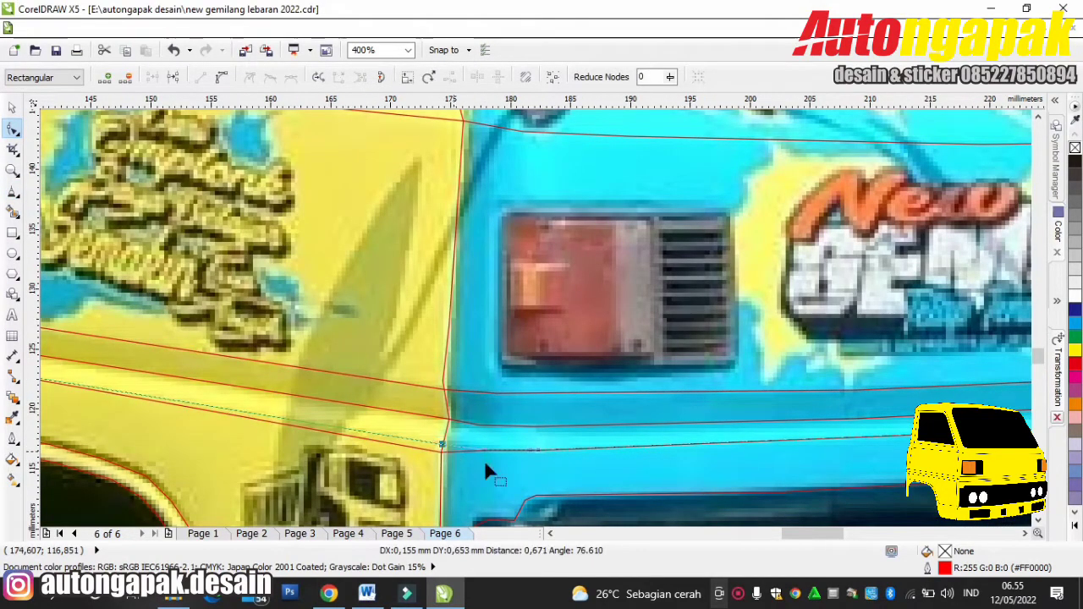
pyautogui.scroll(-2, 479, 429)
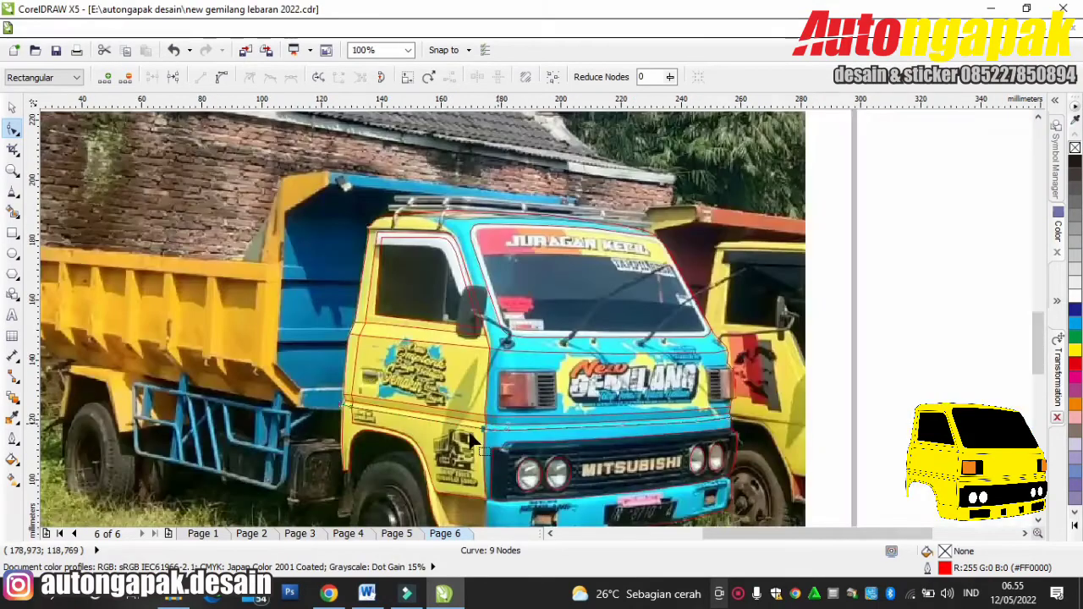
pyautogui.press('space')
pyautogui.click(908, 235)
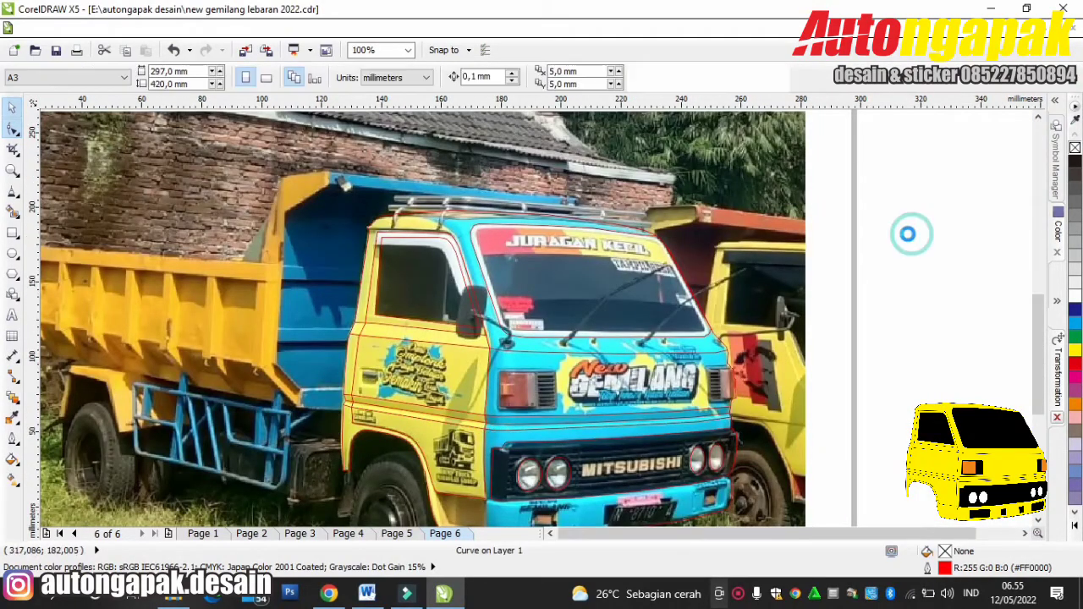
# Move the truck photo off the page to examine the traced cab drawing, and restore the photo to its place behind the lines.
pyautogui.scroll(-1, 908, 234)
pyautogui.click(518, 235)
pyautogui.moveTo(526, 289); pyautogui.dragTo(80, 264)
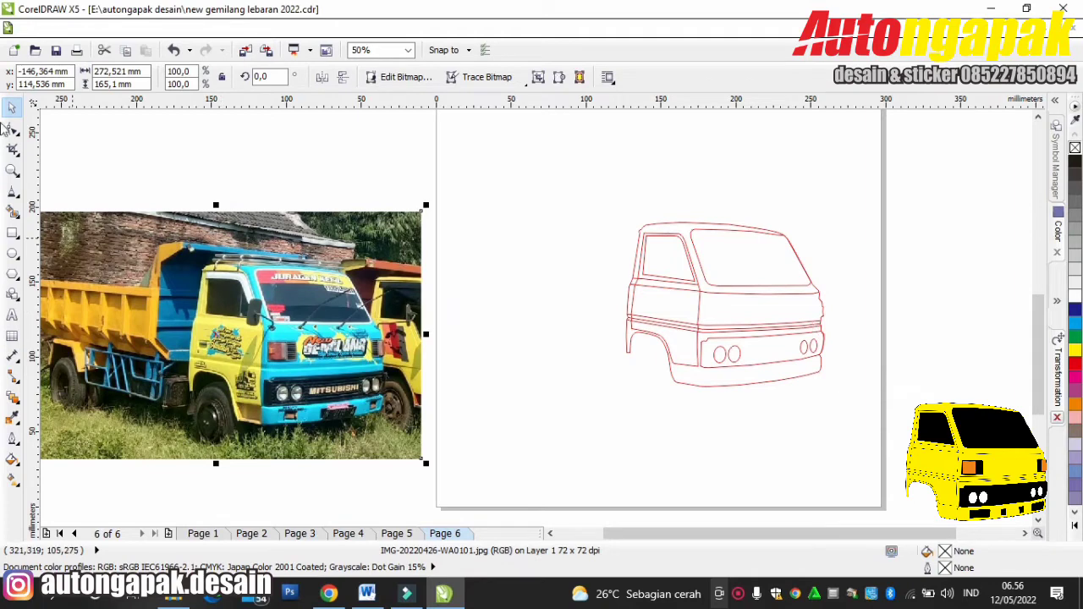
pyautogui.click(173, 50)
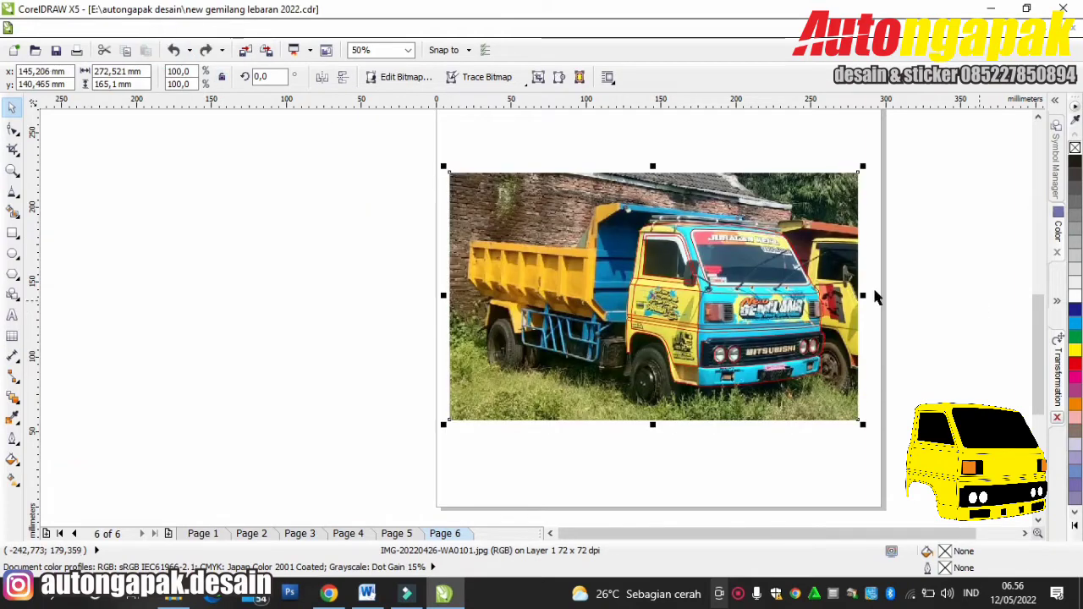
pyautogui.moveTo(814, 188); pyautogui.dragTo(315, 240)
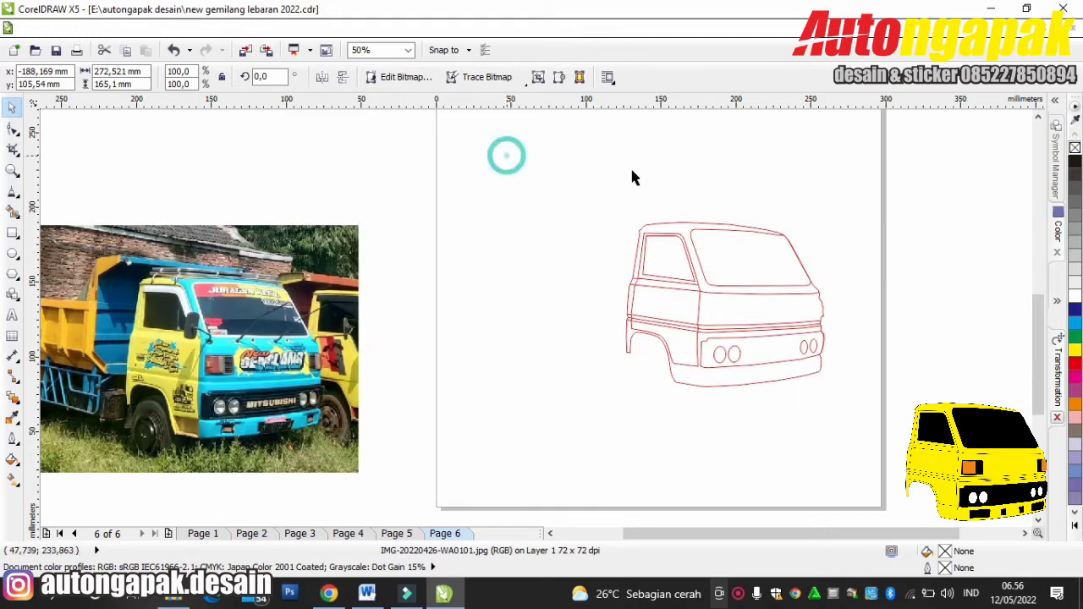
pyautogui.click(173, 49)
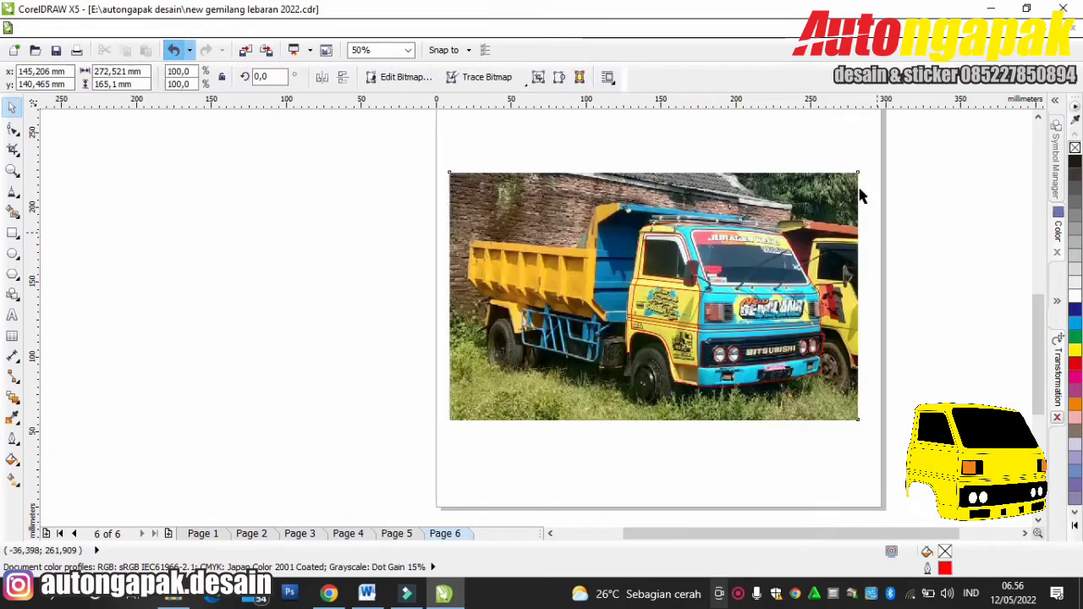
# Trace the turn signal and vent housing nearest the door with the Polyline tool as a closed rounded outline about 20 by 14 mm.
pyautogui.scroll(3, 773, 295)
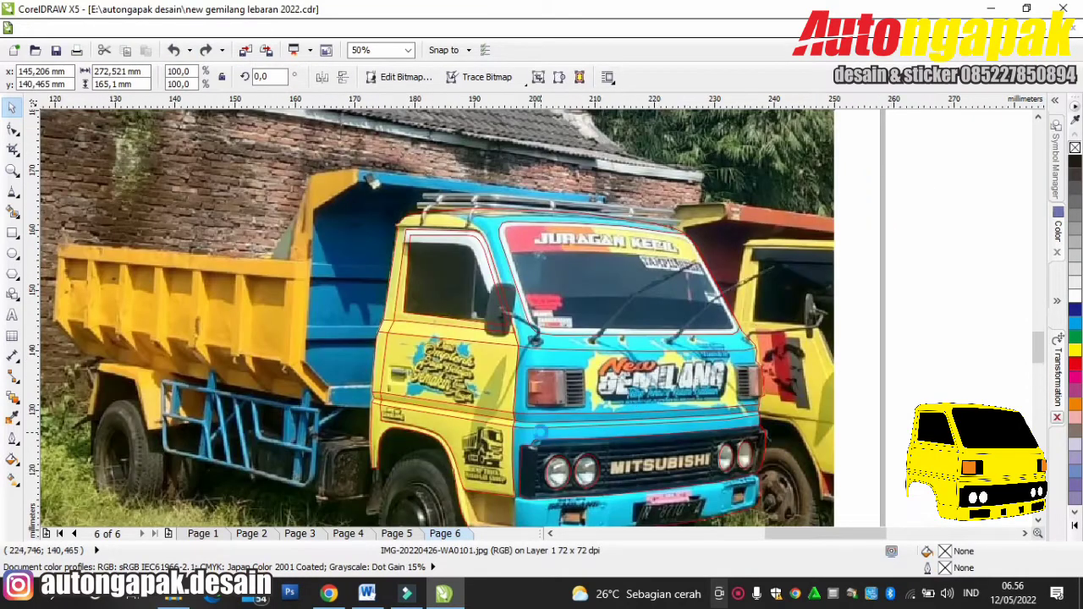
pyautogui.scroll(3, 607, 389)
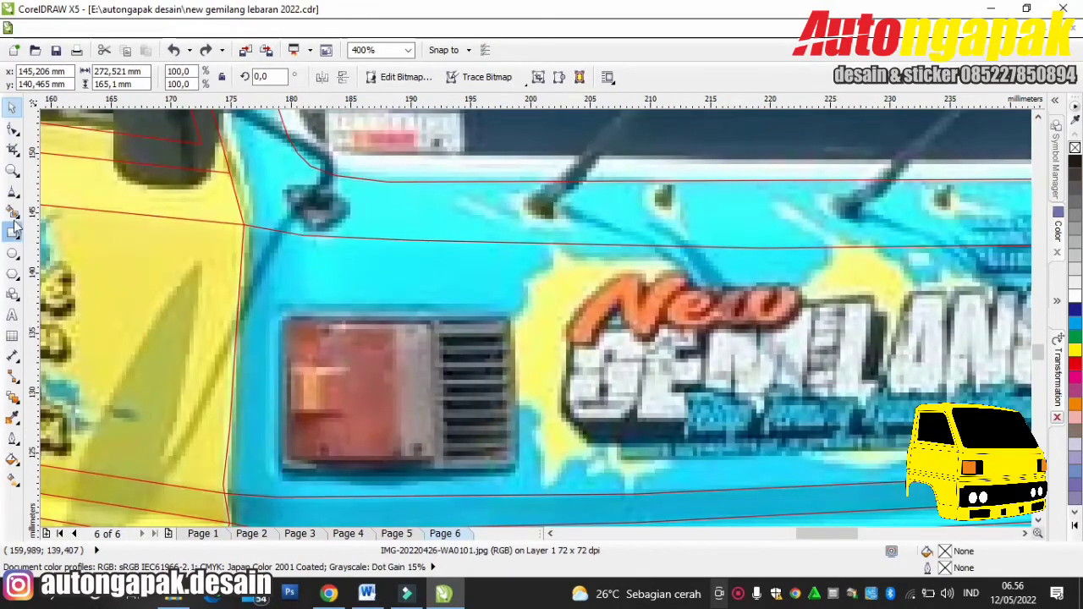
pyautogui.click(12, 190)
pyautogui.click(288, 315)
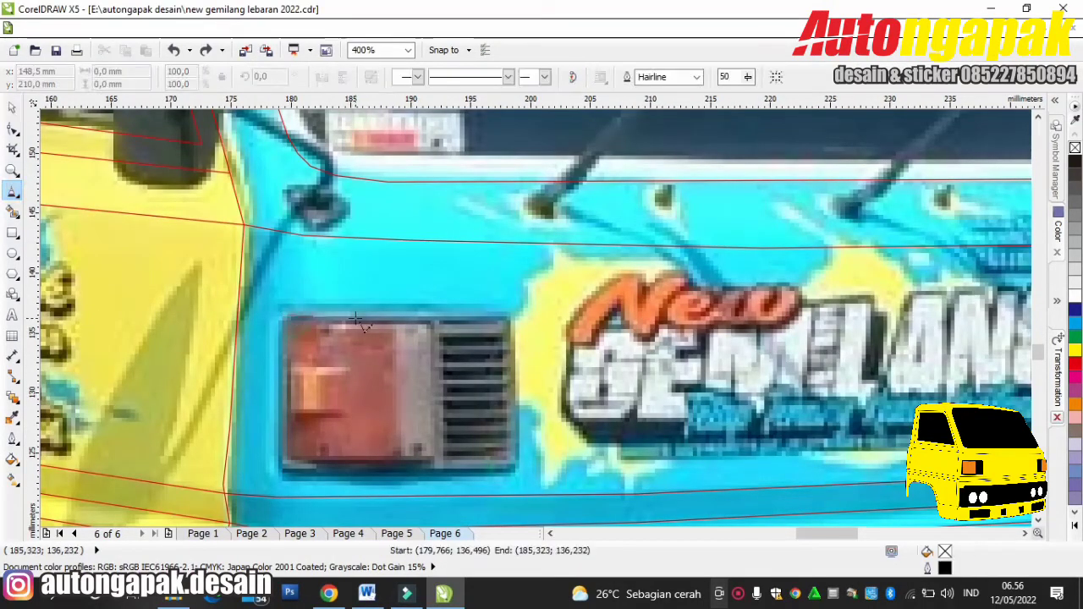
pyautogui.click(355, 320)
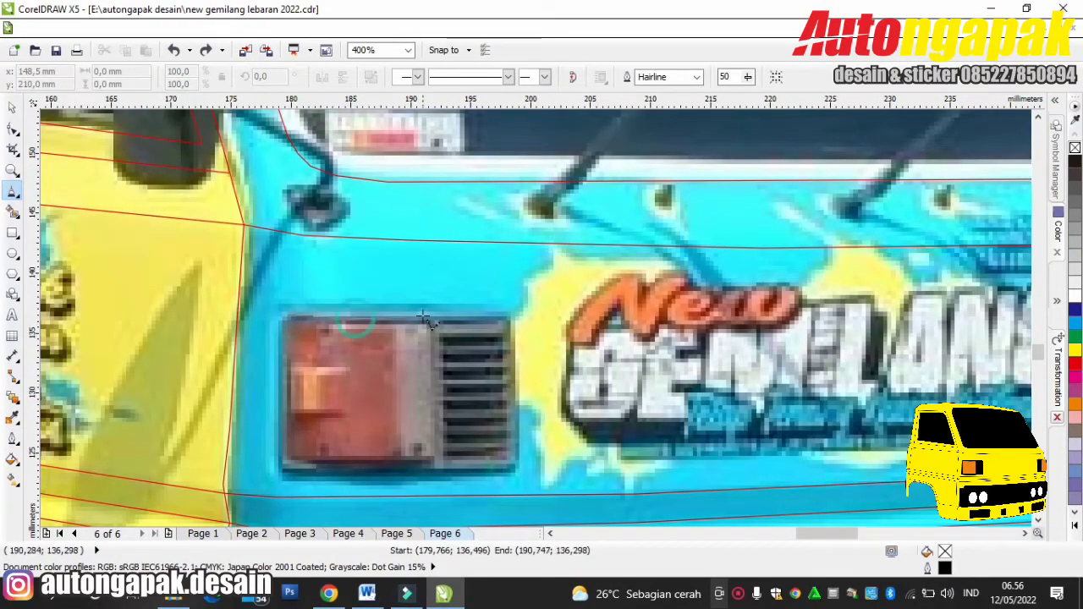
pyautogui.click(511, 321)
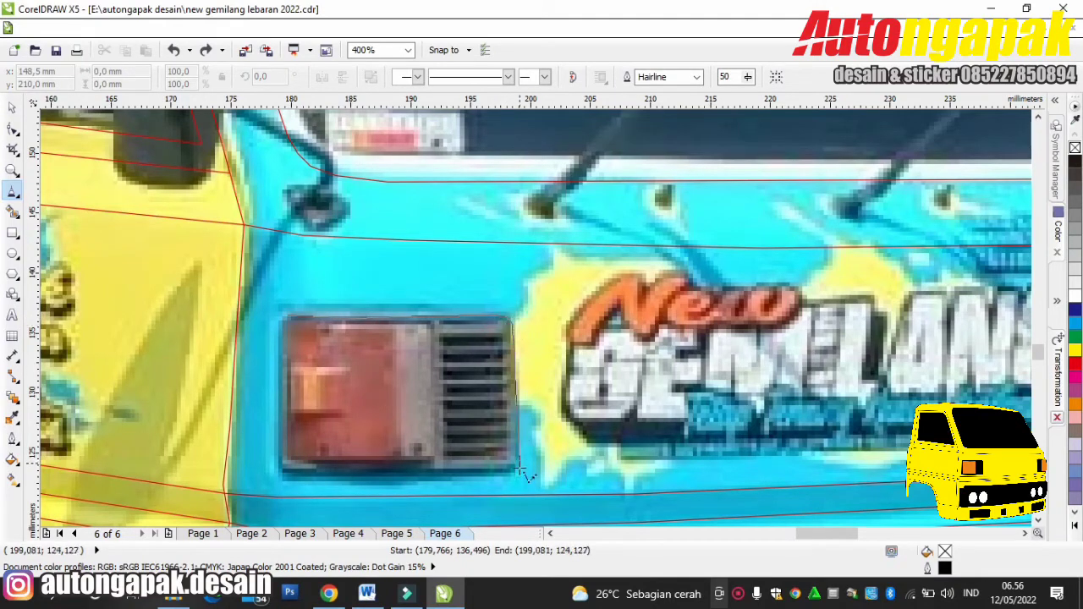
pyautogui.click(290, 479)
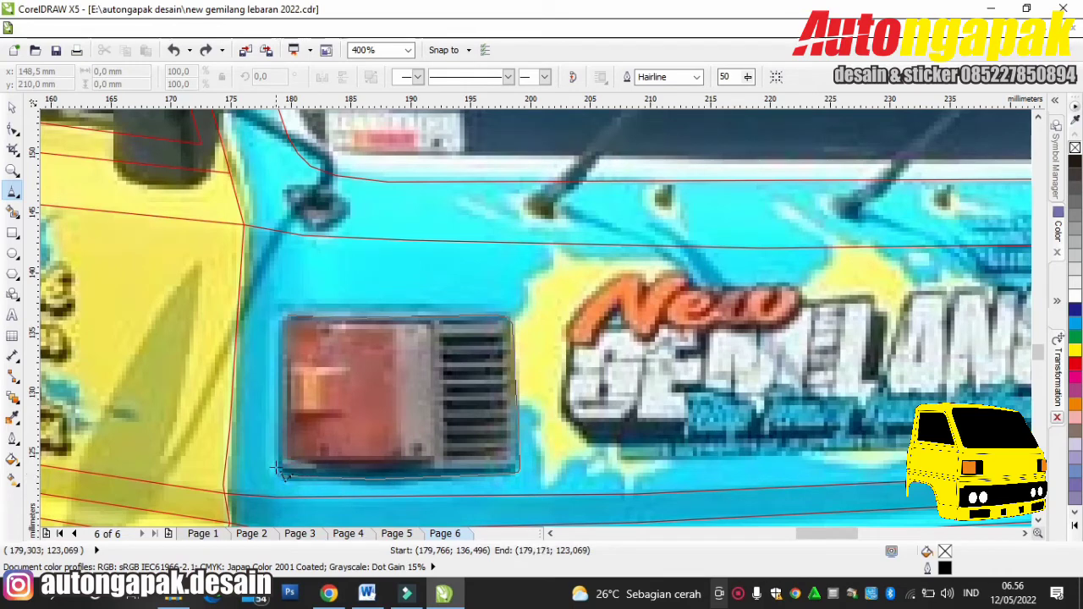
pyautogui.click(285, 318)
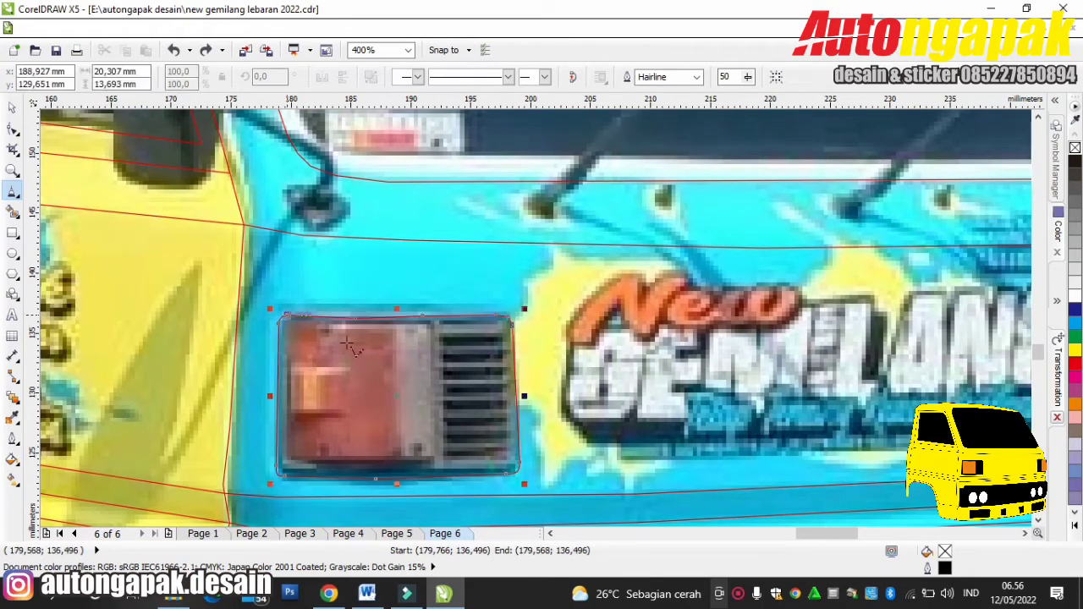
# Trace the turn signal lens nearest the door as a closed outline about 12 by 13 mm and remove its stray corner node.
pyautogui.click(294, 324)
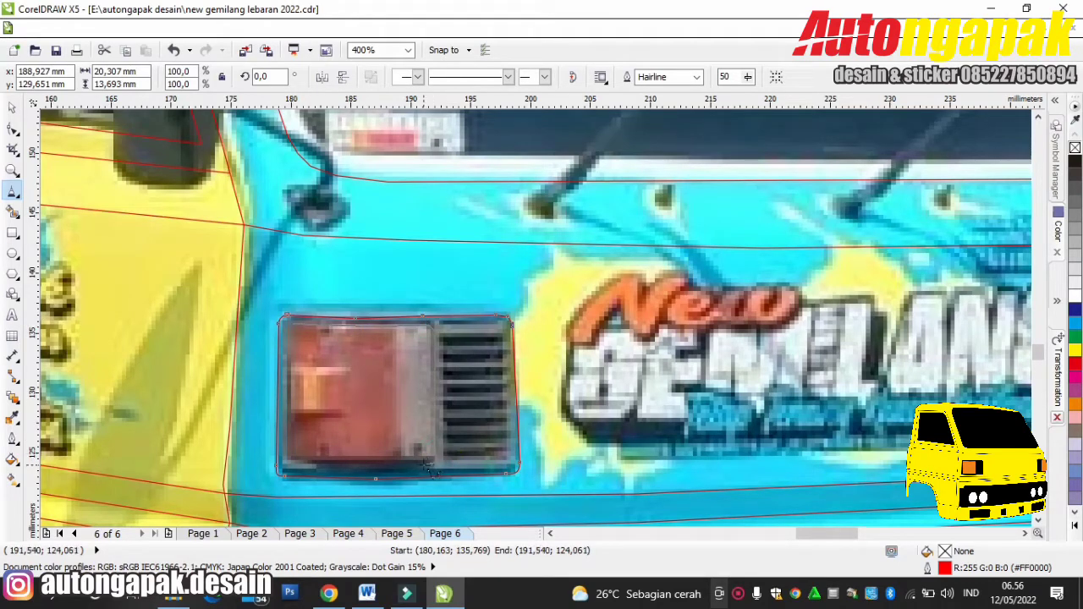
pyautogui.click(292, 463)
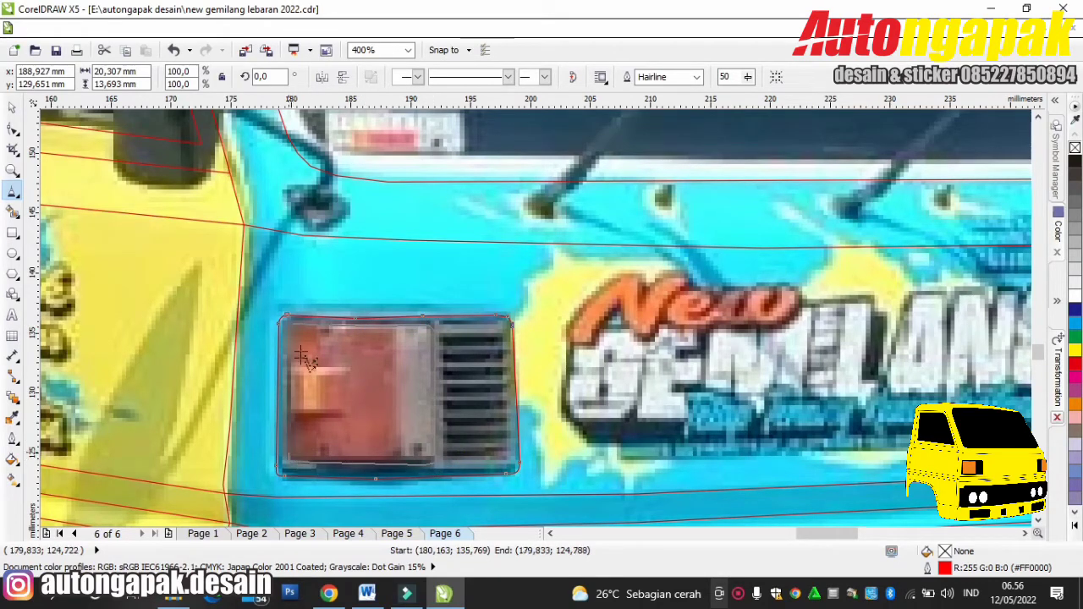
pyautogui.click(294, 327)
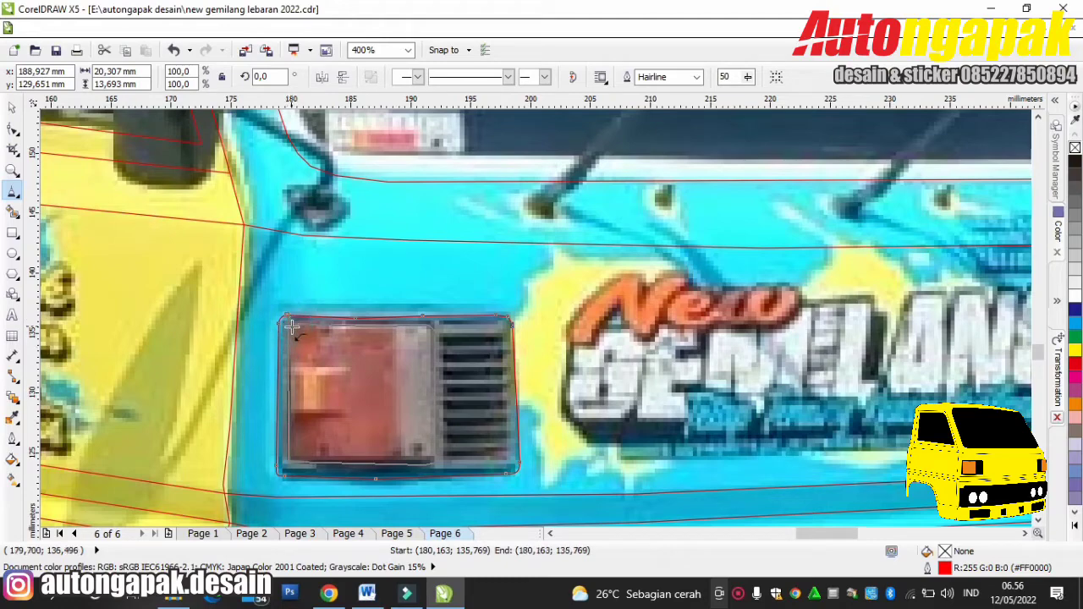
pyautogui.scroll(2, 300, 342)
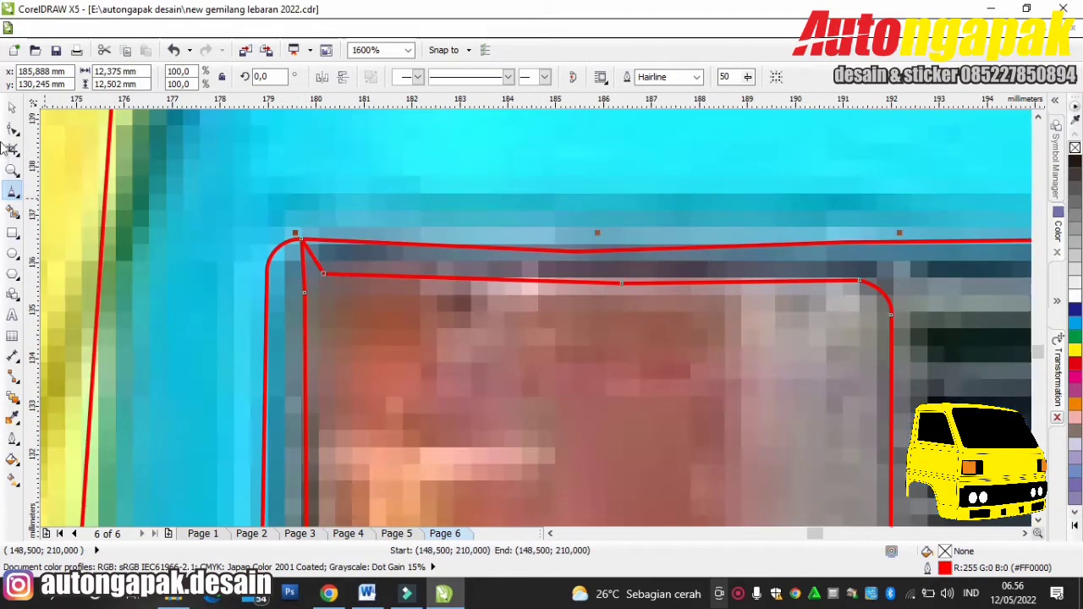
pyautogui.click(13, 128)
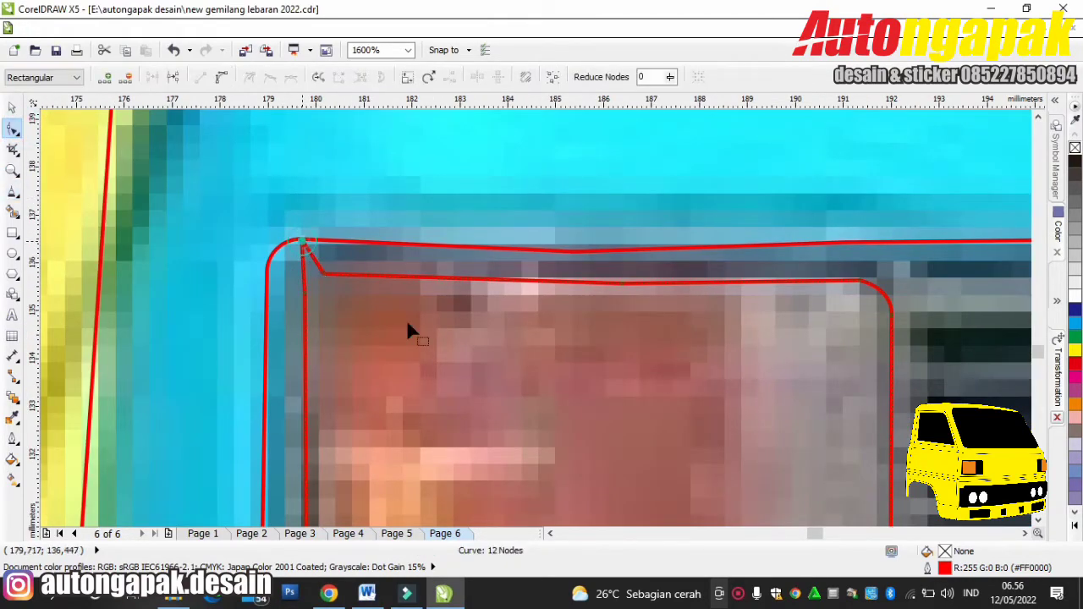
pyautogui.scroll(-3, 406, 329)
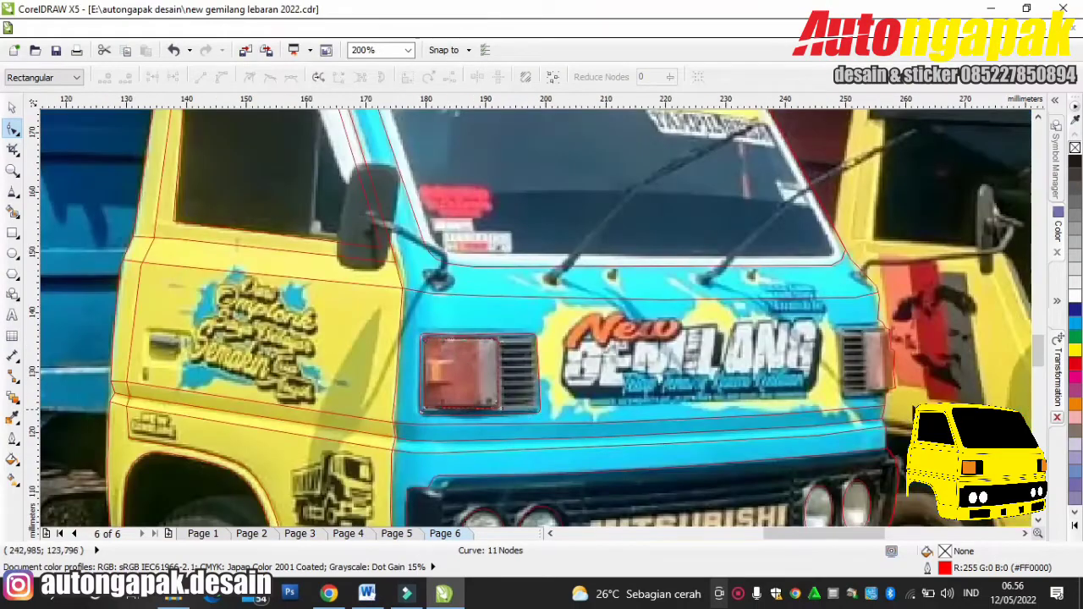
# Refine the cab outline beside the far turn signal by moving its lower corner node inward and removing surplus nodes above it.
pyautogui.scroll(2, 924, 391)
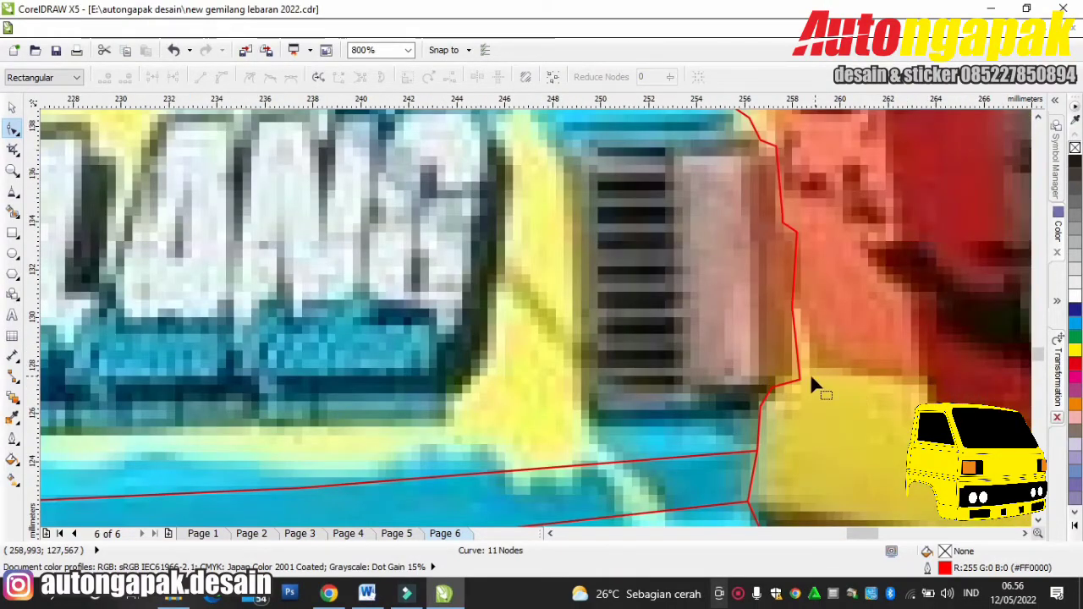
pyautogui.moveTo(798, 380); pyautogui.dragTo(792, 377)
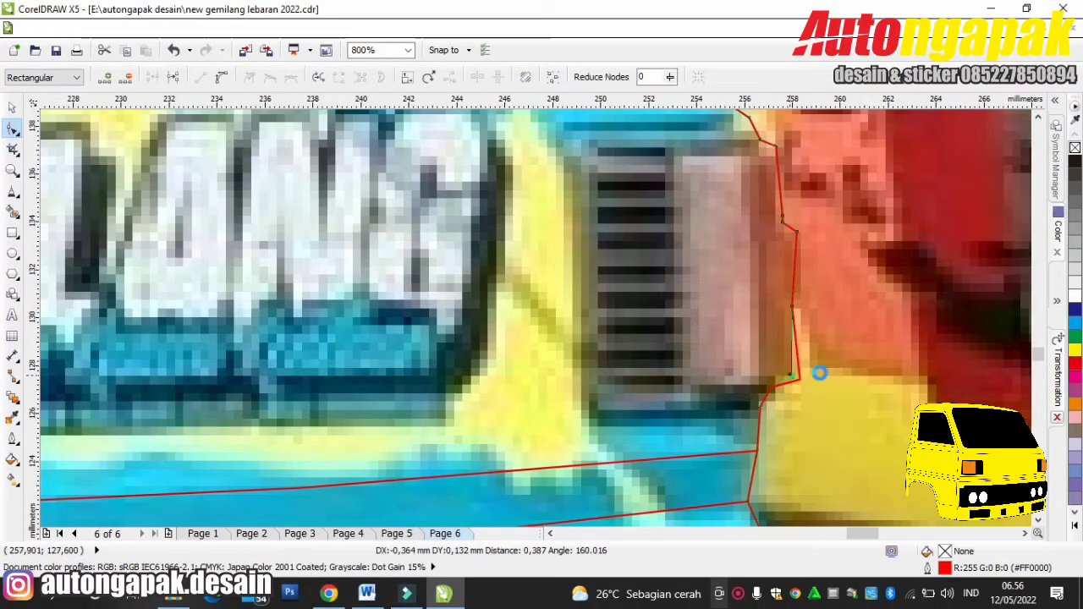
pyautogui.click(797, 238)
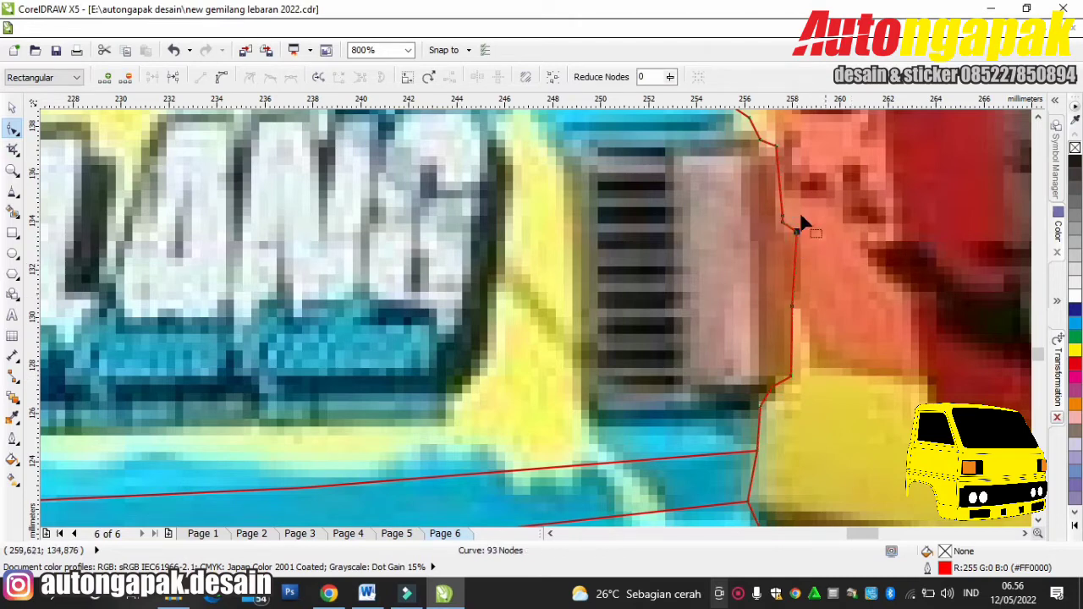
pyautogui.press('Delete')
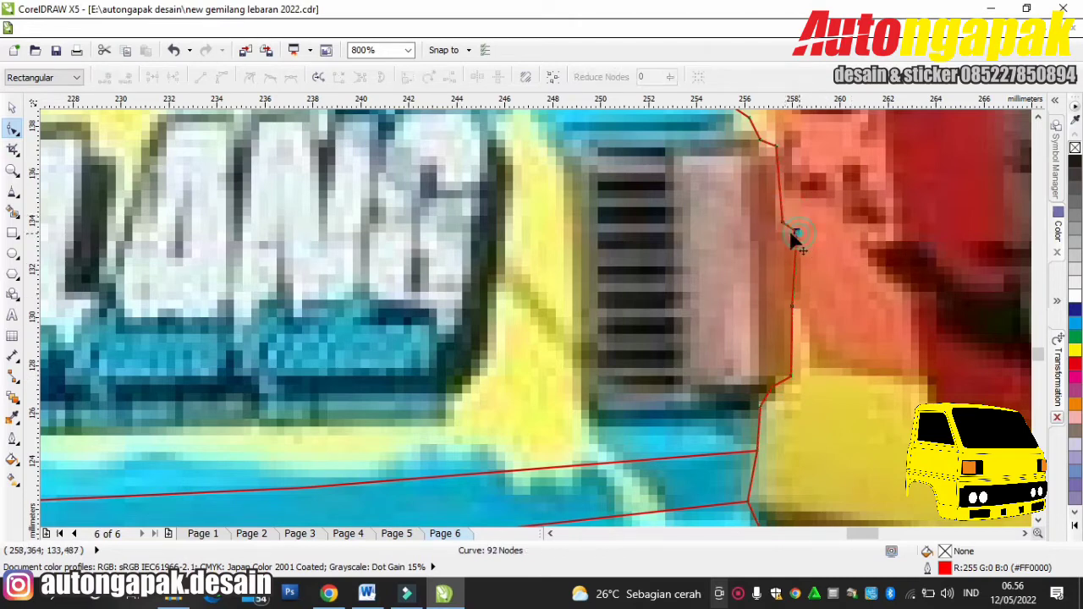
pyautogui.press('Delete')
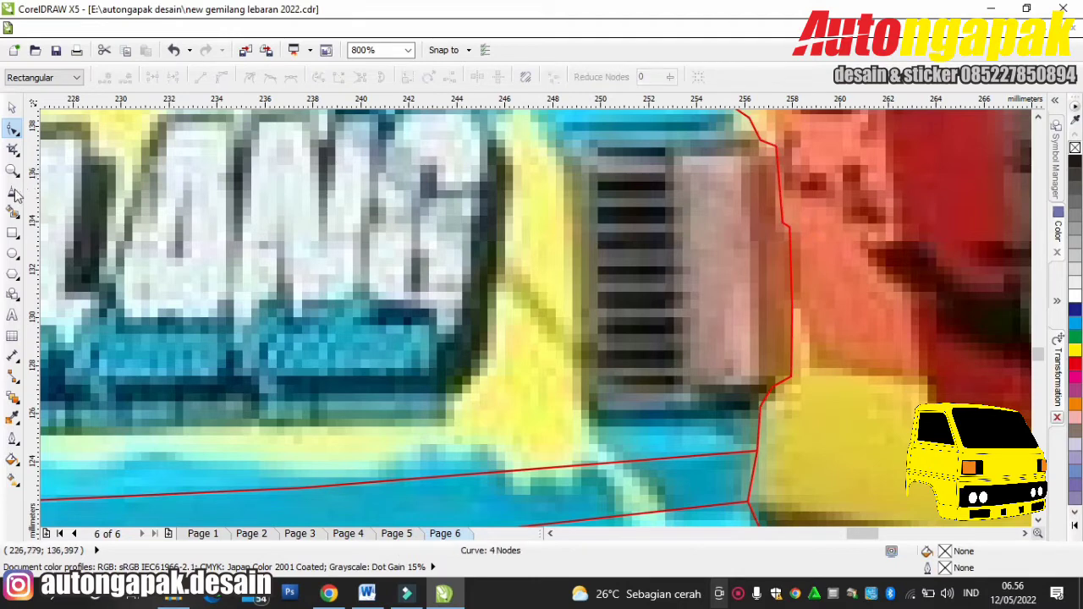
# Trace the far turn signal and vent housing as a closed outline about 9 by 12 mm that follows the cab outline's edge.
pyautogui.click(14, 193)
pyautogui.click(755, 128)
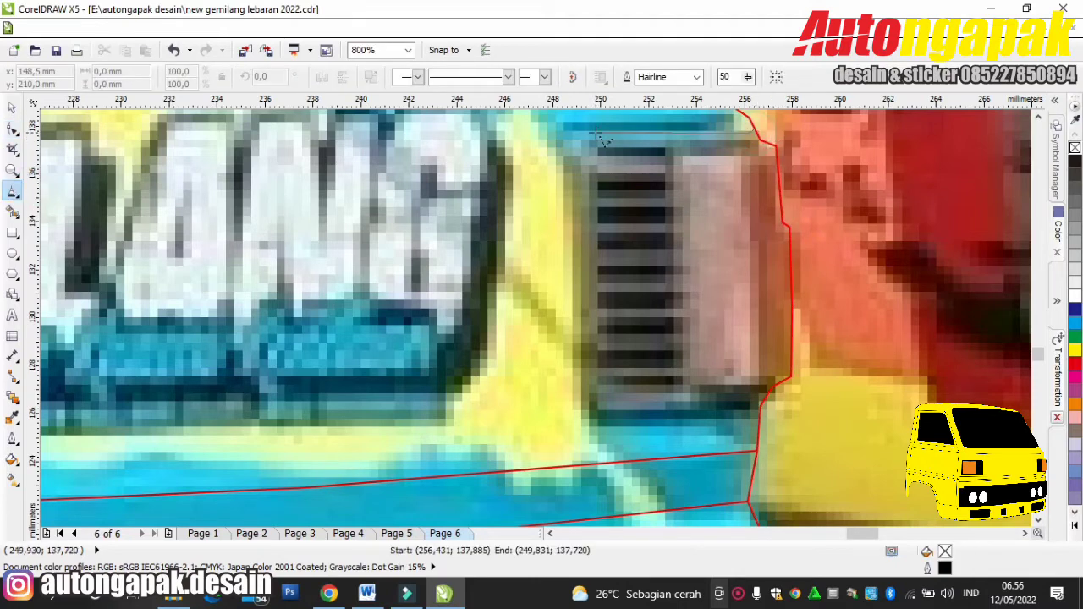
pyautogui.doubleClick(586, 417)
pyautogui.doubleClick(759, 423)
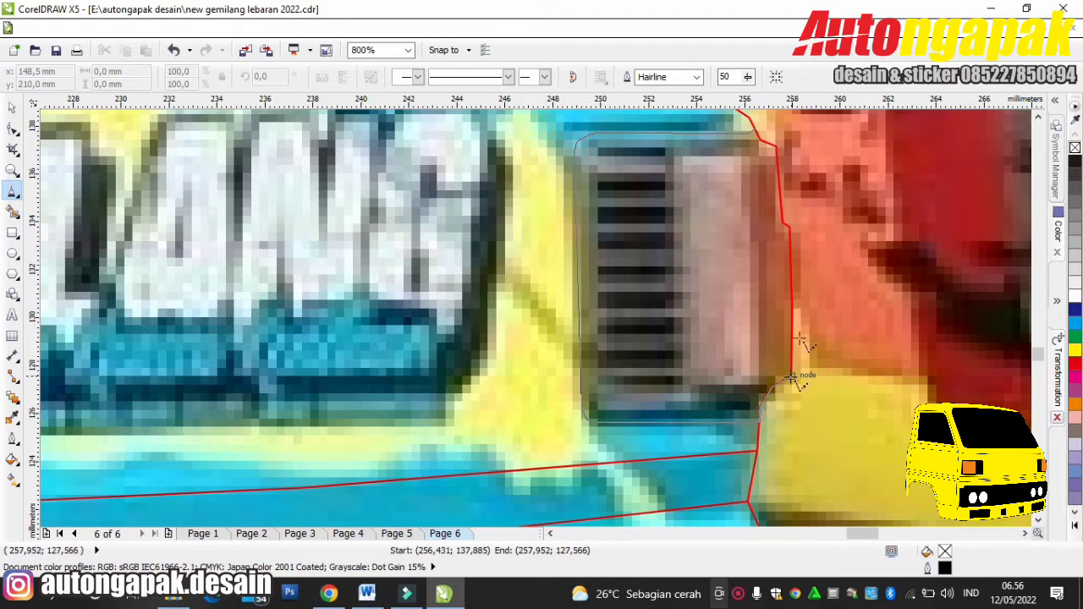
pyautogui.doubleClick(791, 378)
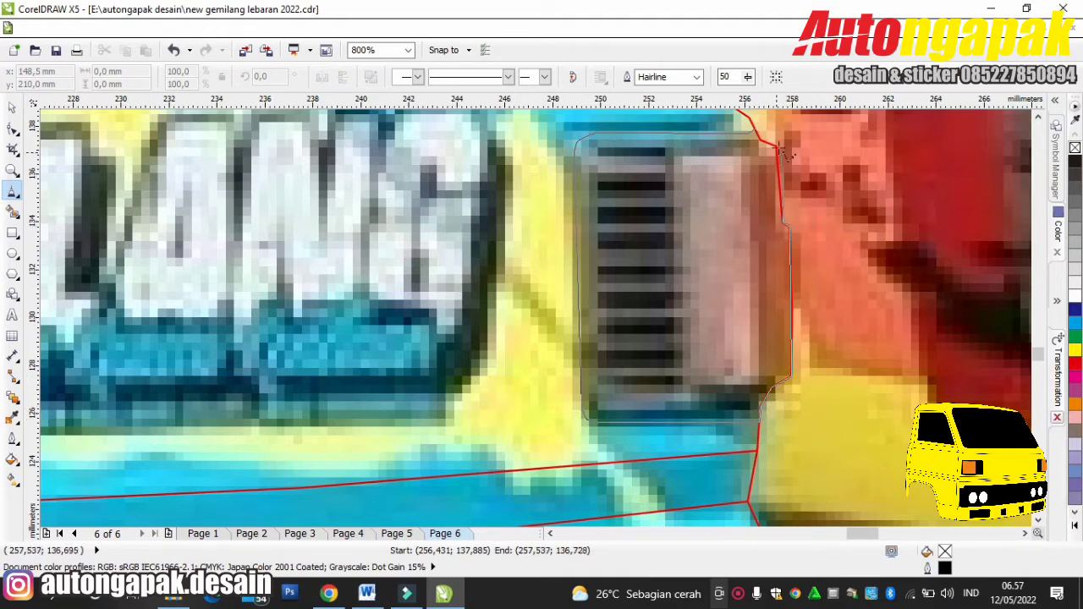
pyautogui.click(754, 127)
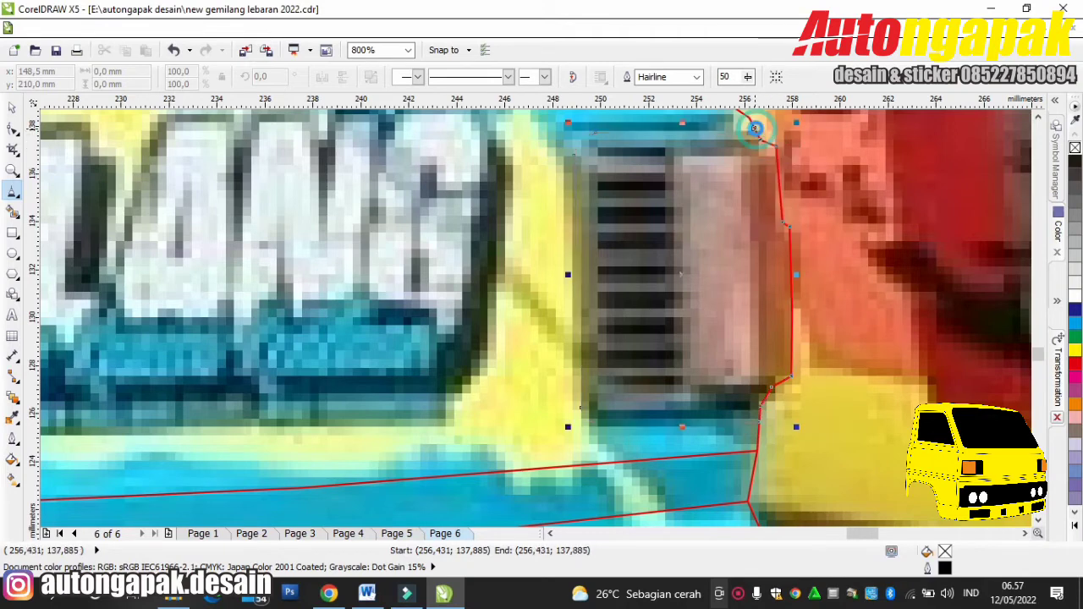
# Trace the lens inside the far turn signal housing as a closed outline about 5 by 11 mm along the cab's edge.
pyautogui.click(789, 225)
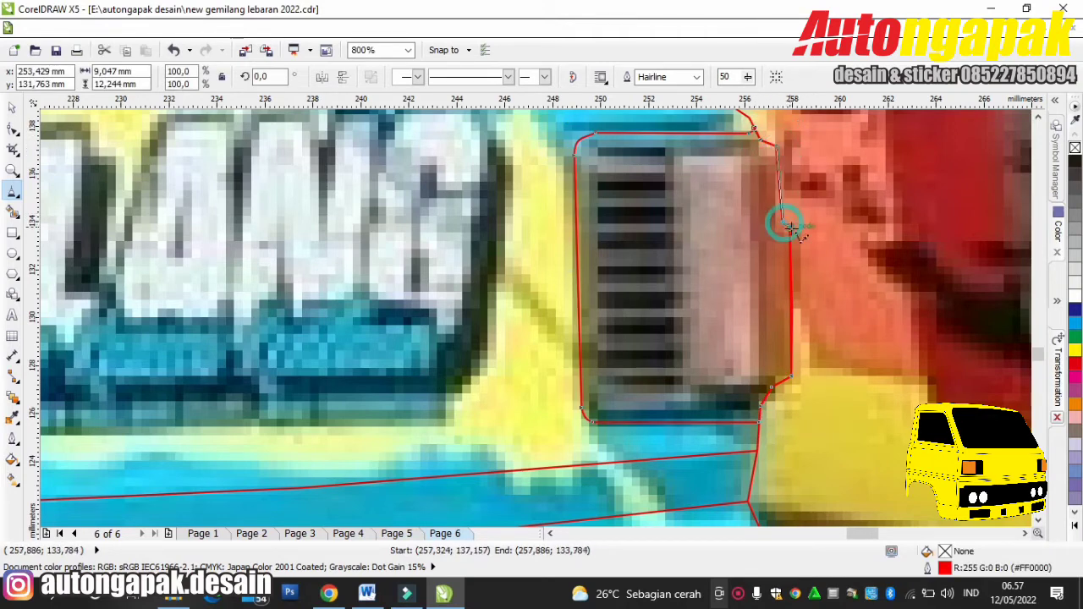
pyautogui.click(791, 378)
pyautogui.click(772, 386)
pyautogui.click(762, 405)
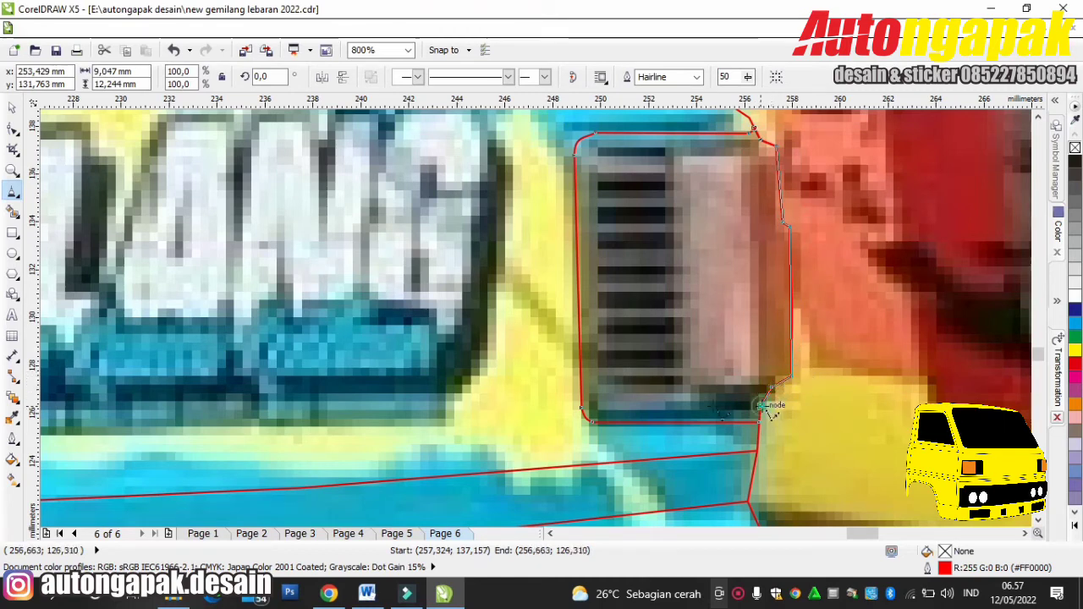
pyautogui.click(692, 403)
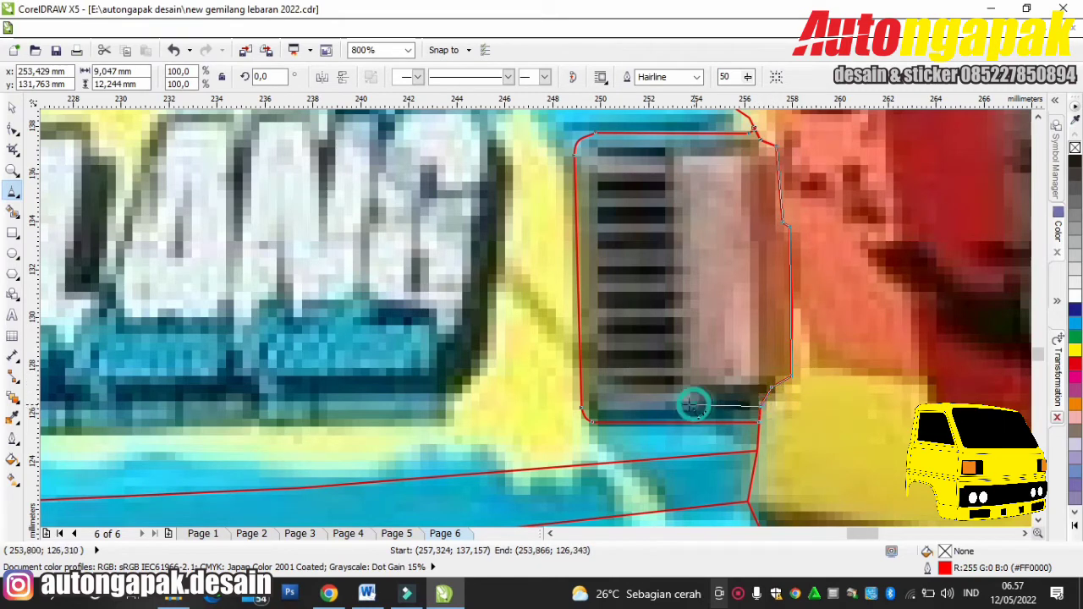
pyautogui.click(683, 147)
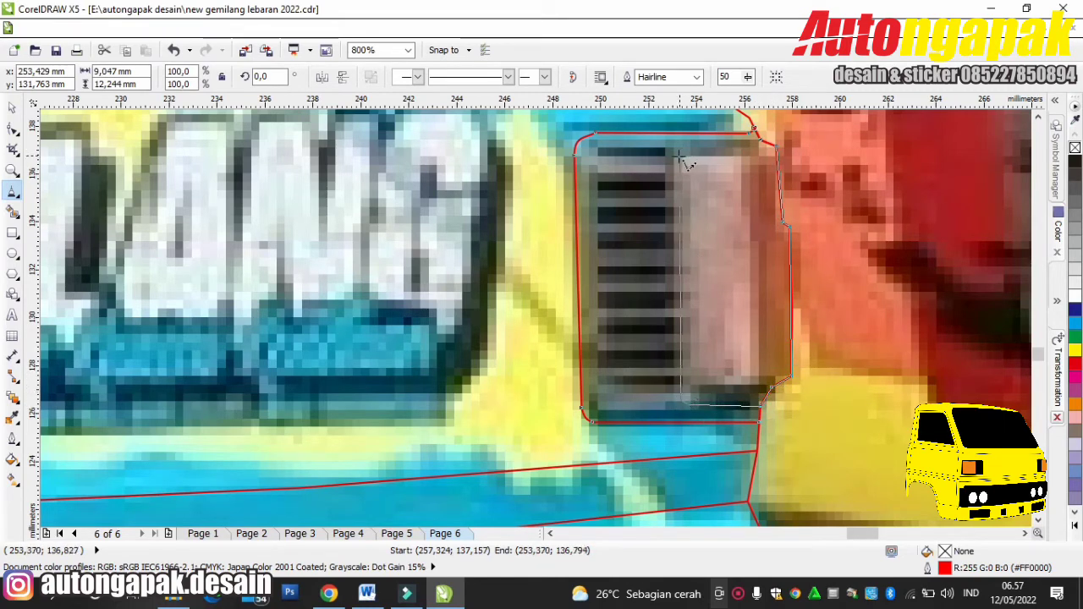
pyautogui.click(761, 138)
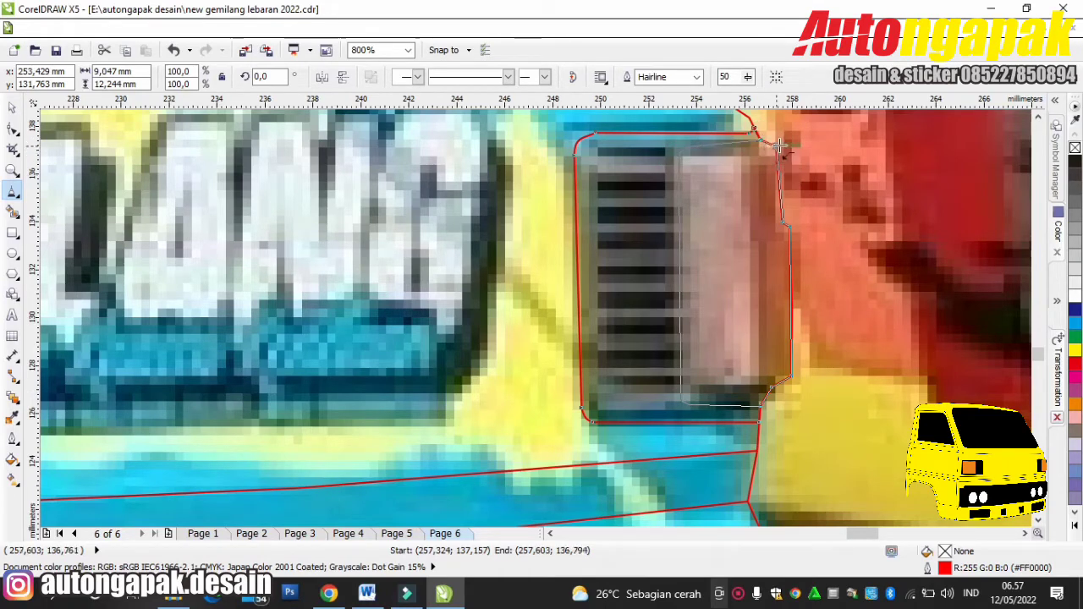
# Shift the photo aside to check both traced turn signals on the bare line drawing, and undo the shift.
pyautogui.scroll(-2, 764, 292)
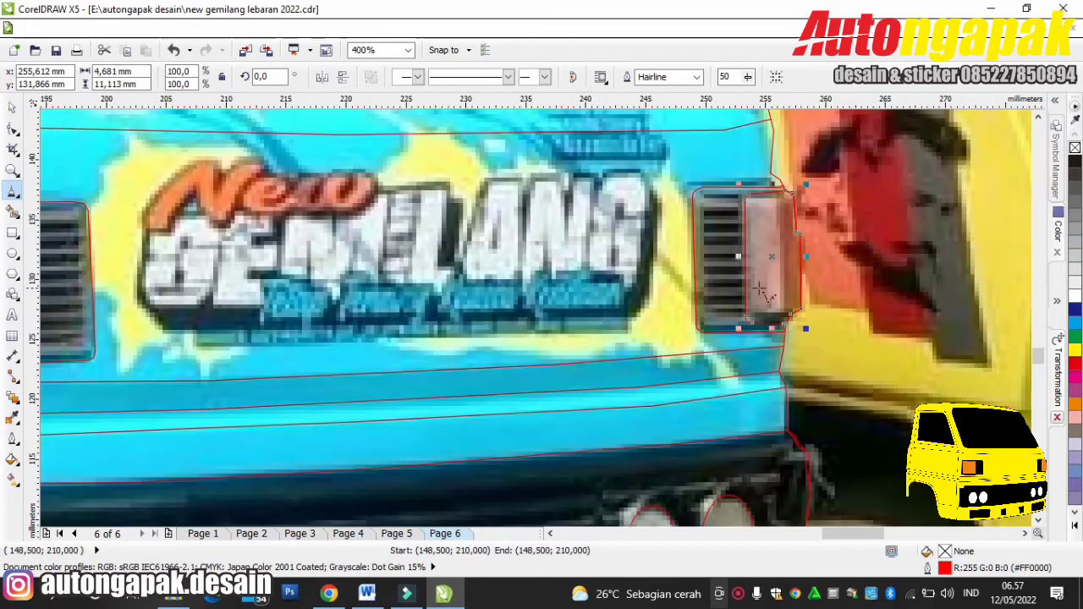
pyautogui.scroll(-6, 764, 292)
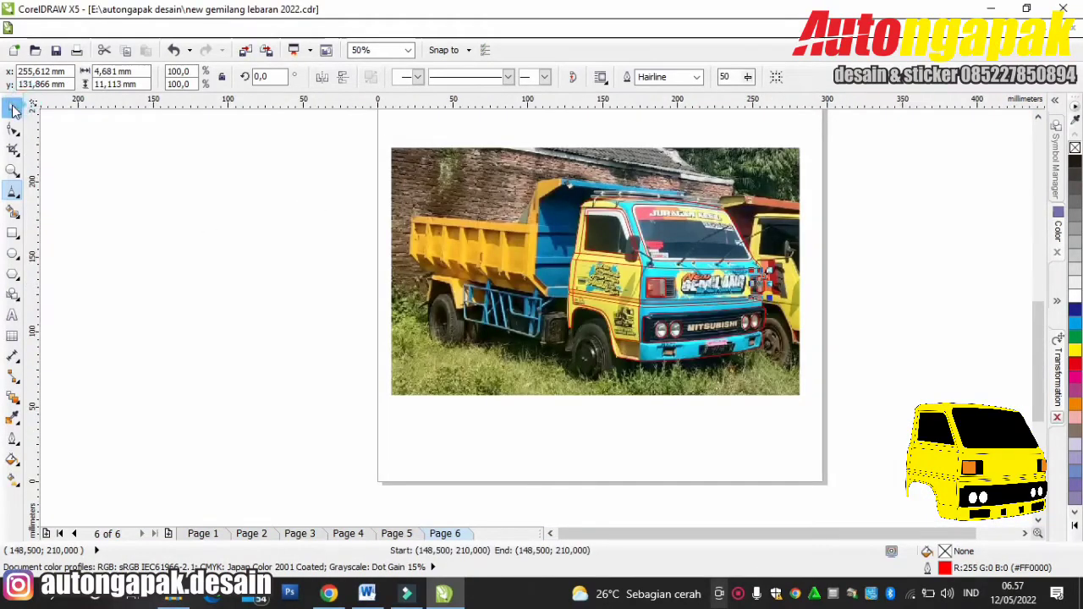
pyautogui.click(13, 110)
pyautogui.click(237, 242)
pyautogui.click(504, 188)
pyautogui.moveTo(504, 188); pyautogui.dragTo(144, 234)
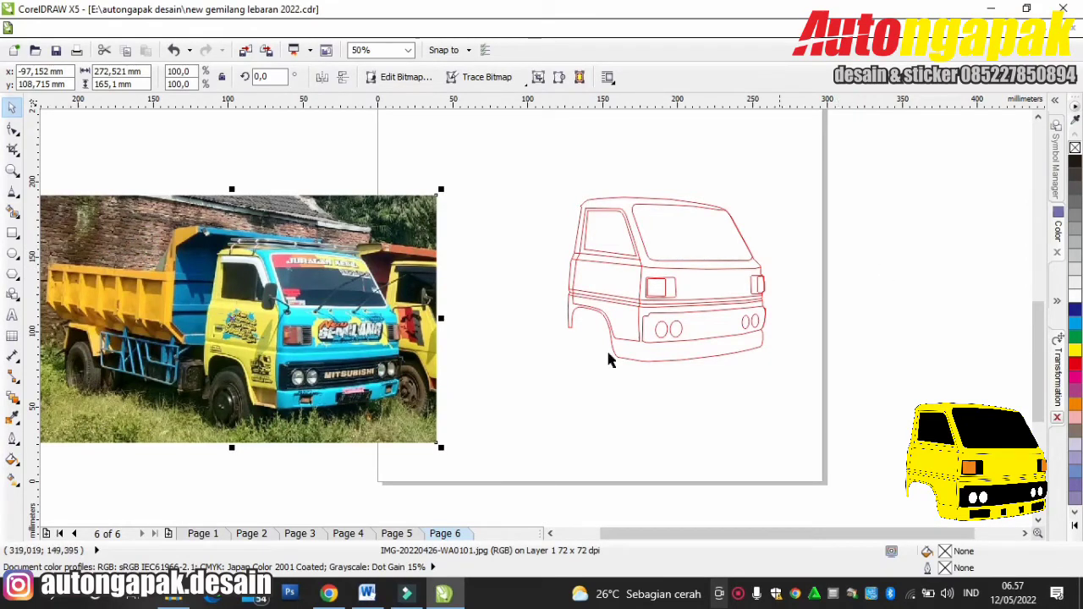
pyautogui.click(174, 50)
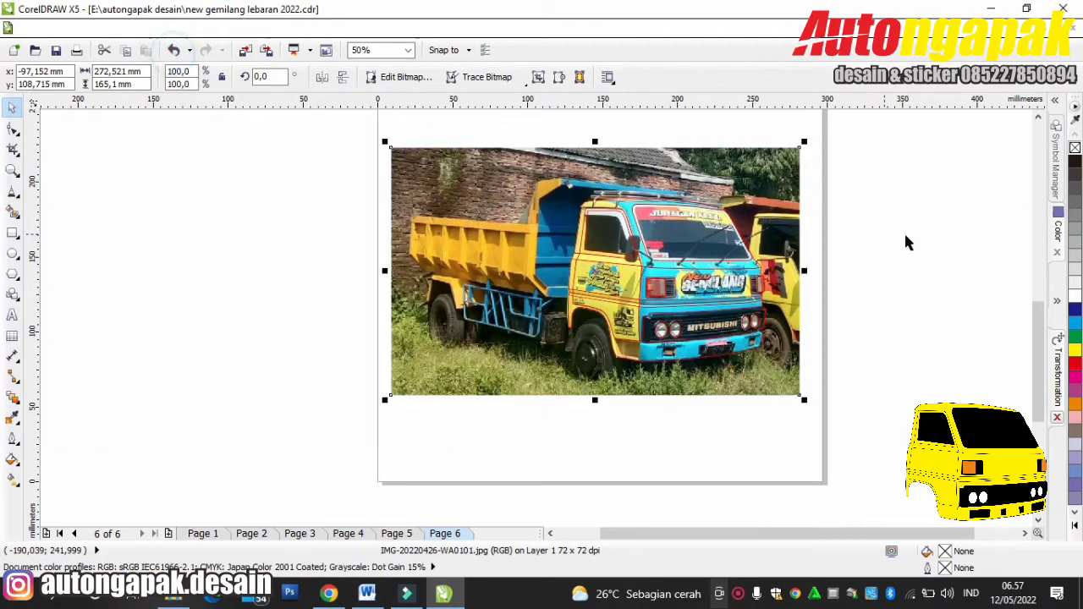
pyautogui.click(905, 190)
# Add a seventh page at the end of the document and return to page 6.
pyautogui.moveTo(968, 533); pyautogui.dragTo(1026, 533)
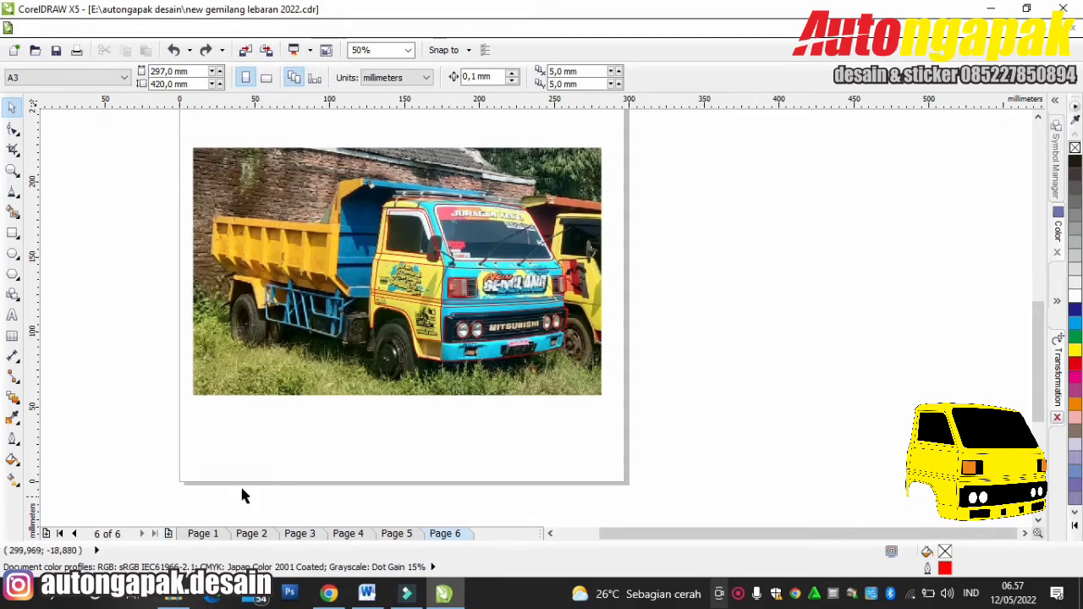
pyautogui.click(170, 535)
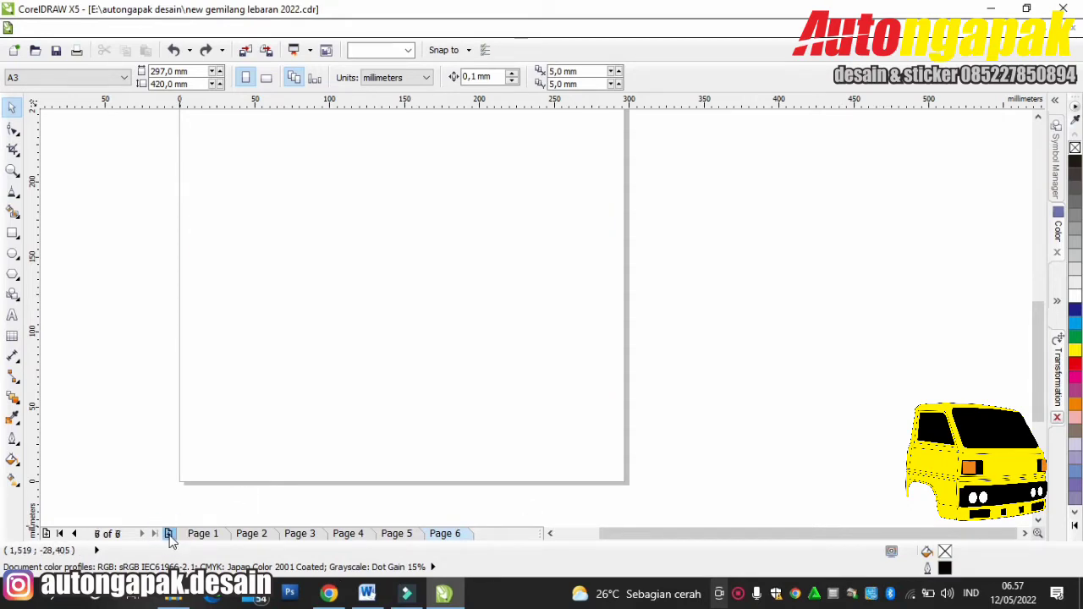
pyautogui.click(758, 269)
pyautogui.click(829, 323)
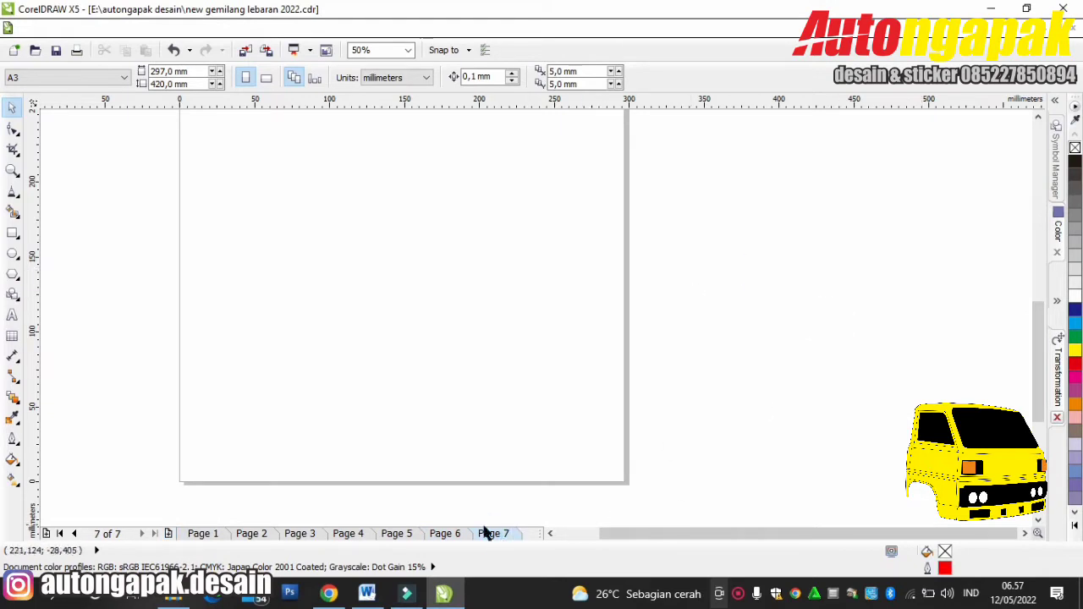
pyautogui.click(459, 534)
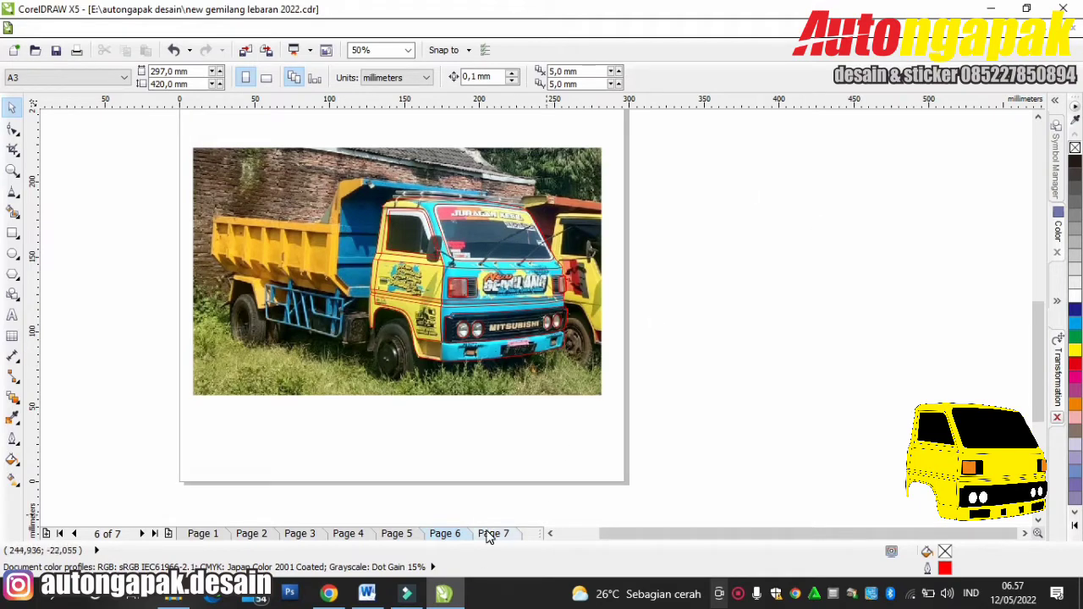
# Trace the front bumper below the grille with the Polyline tool as a closed outline about 83 by 21 mm.
pyautogui.scroll(1, 501, 355)
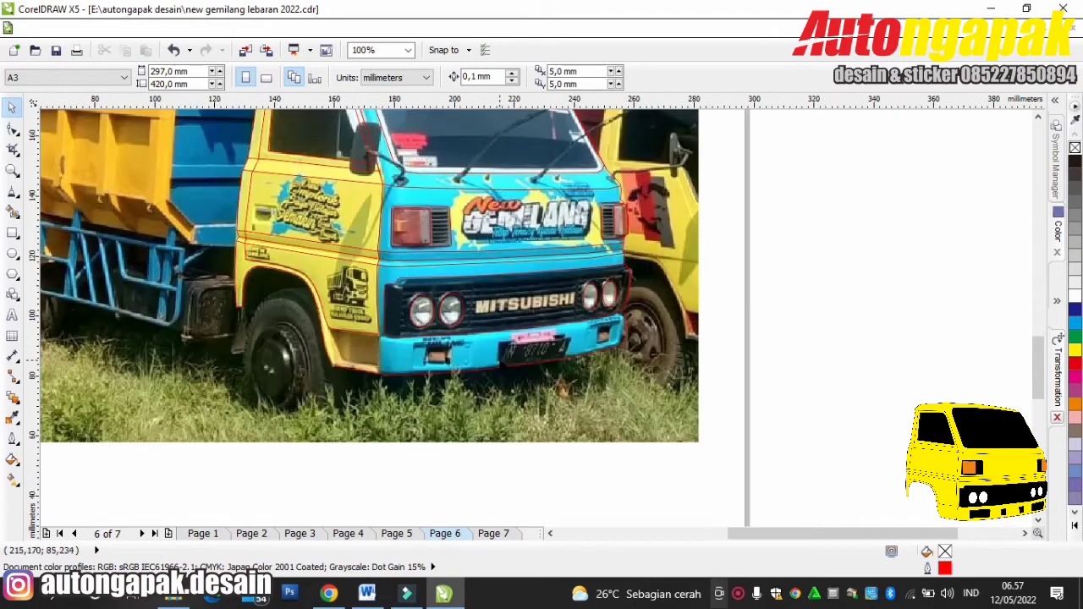
pyautogui.scroll(1, 499, 359)
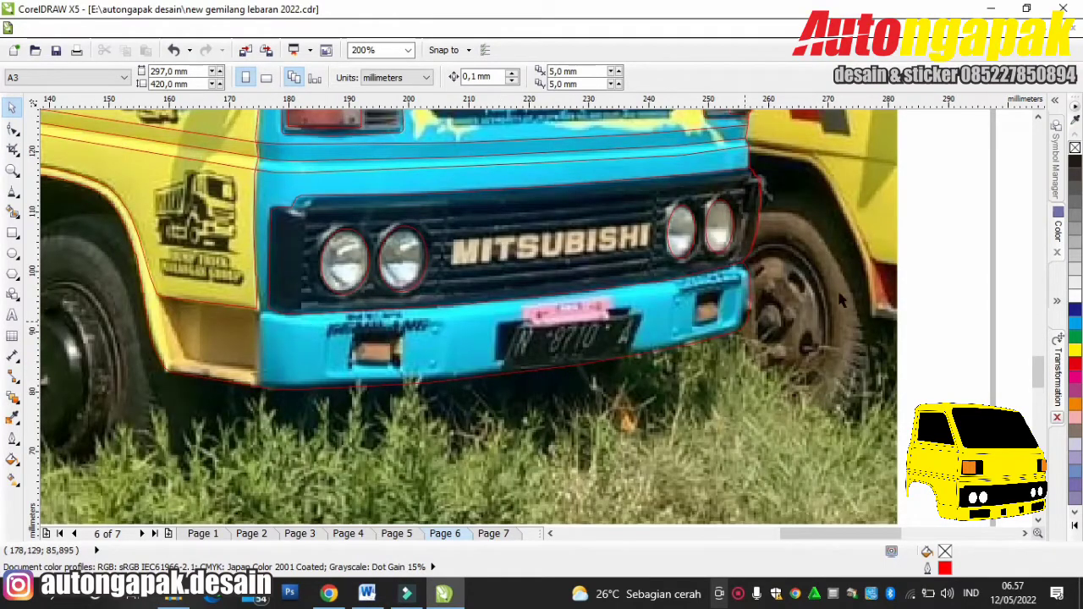
pyautogui.scroll(1, 293, 322)
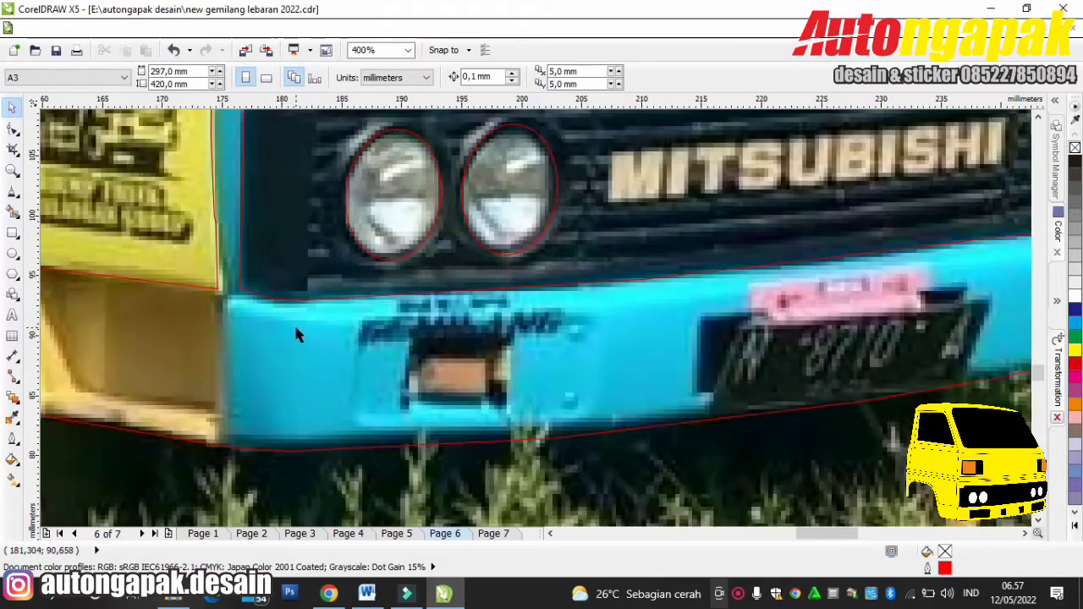
pyautogui.scroll(-1, 292, 324)
pyautogui.click(18, 189)
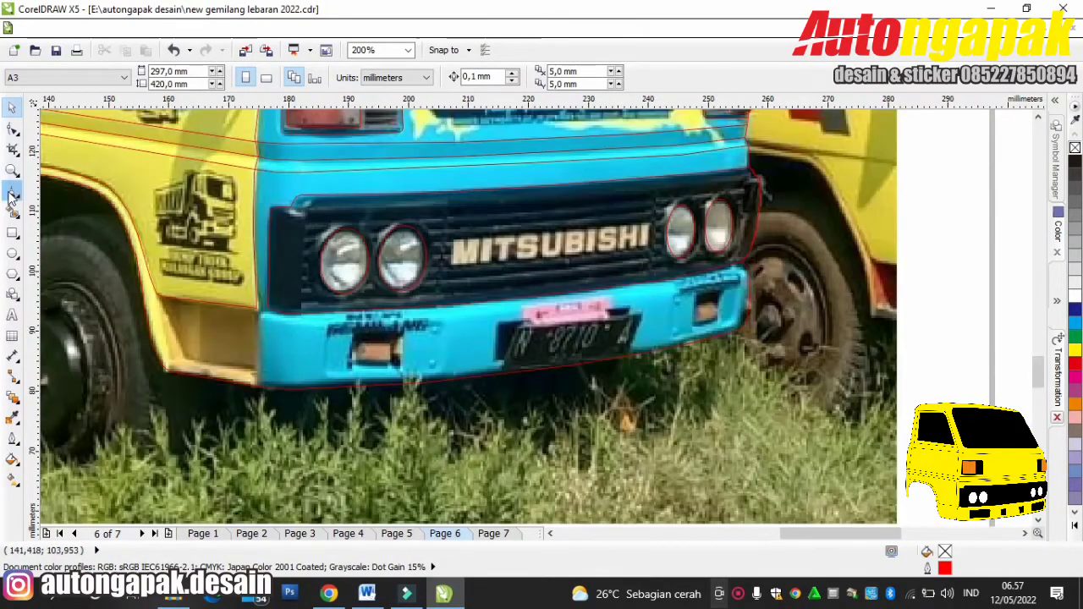
pyautogui.click(281, 311)
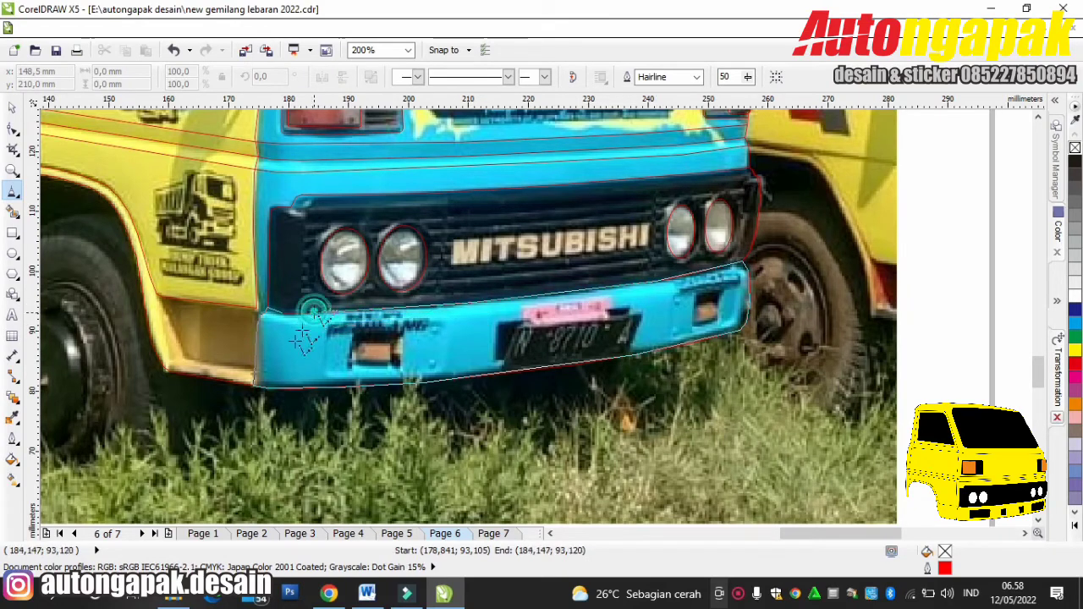
pyautogui.click(282, 312)
pyautogui.scroll(-2, 288, 320)
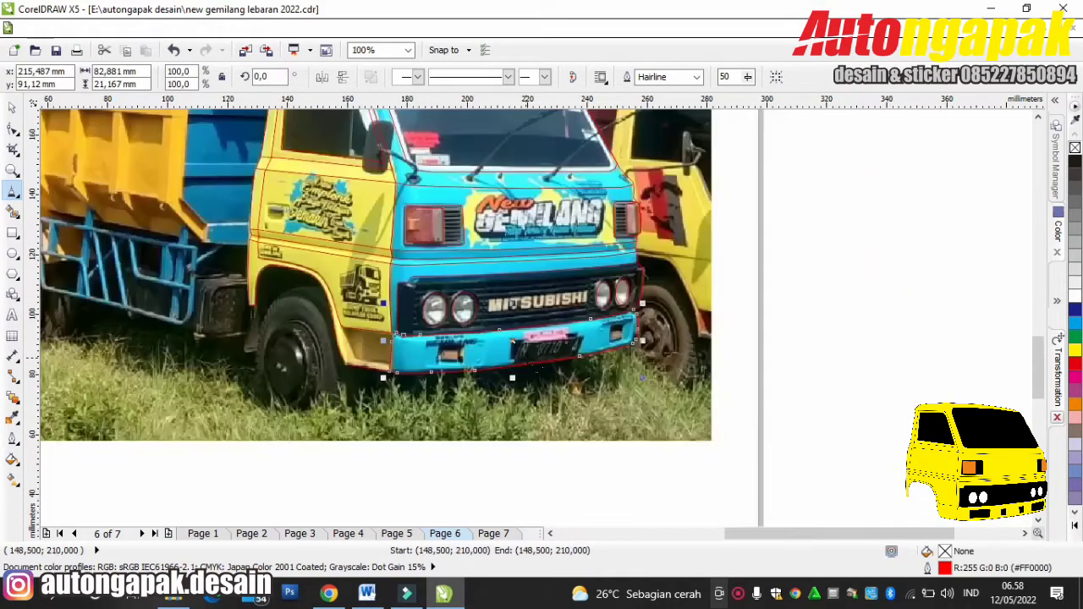
pyautogui.scroll(2, 288, 320)
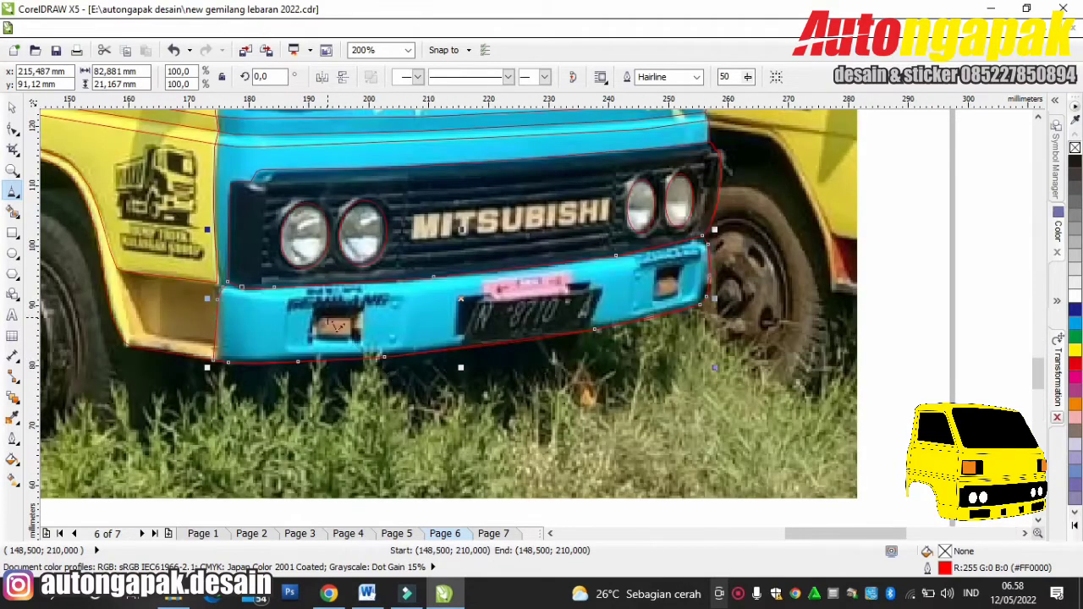
# Trace the recessed fog lamp panel at the bumper's near end as a closed rounded outline about 19 by 8 mm.
pyautogui.scroll(1, 335, 324)
pyautogui.click(253, 293)
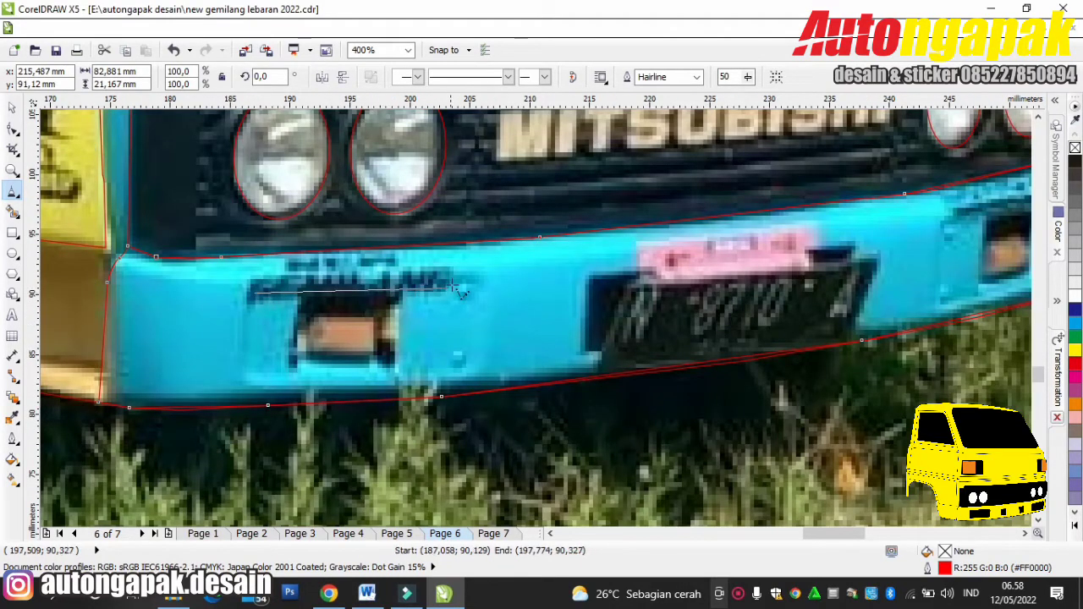
pyautogui.click(467, 282)
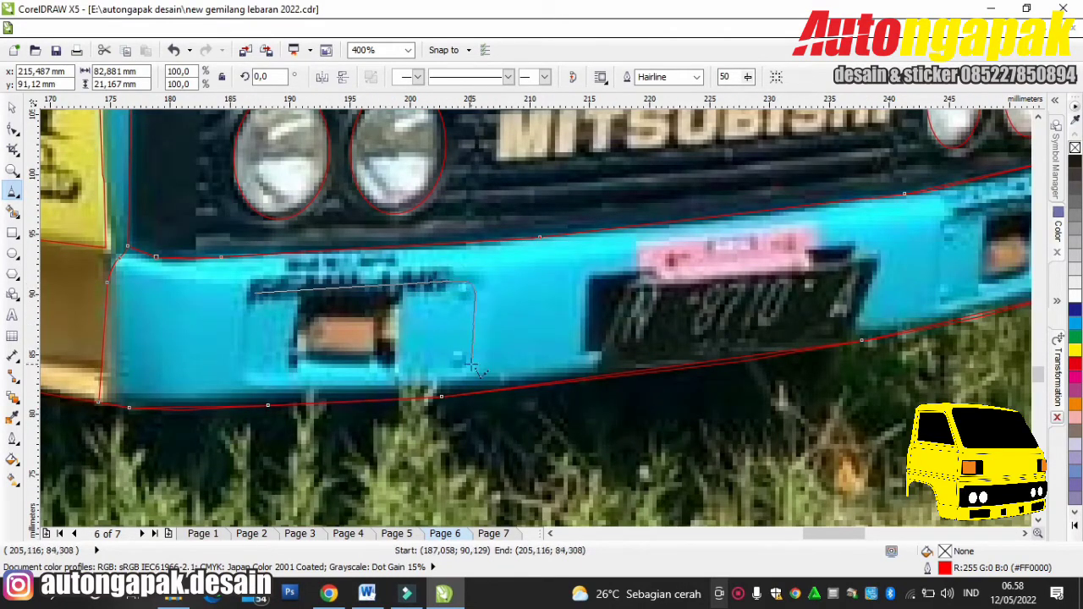
pyautogui.click(470, 365)
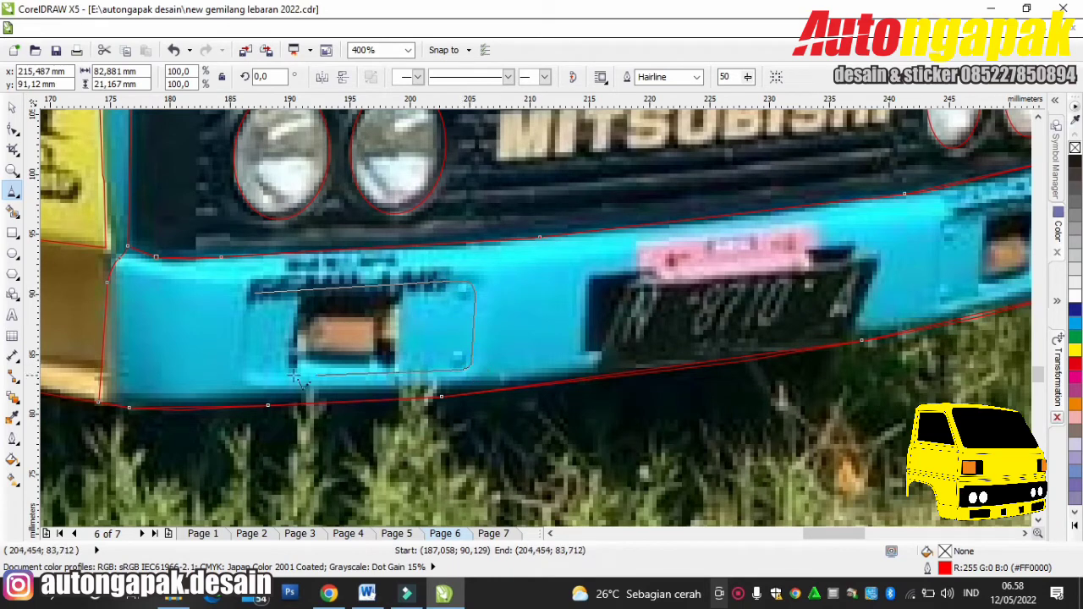
pyautogui.click(249, 380)
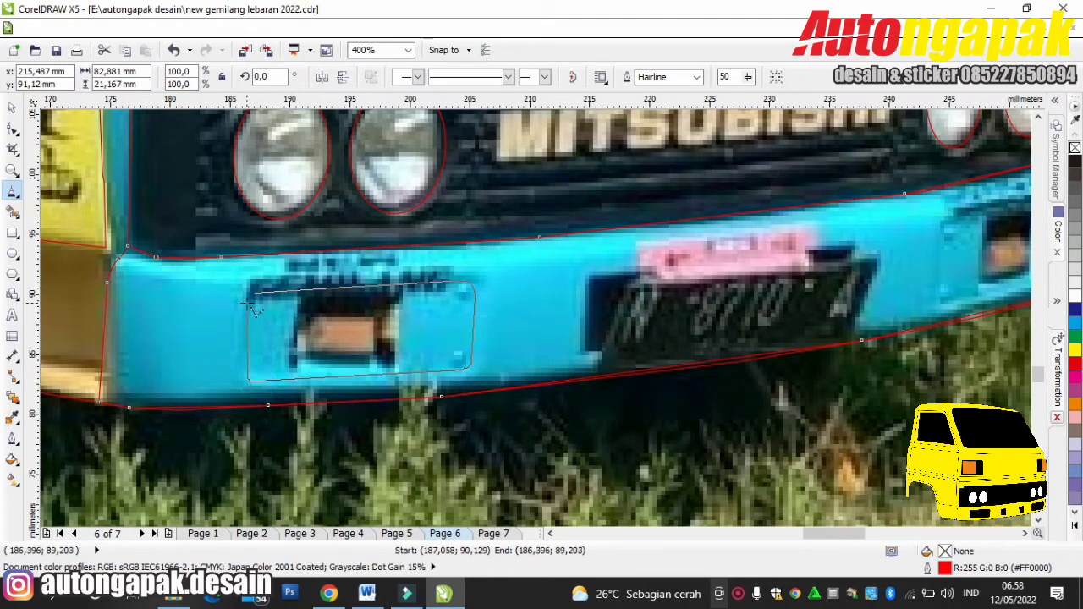
pyautogui.click(255, 293)
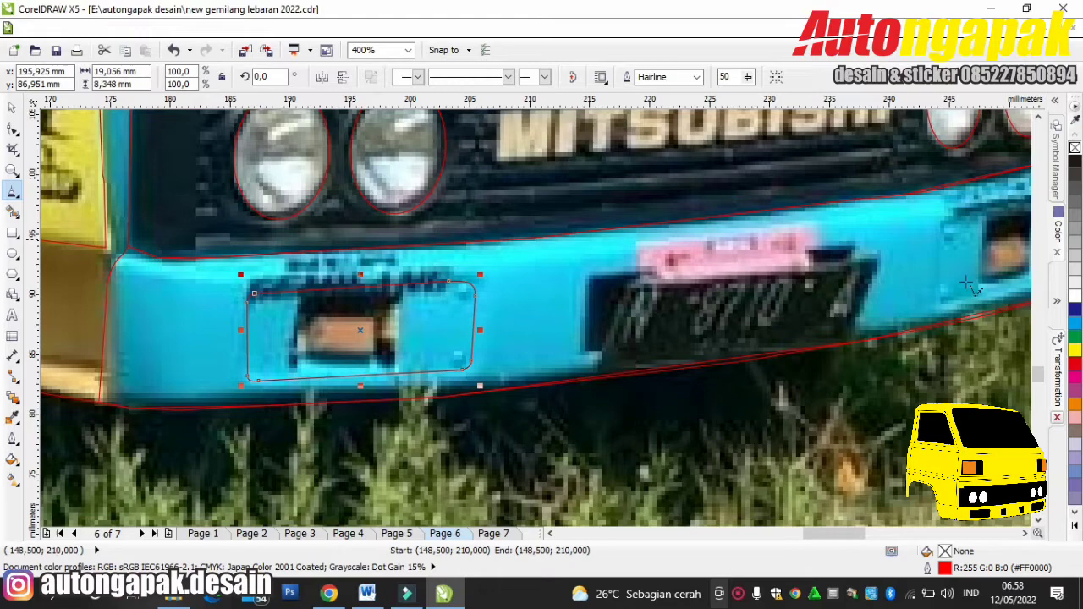
# Trace the matching fog lamp panel at the bumper's far end as a closed outline about 11 by 9 mm.
pyautogui.click(1025, 533)
pyautogui.click(748, 224)
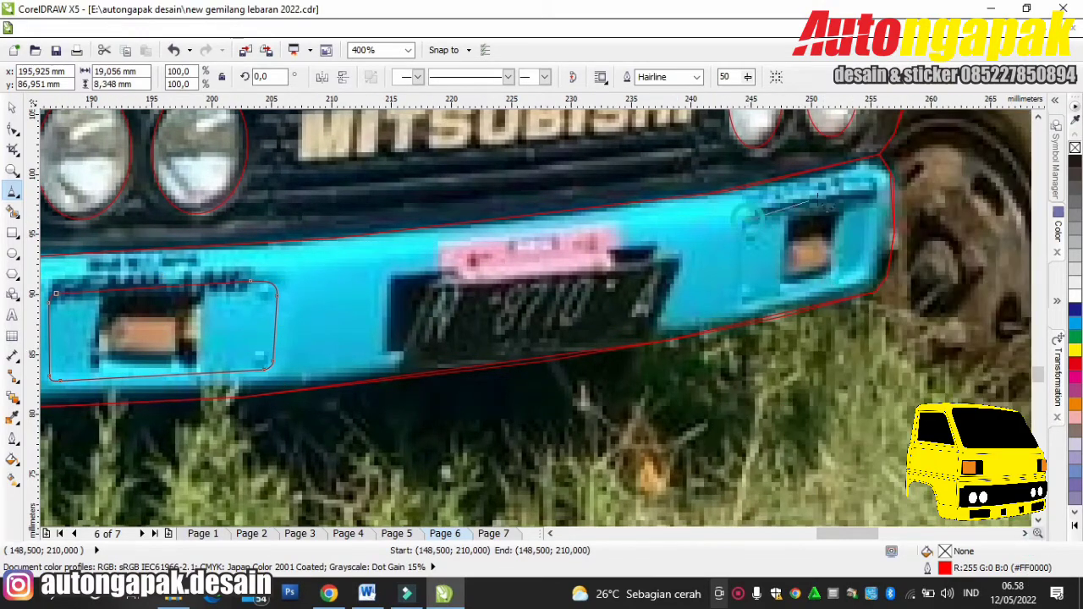
pyautogui.click(870, 283)
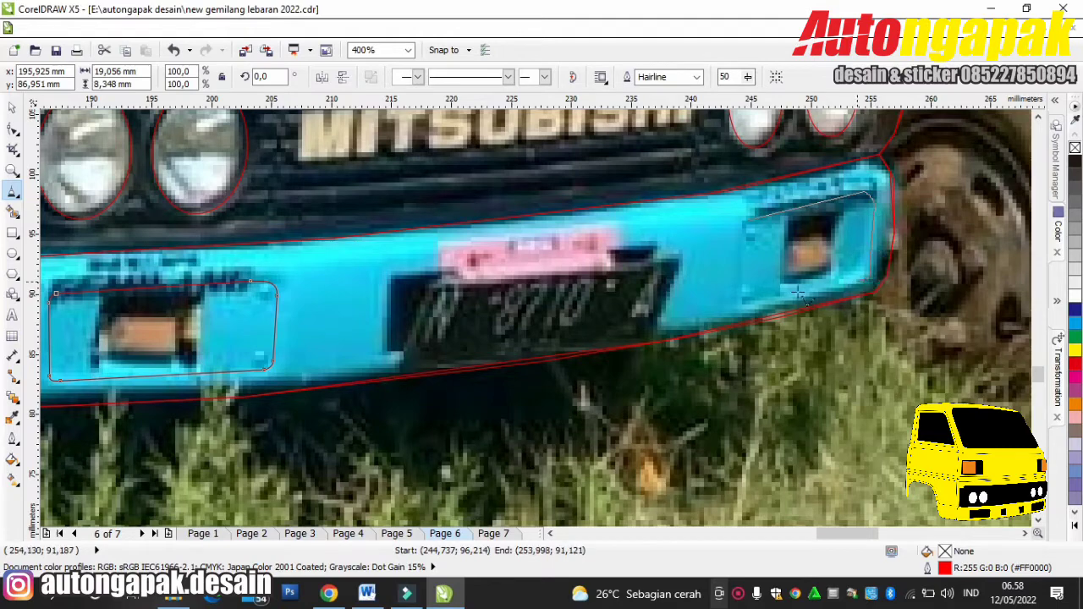
pyautogui.click(739, 300)
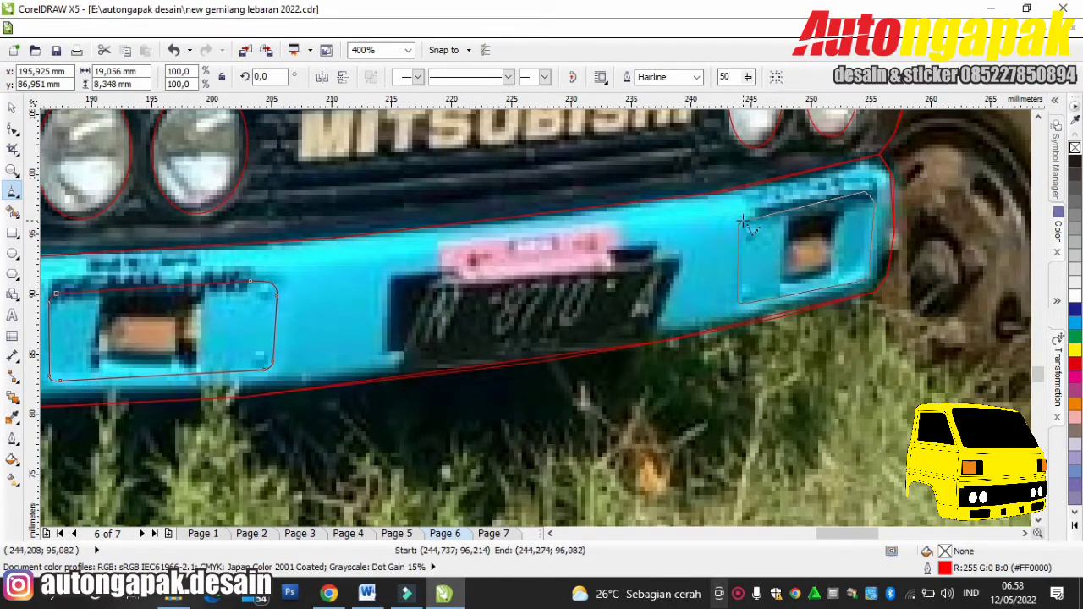
# Trace a closed four-sided outline about 4 by 6 mm over the near end of the licence plate on the bumper.
pyautogui.scroll(-1, 745, 222)
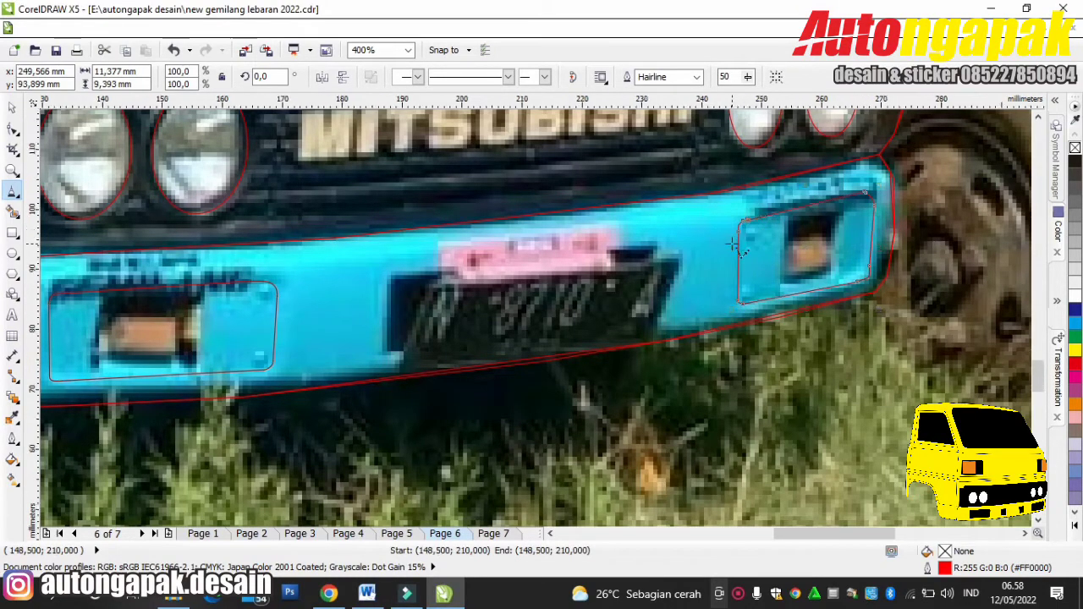
pyautogui.scroll(-1, 726, 272)
pyautogui.scroll(1, 726, 272)
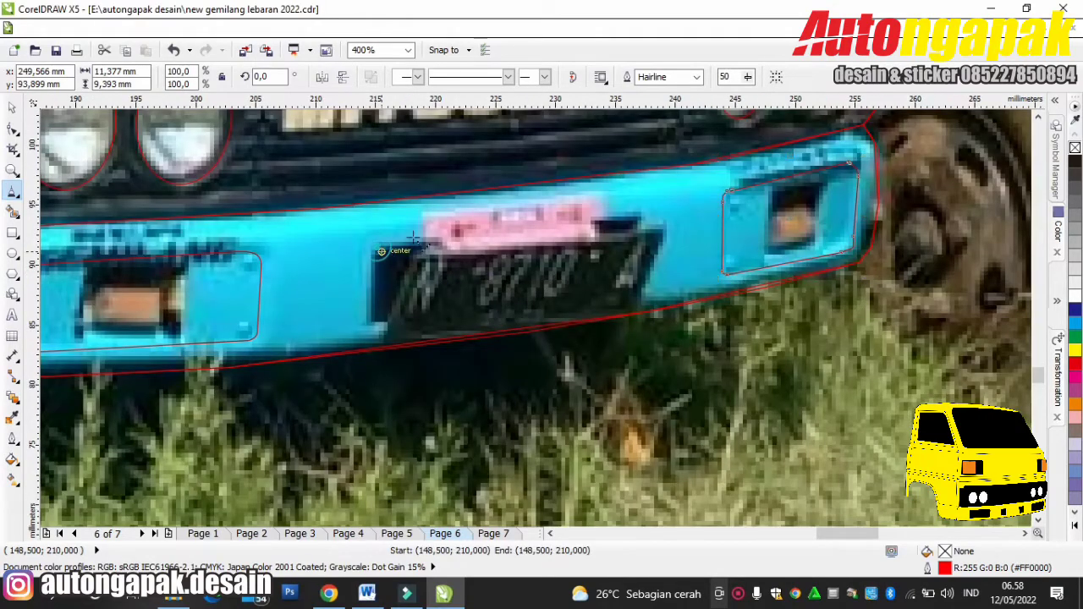
pyautogui.click(380, 250)
pyautogui.click(434, 314)
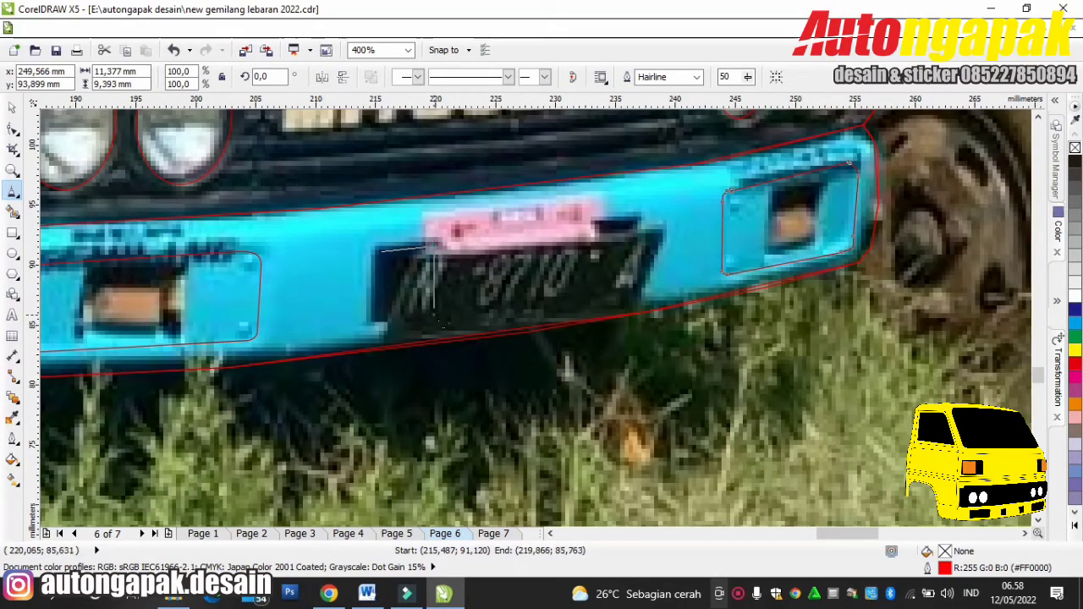
pyautogui.click(382, 319)
pyautogui.click(380, 251)
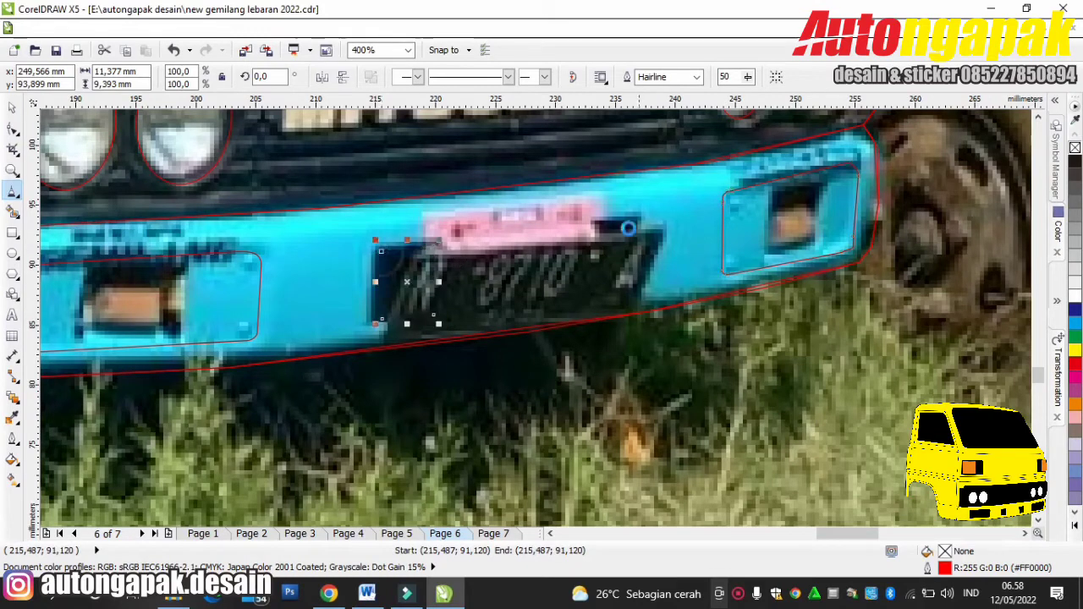
# Trace a closed four-sided outline about 5 by 6.5 mm over the plate's far end and shift its upper inner corner node slightly inward.
pyautogui.click(627, 222)
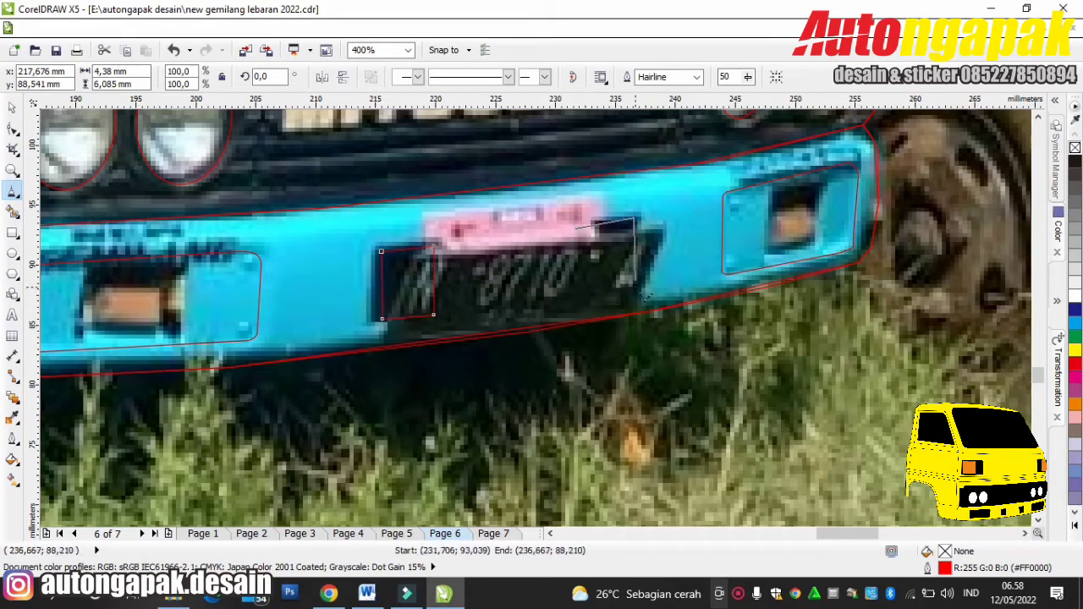
pyautogui.click(633, 285)
pyautogui.click(588, 295)
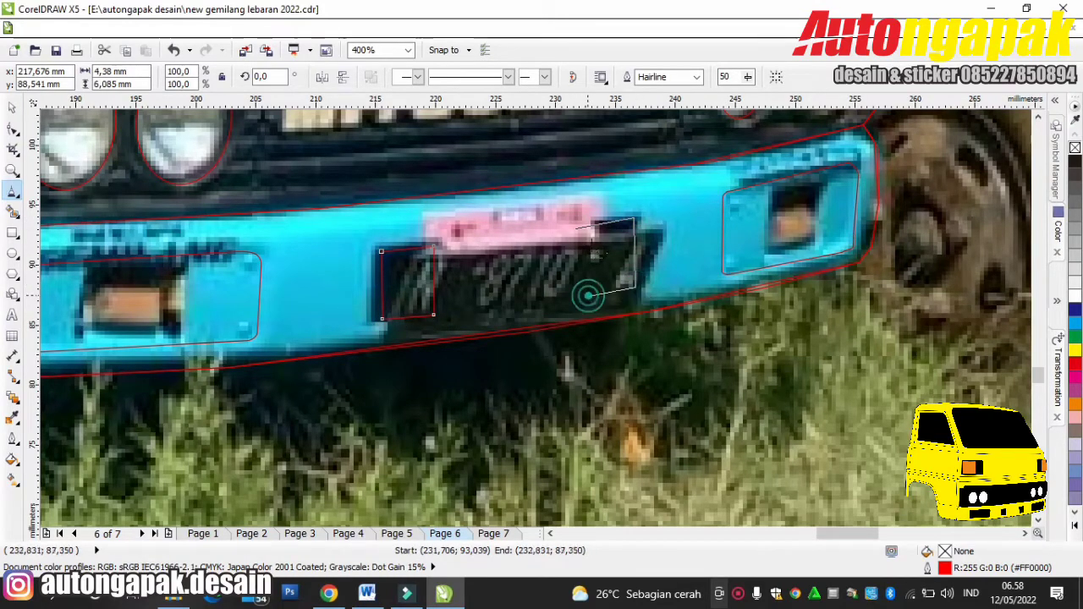
pyautogui.click(575, 228)
pyautogui.click(627, 223)
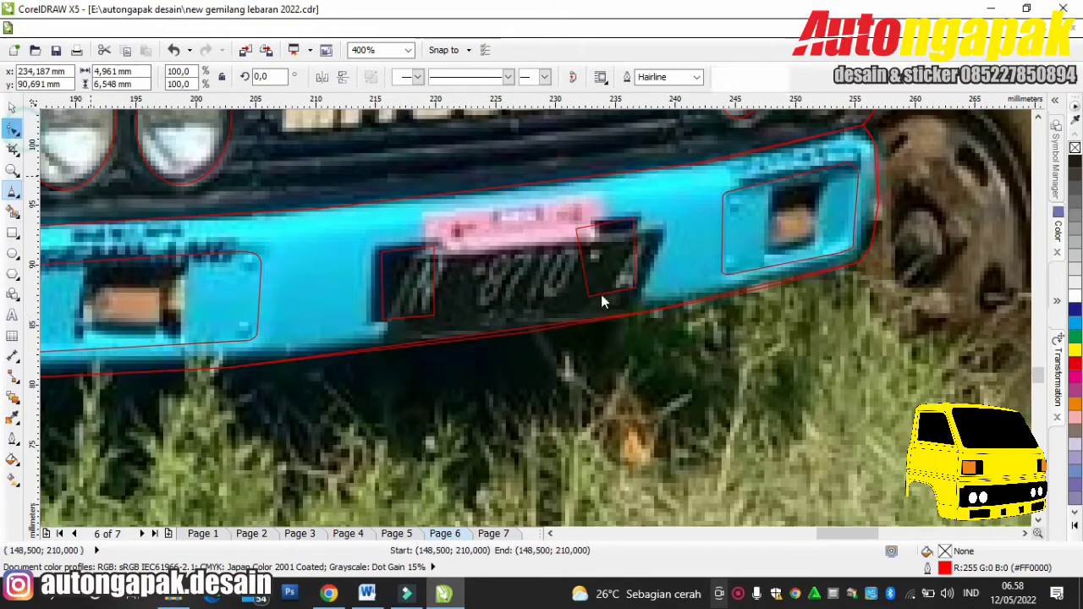
pyautogui.click(12, 128)
pyautogui.moveTo(582, 230); pyautogui.dragTo(587, 235)
# Select all the traced cab outlines without the photo and place a copy on the empty area beside the page.
pyautogui.scroll(-6, 588, 235)
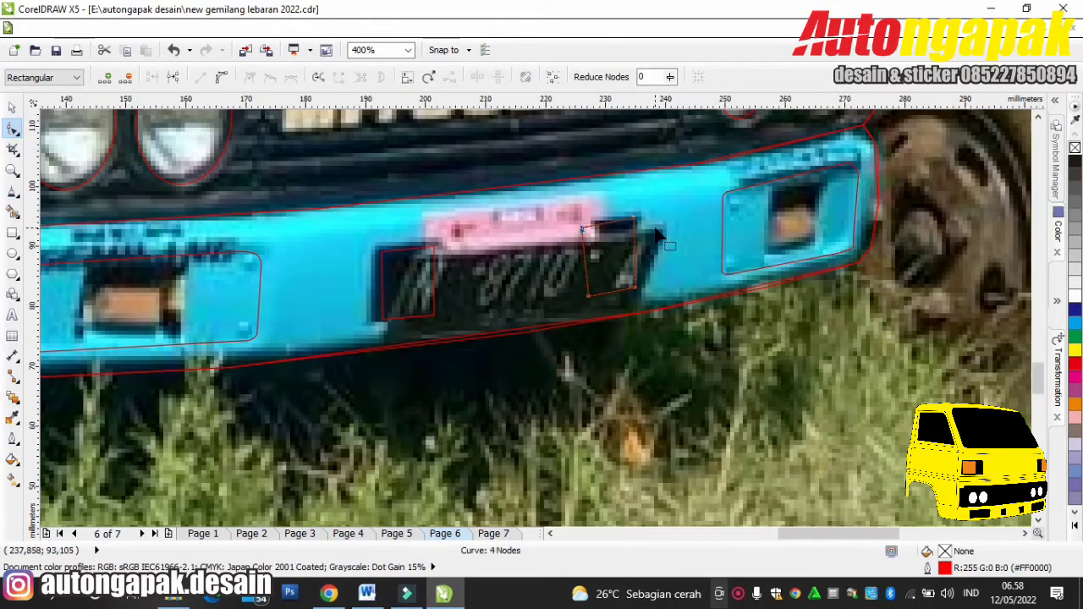
pyautogui.click(1040, 135)
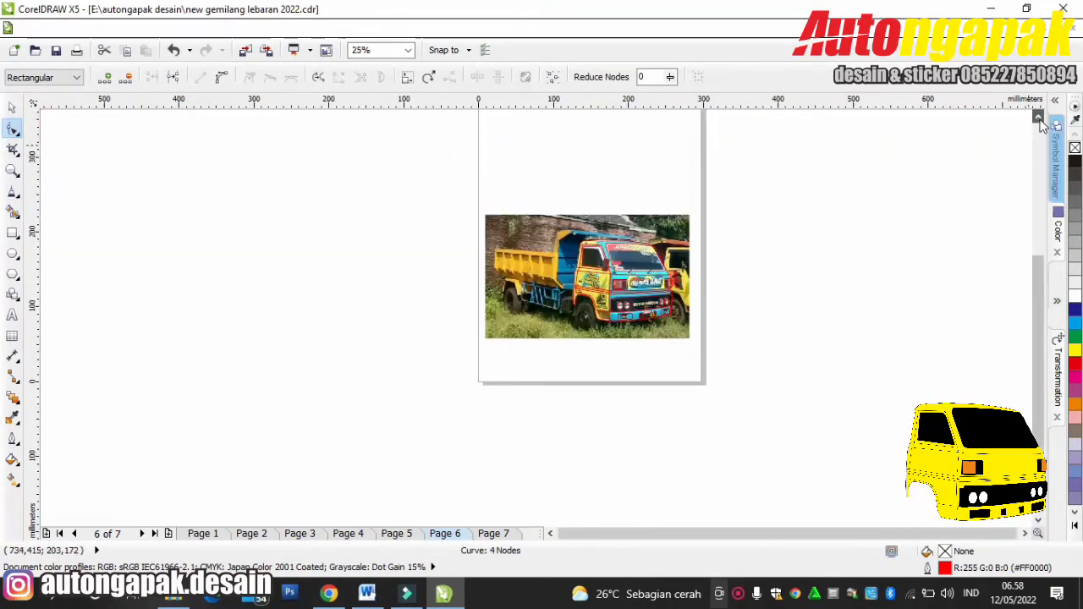
pyautogui.click(12, 108)
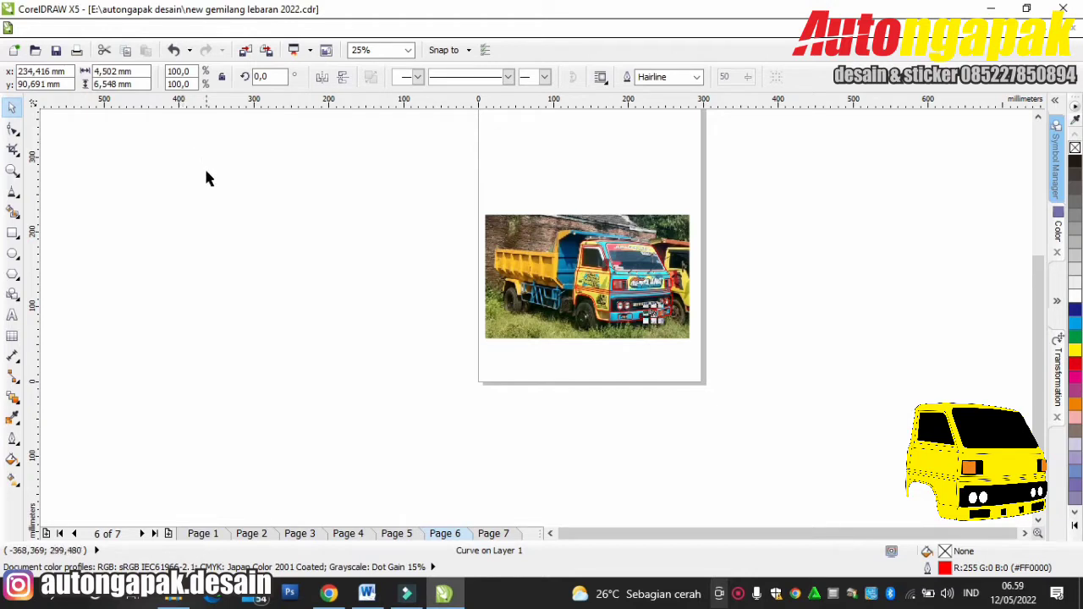
pyautogui.click(798, 245)
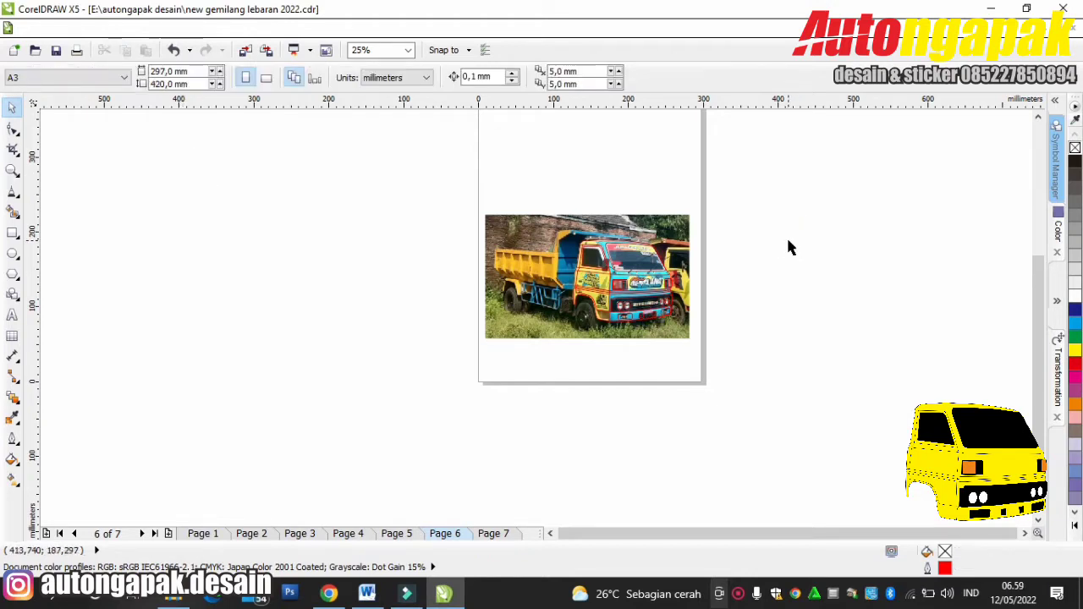
pyautogui.scroll(1, 786, 241)
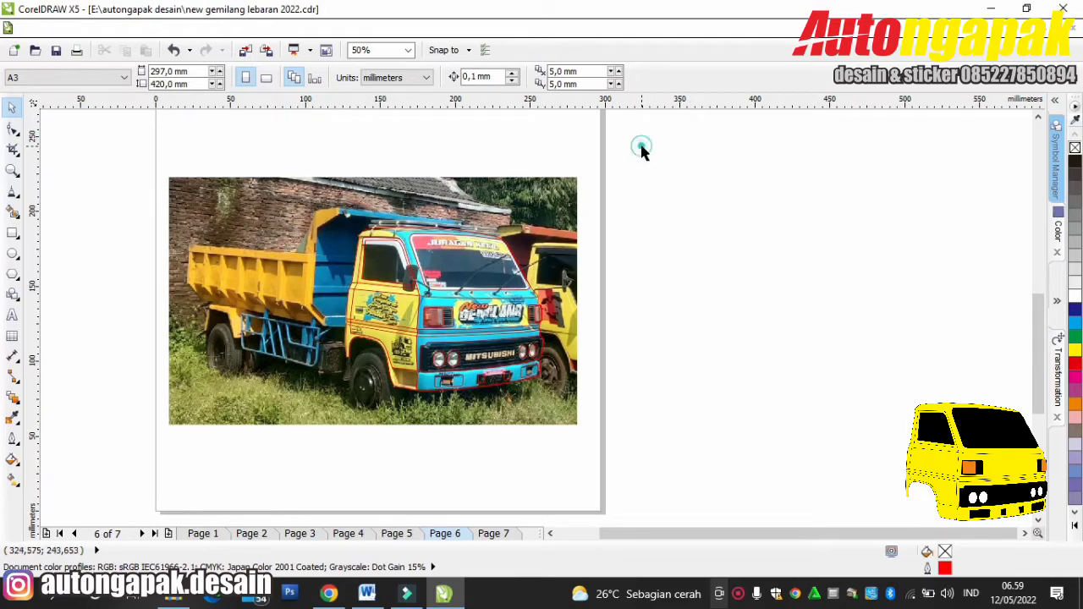
pyautogui.moveTo(642, 145); pyautogui.dragTo(302, 457)
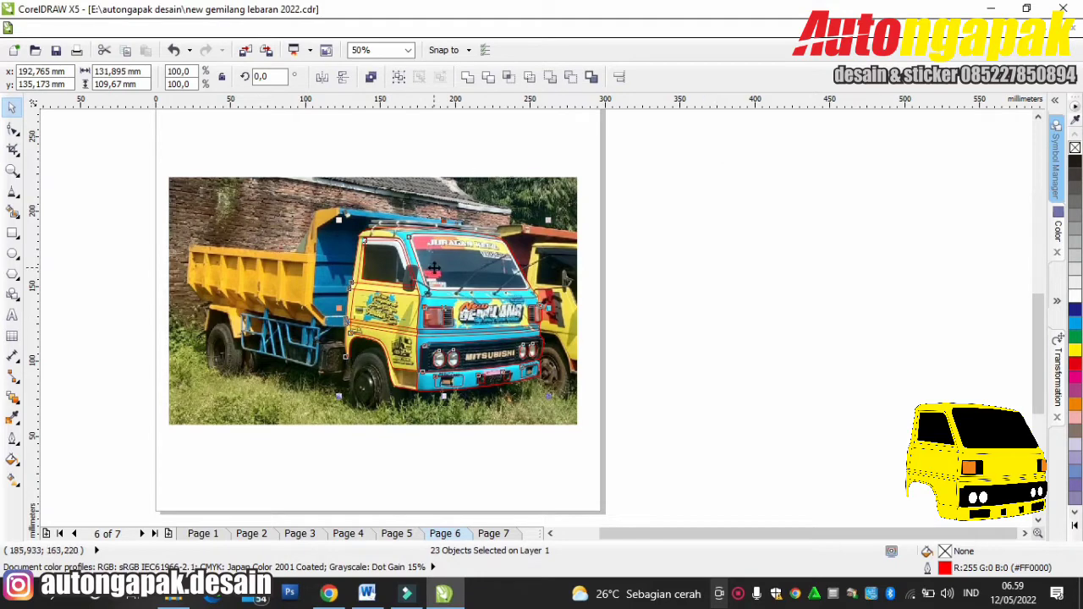
pyautogui.scroll(2, 443, 294)
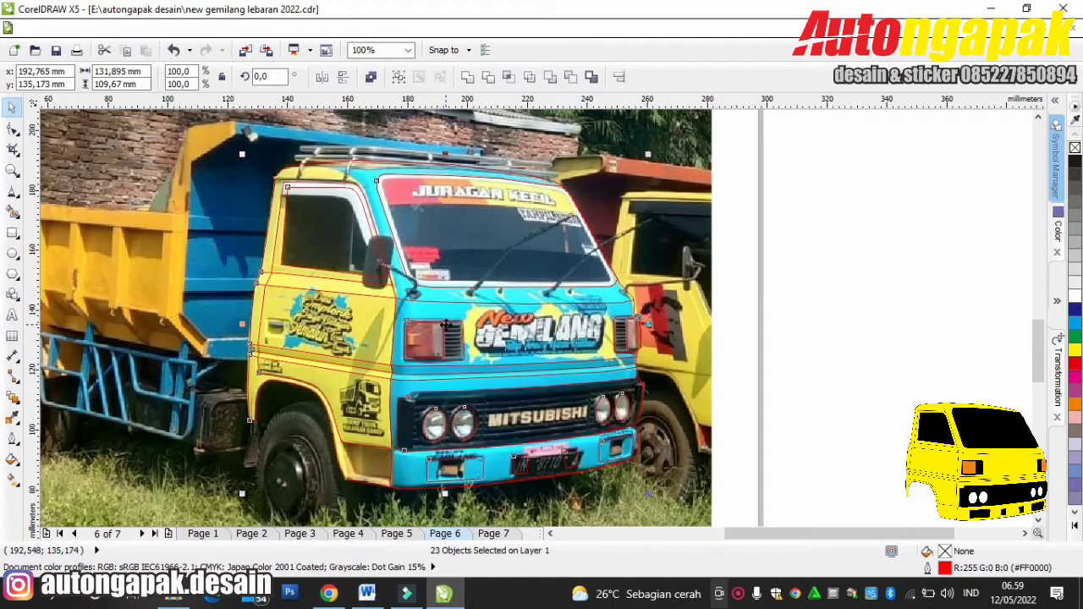
pyautogui.moveTo(446, 326); pyautogui.dragTo(974, 340)
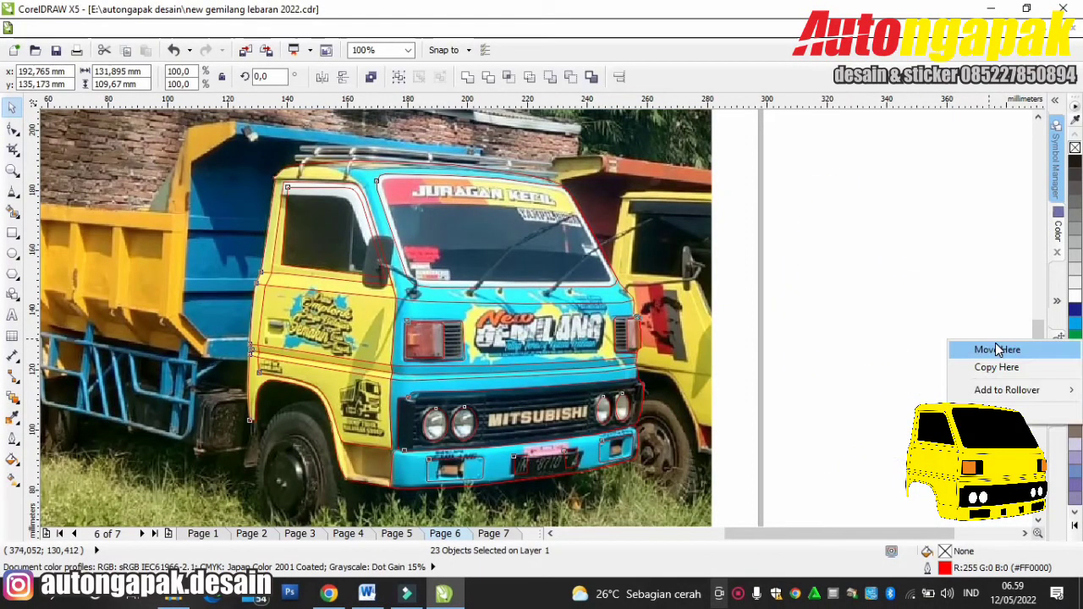
pyautogui.click(999, 367)
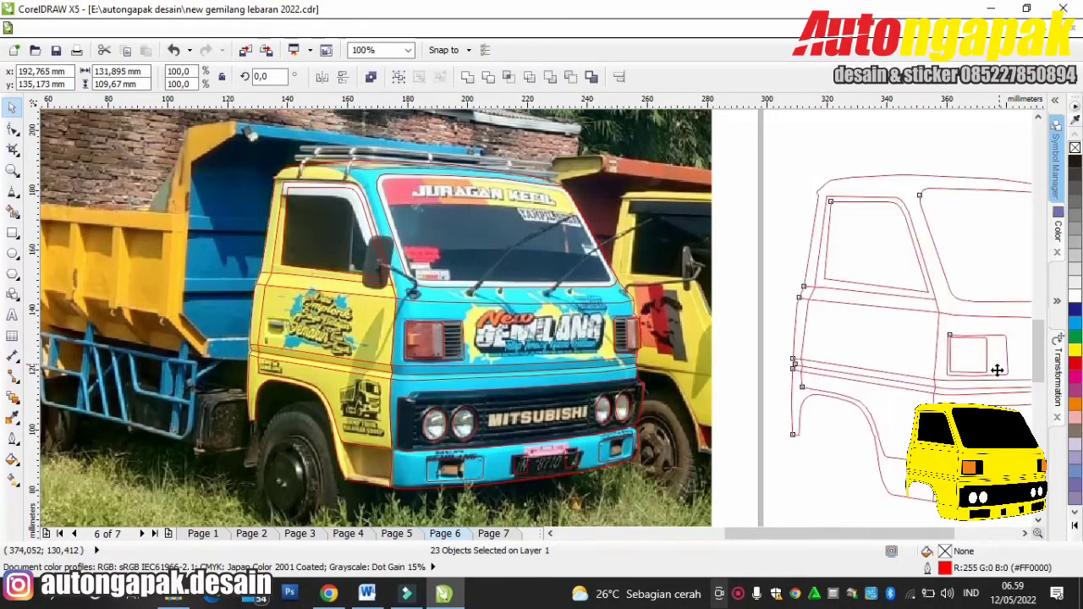
pyautogui.click(782, 467)
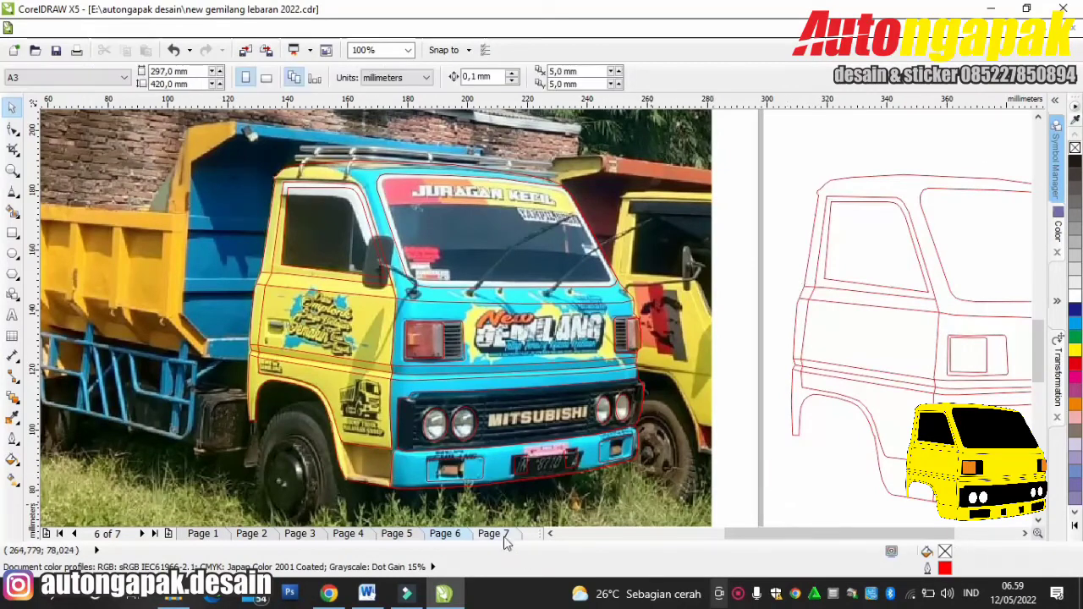
# Switch to page 7 and move the copied cab line drawing from the pasteboard onto the page.
pyautogui.click(503, 534)
pyautogui.scroll(-2, 621, 457)
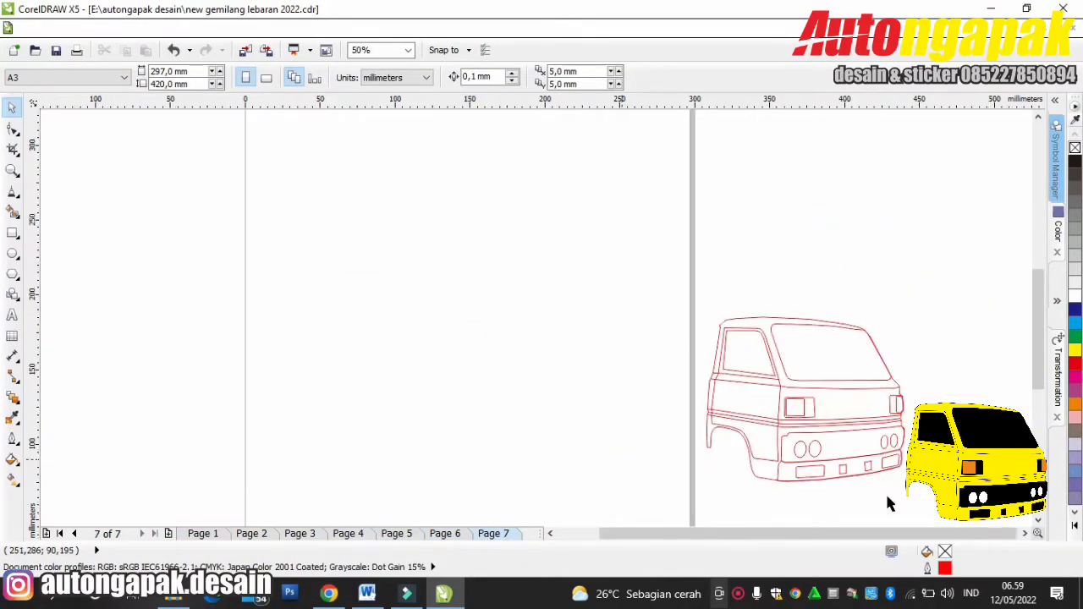
pyautogui.scroll(-3, 643, 503)
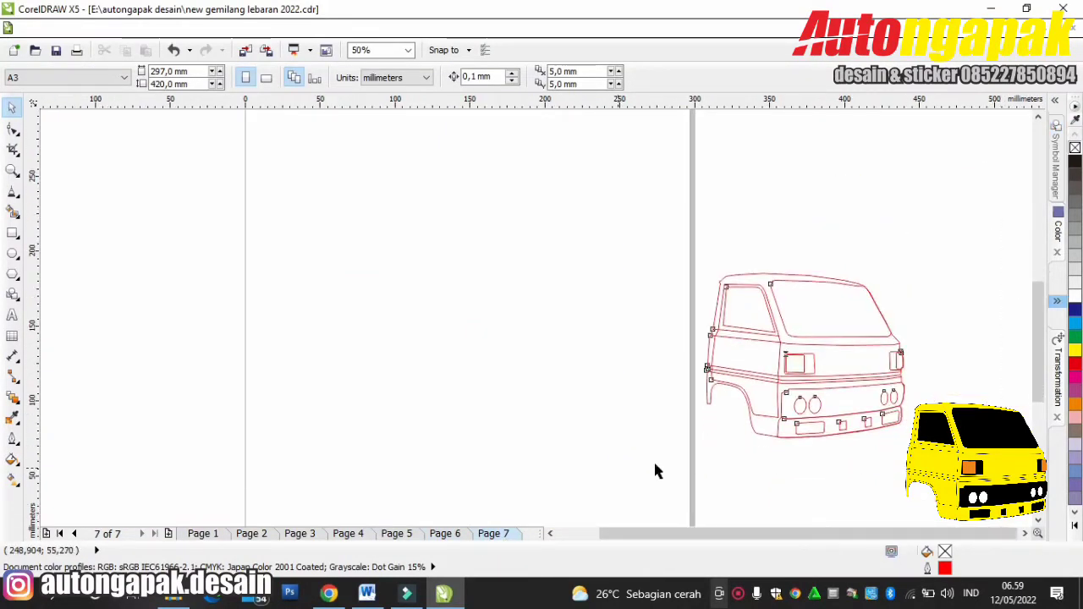
pyautogui.click(810, 324)
pyautogui.moveTo(809, 325); pyautogui.dragTo(449, 306)
pyautogui.click(592, 273)
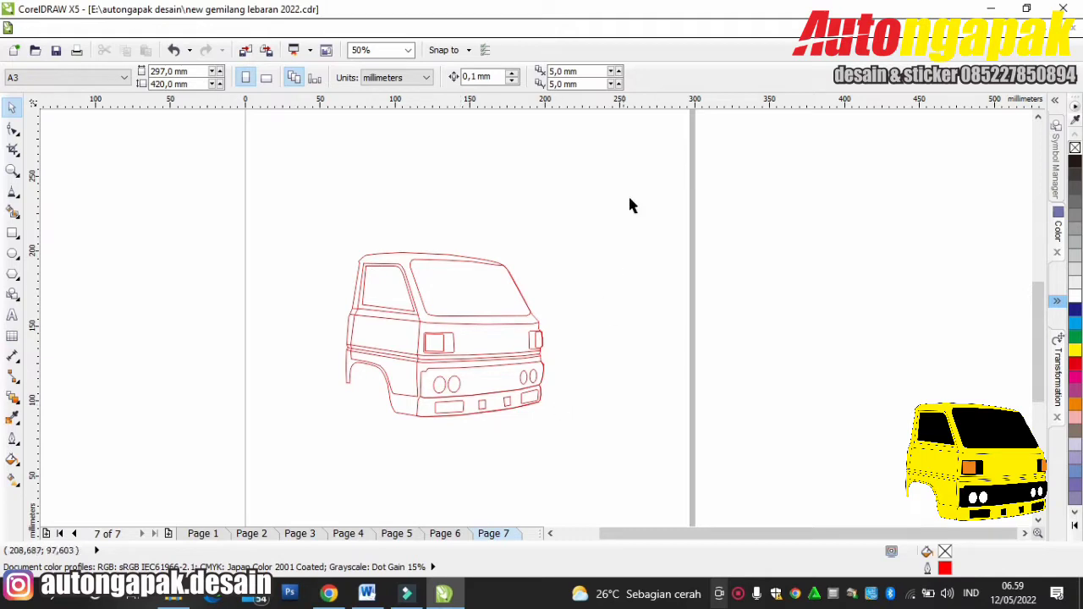
# Set the outline of all cab shapes on page 7 to black with a width of 0.2 mm.
pyautogui.moveTo(632, 177)
pyautogui.mouseDown()
pyautogui.moveTo(603, 380)
pyautogui.moveTo(524, 415)
pyautogui.moveTo(211, 461)
pyautogui.mouseUp()
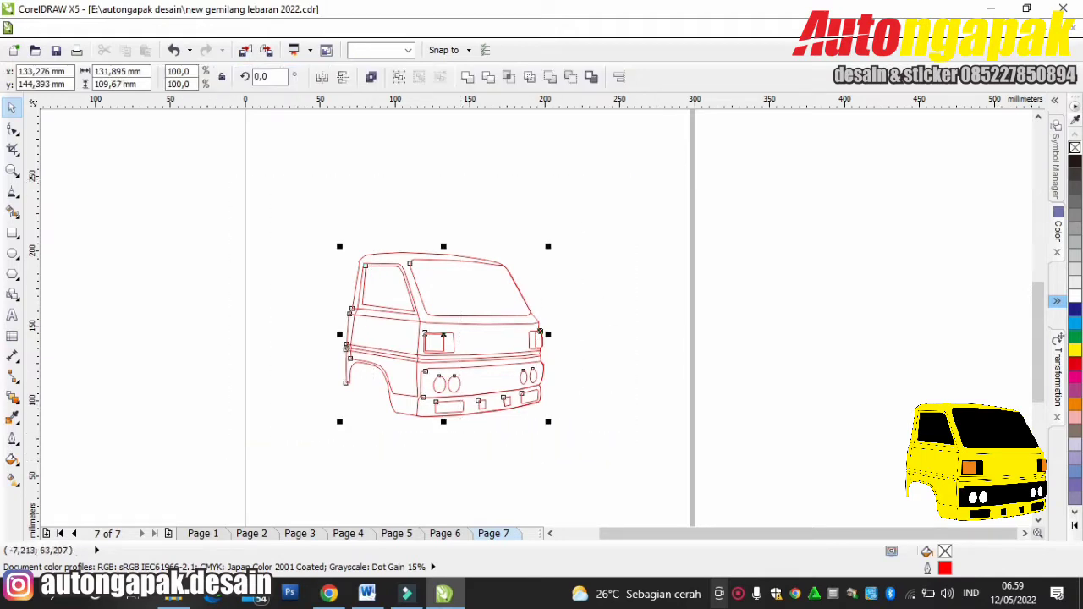
pyautogui.doubleClick(946, 569)
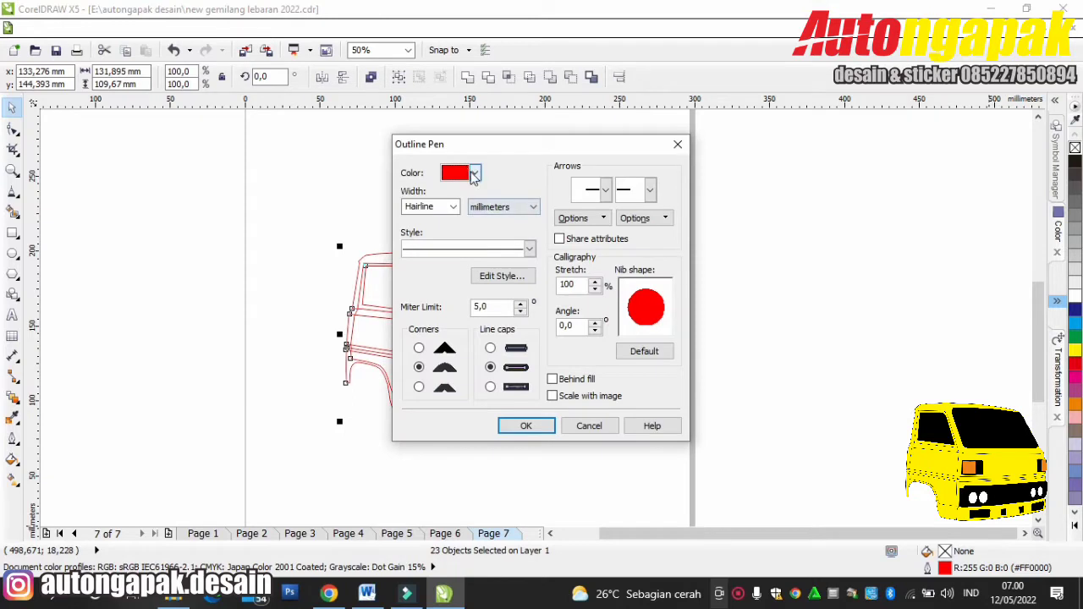
pyautogui.click(475, 172)
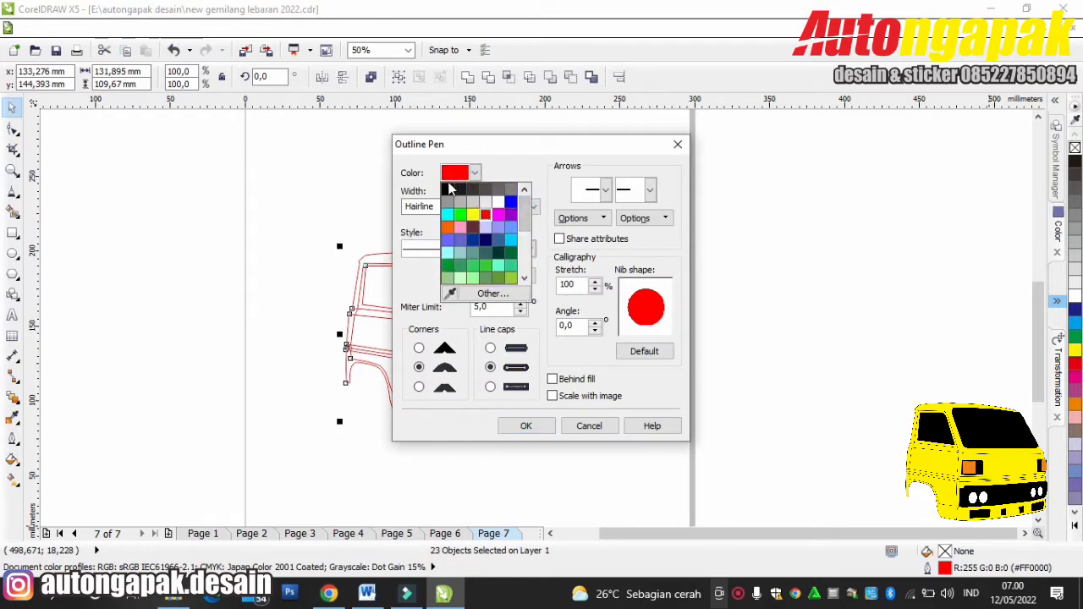
pyautogui.click(448, 188)
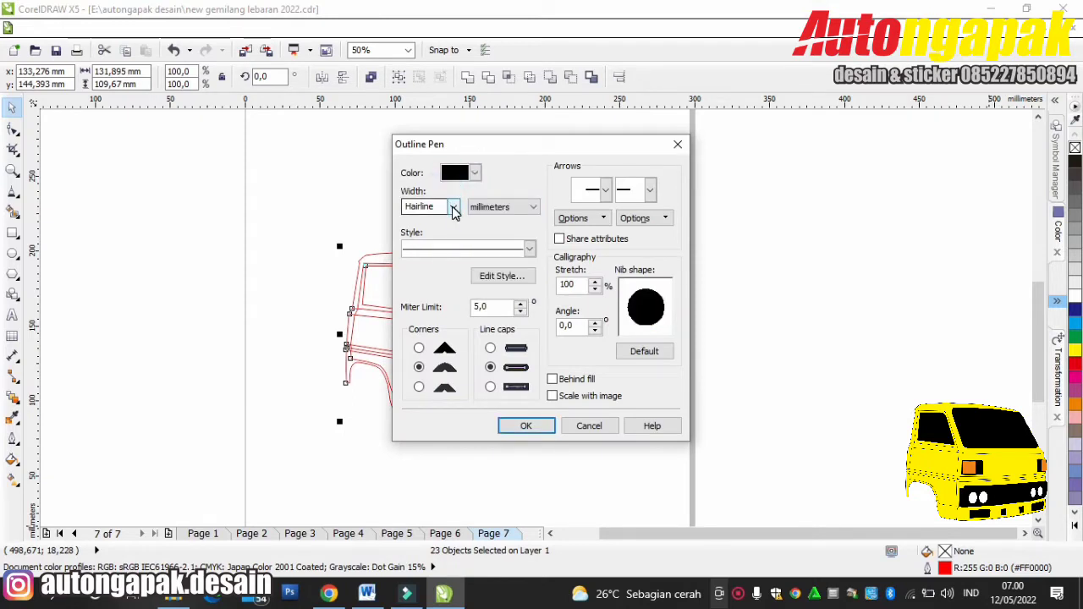
pyautogui.click(453, 207)
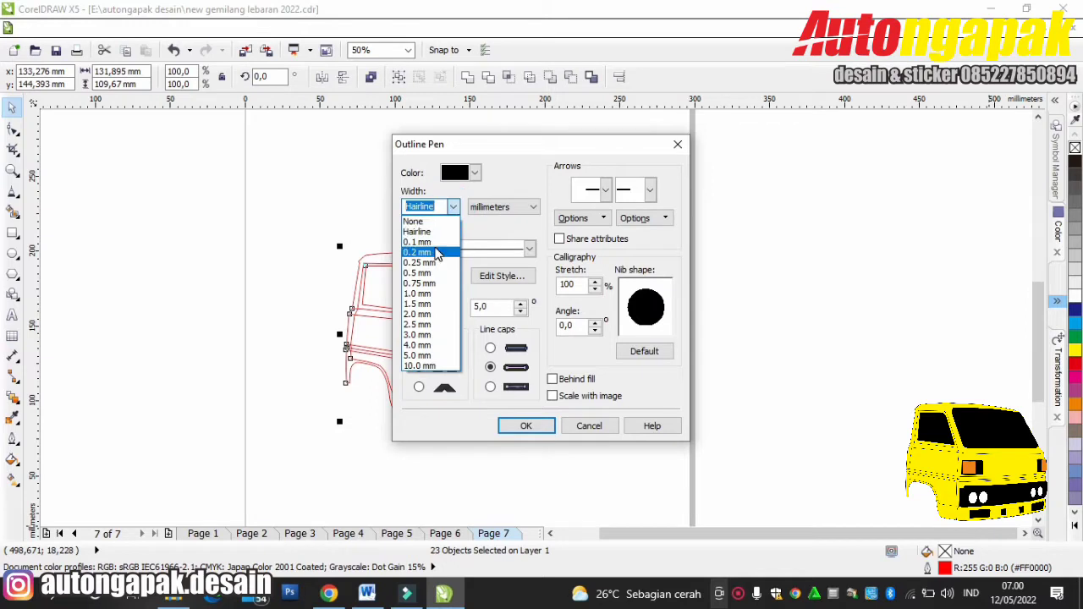
pyautogui.click(435, 253)
pyautogui.click(524, 427)
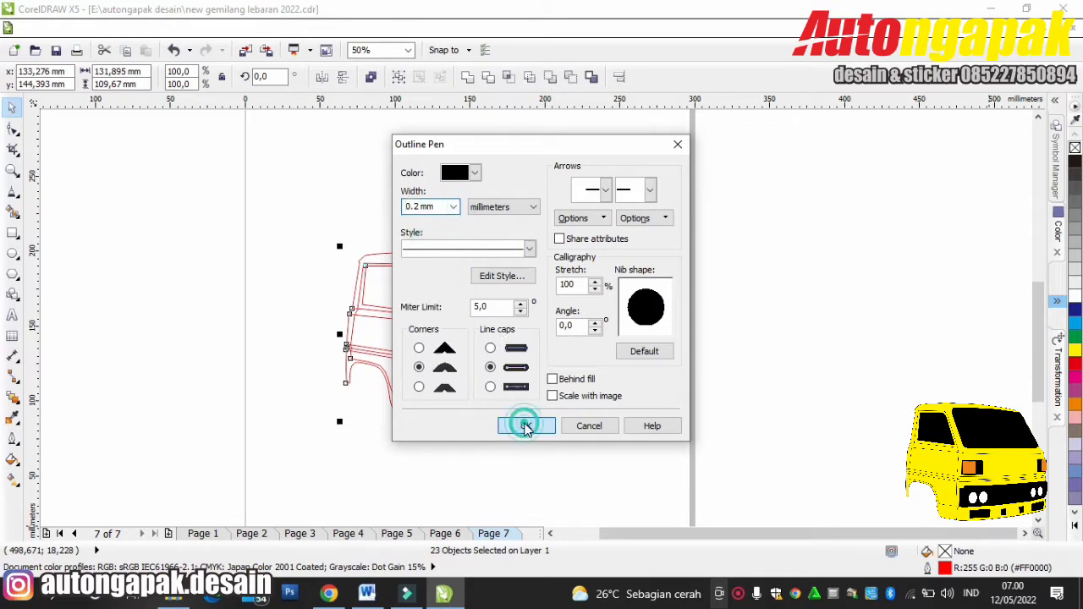
pyautogui.click(663, 324)
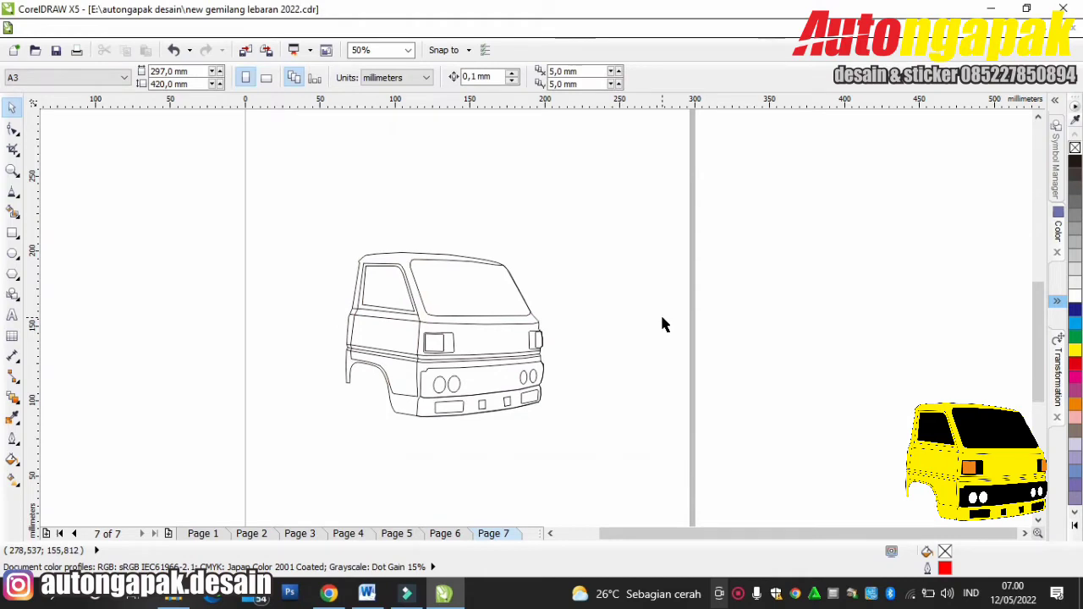
# Fill the cab's main body outline with yellow (C0 M0 Y100 K0).
pyautogui.scroll(2, 619, 292)
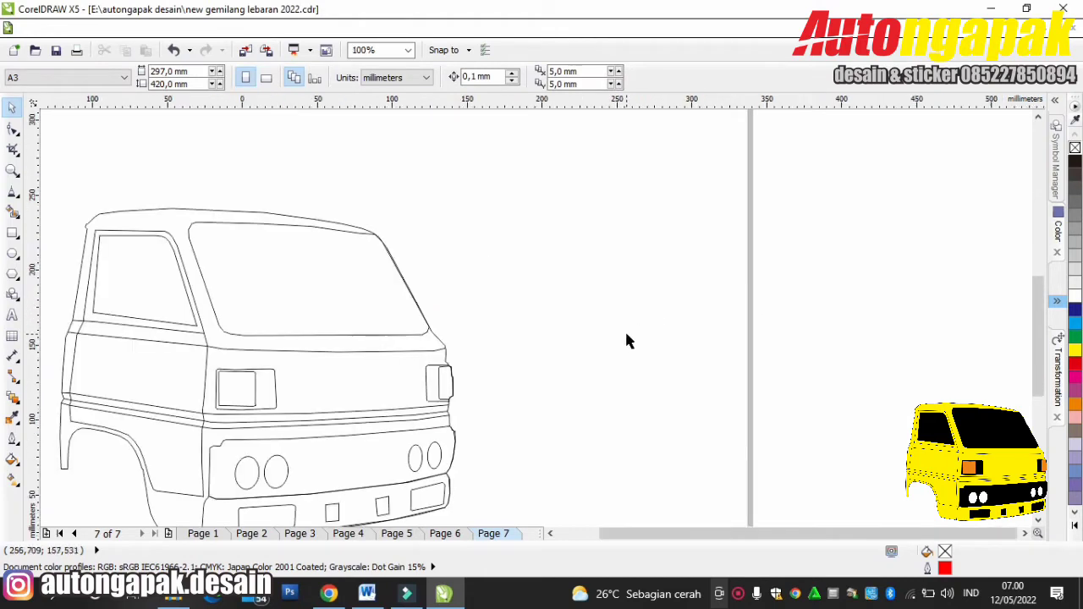
pyautogui.scroll(-2, 624, 332)
pyautogui.scroll(2, 440, 382)
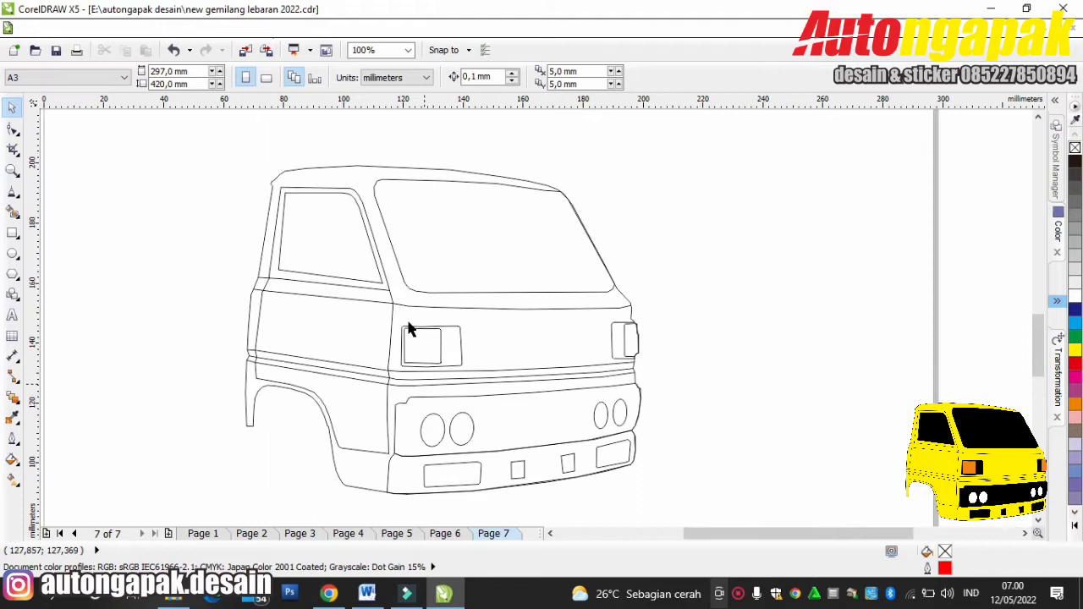
pyautogui.click(339, 167)
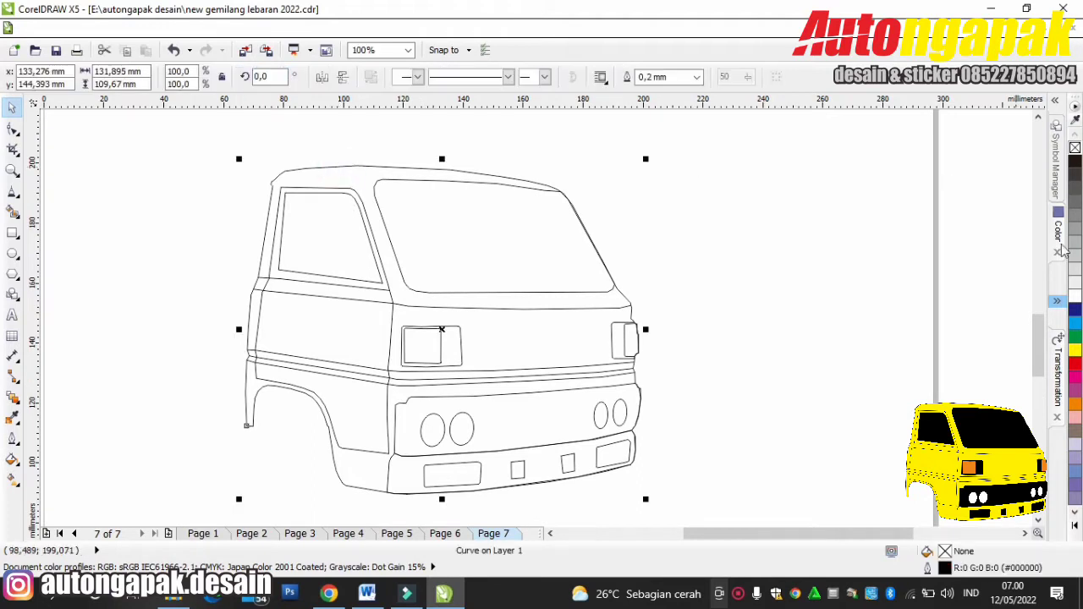
pyautogui.click(1074, 350)
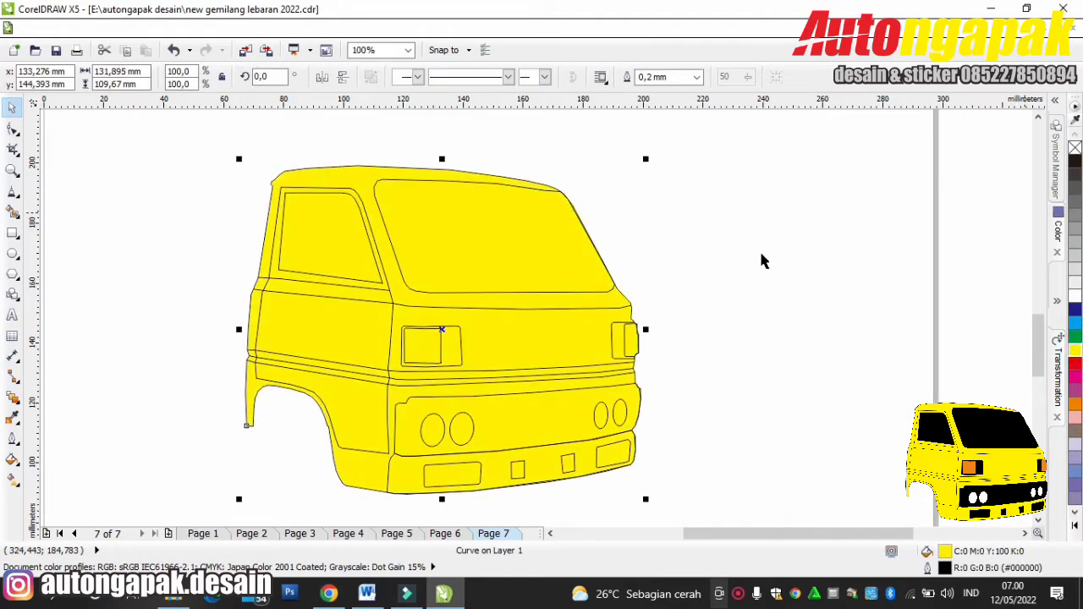
pyautogui.click(768, 230)
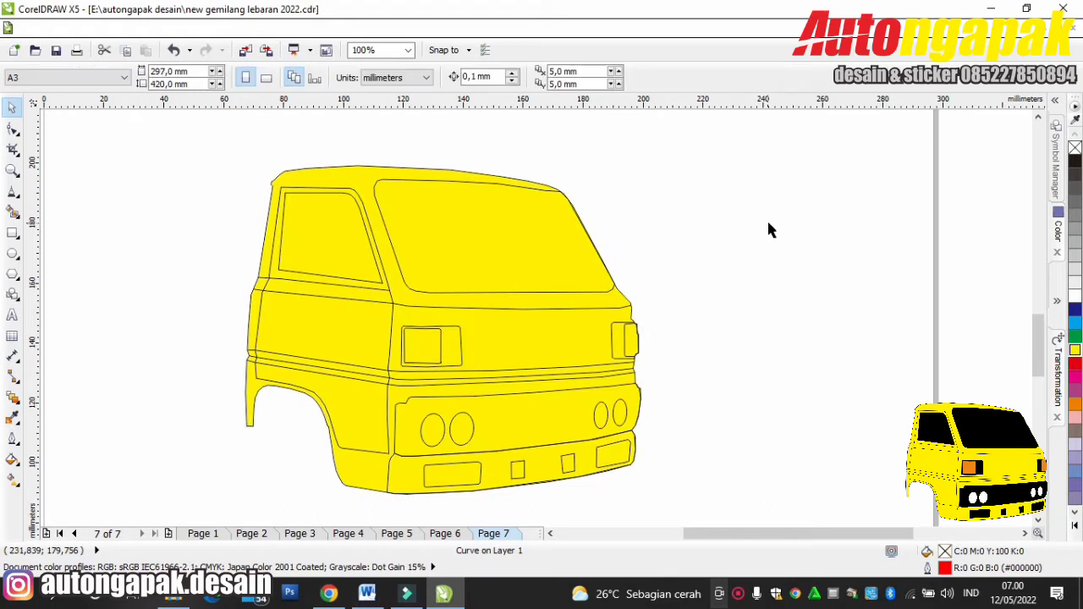
# Fill the windshield shape with pure black using the RGB model, R 0, G 0, B 0.
pyautogui.click(377, 186)
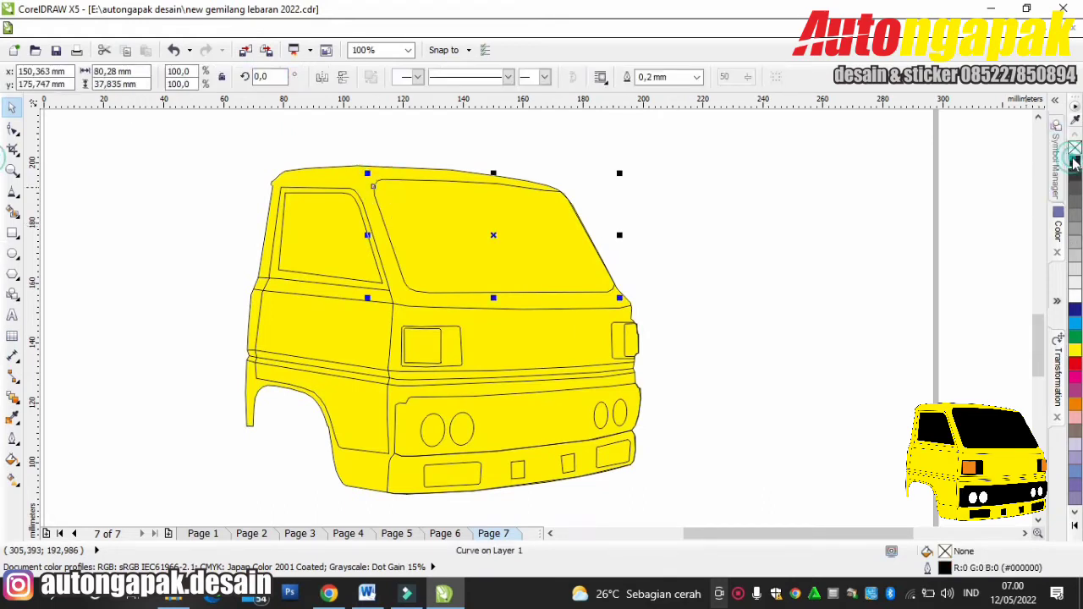
pyautogui.click(1074, 162)
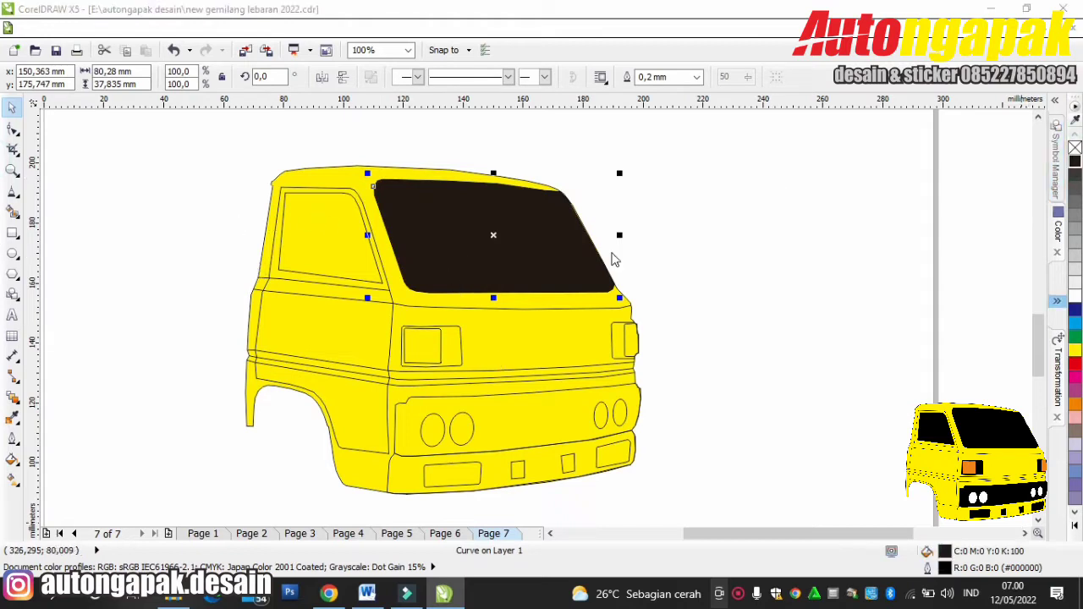
pyautogui.hotkey('shift', 'F11')
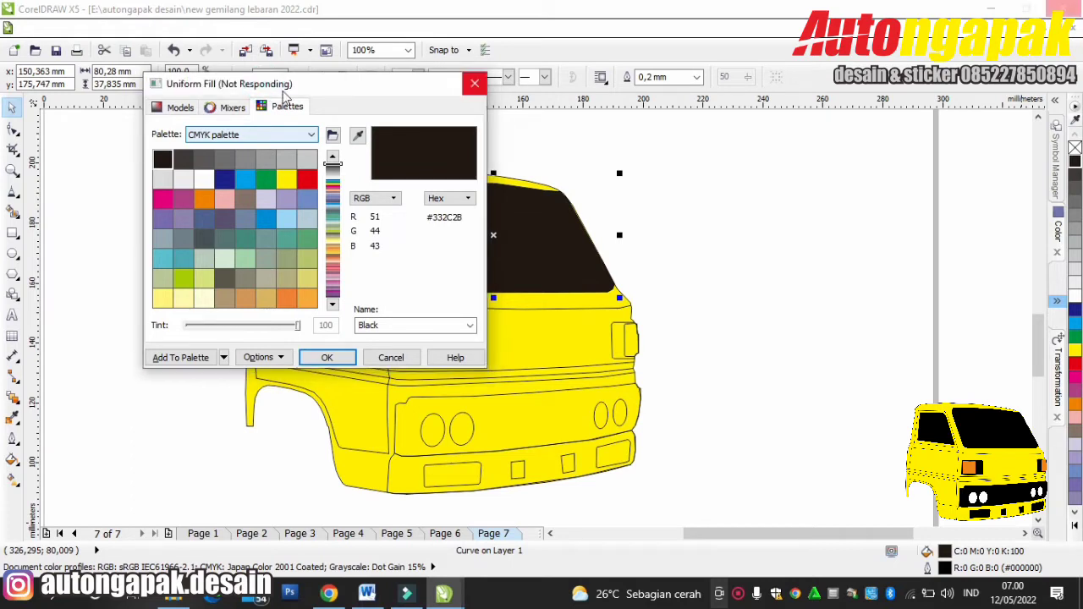
pyautogui.moveTo(265, 90); pyautogui.dragTo(273, 89)
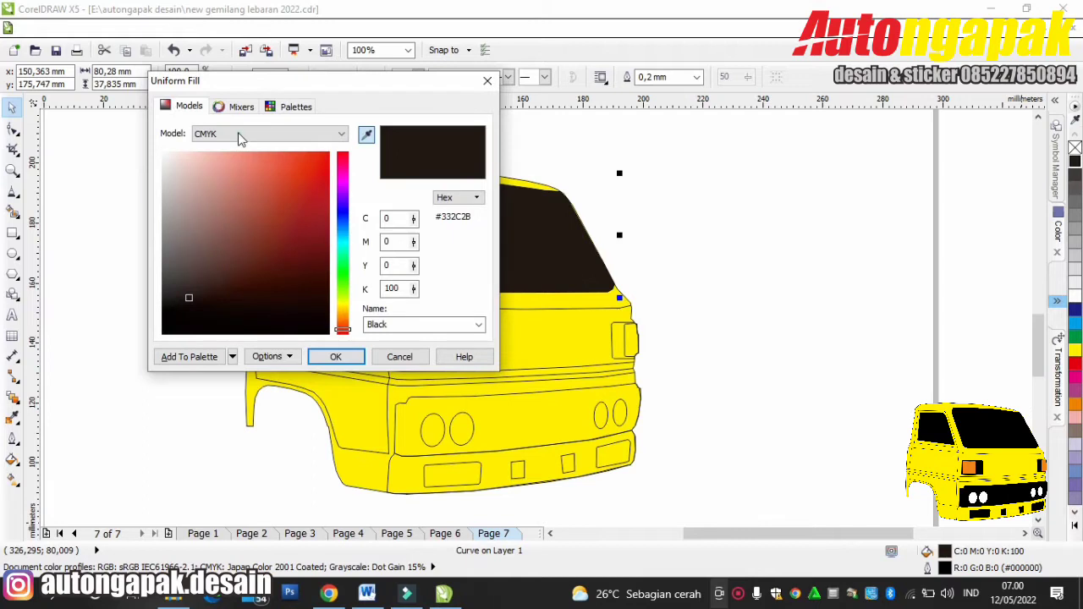
pyautogui.click(240, 136)
pyautogui.click(222, 170)
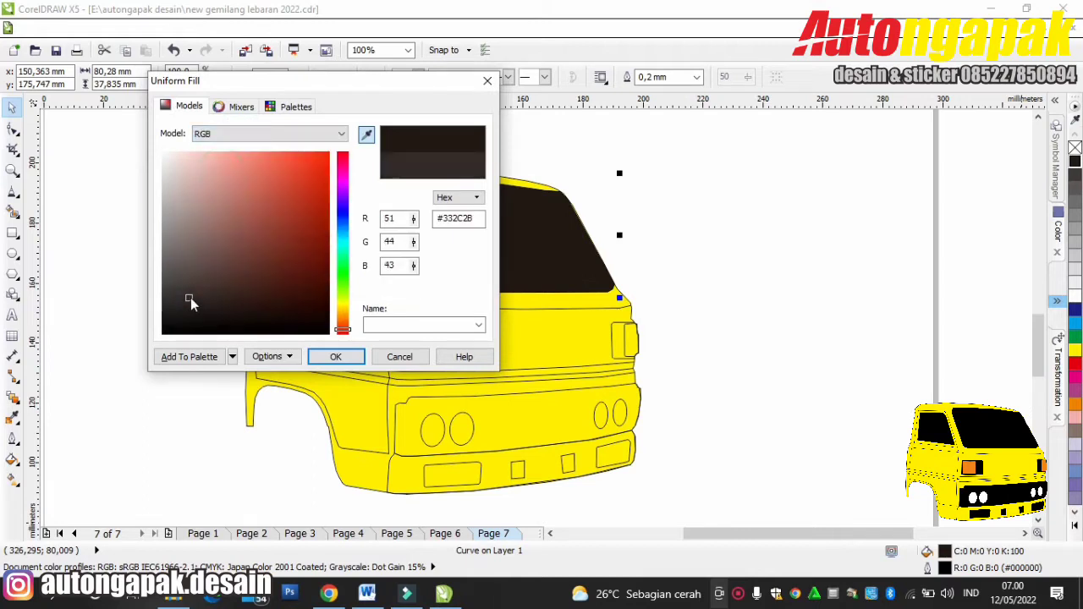
pyautogui.moveTo(194, 302); pyautogui.dragTo(135, 346)
pyautogui.press('Escape')
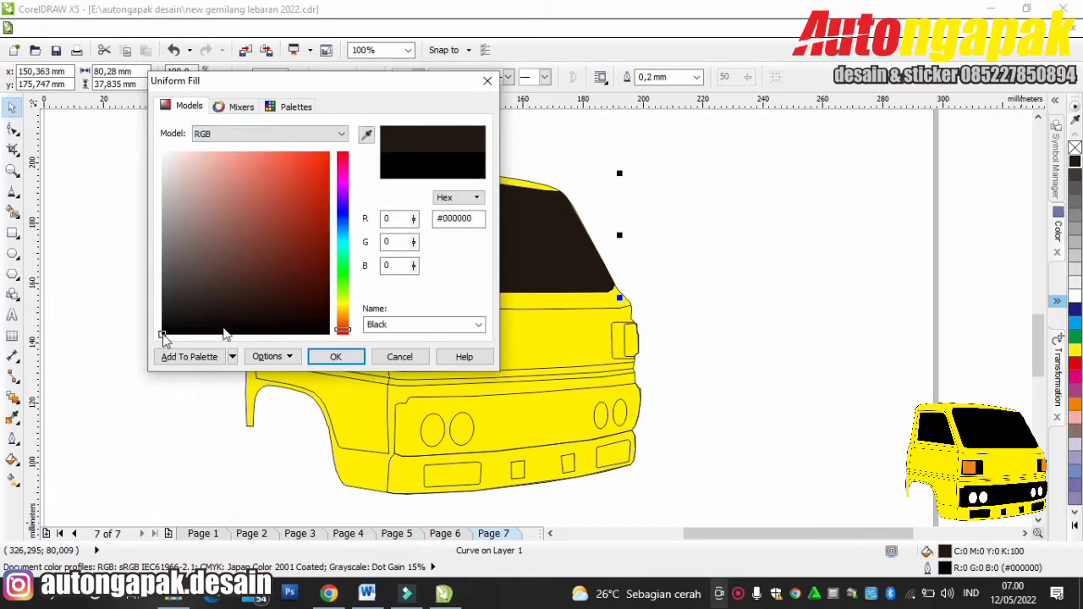
pyautogui.click(314, 356)
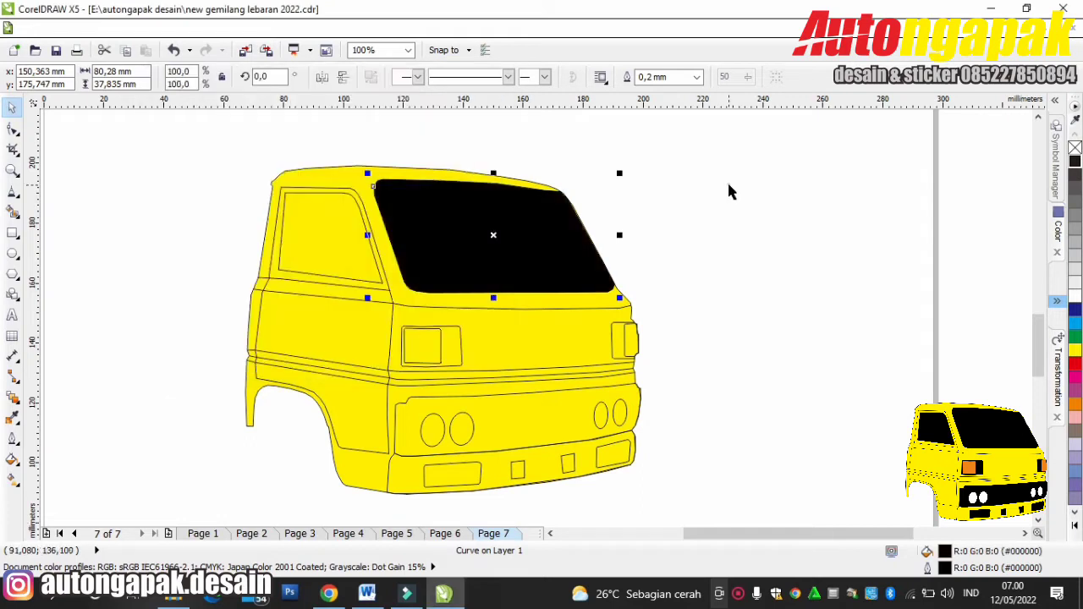
pyautogui.click(729, 191)
# Fill the inner side window shape with RGB black (#000000).
pyautogui.click(287, 197)
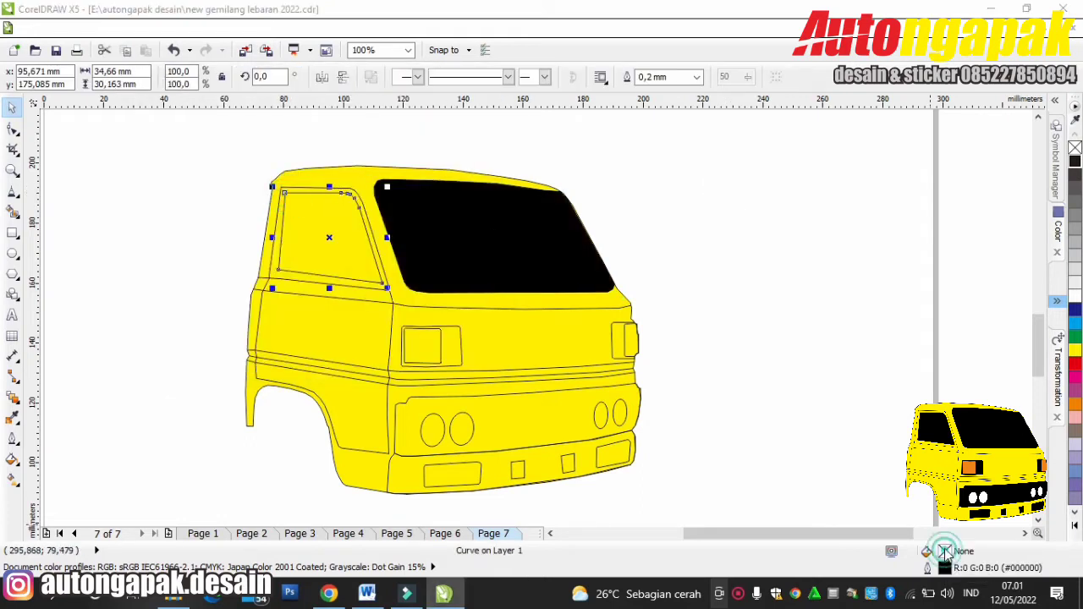
pyautogui.hotkey('shift', 'F11')
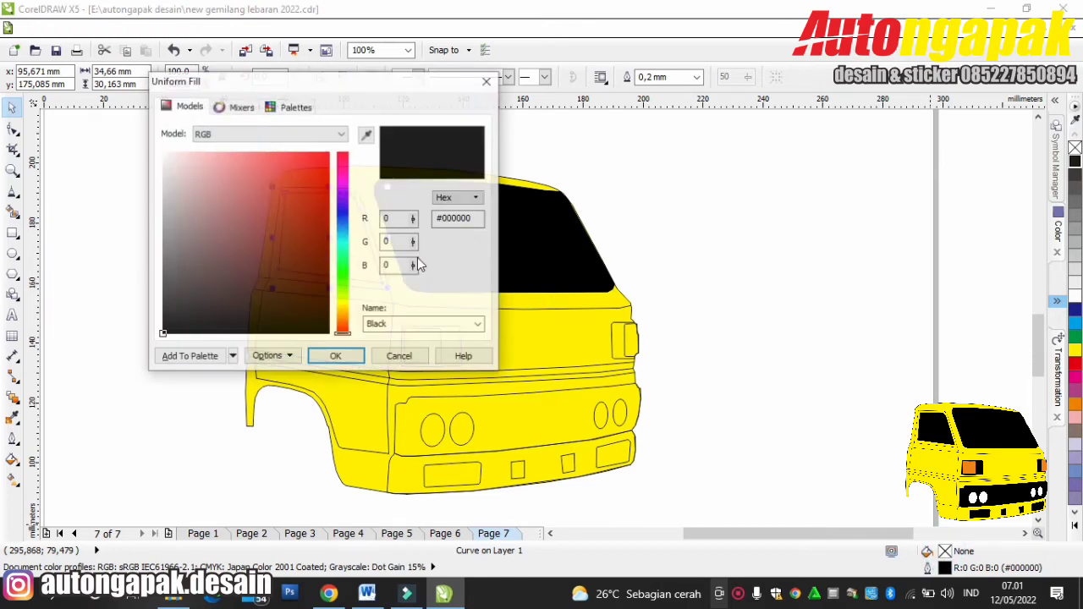
pyautogui.click(336, 356)
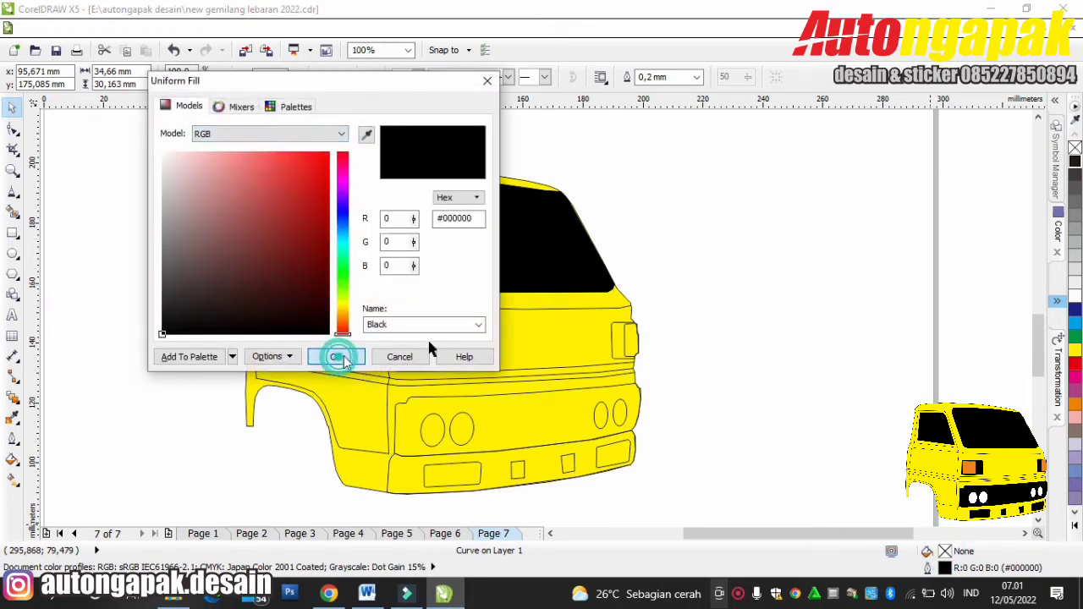
pyautogui.click(734, 218)
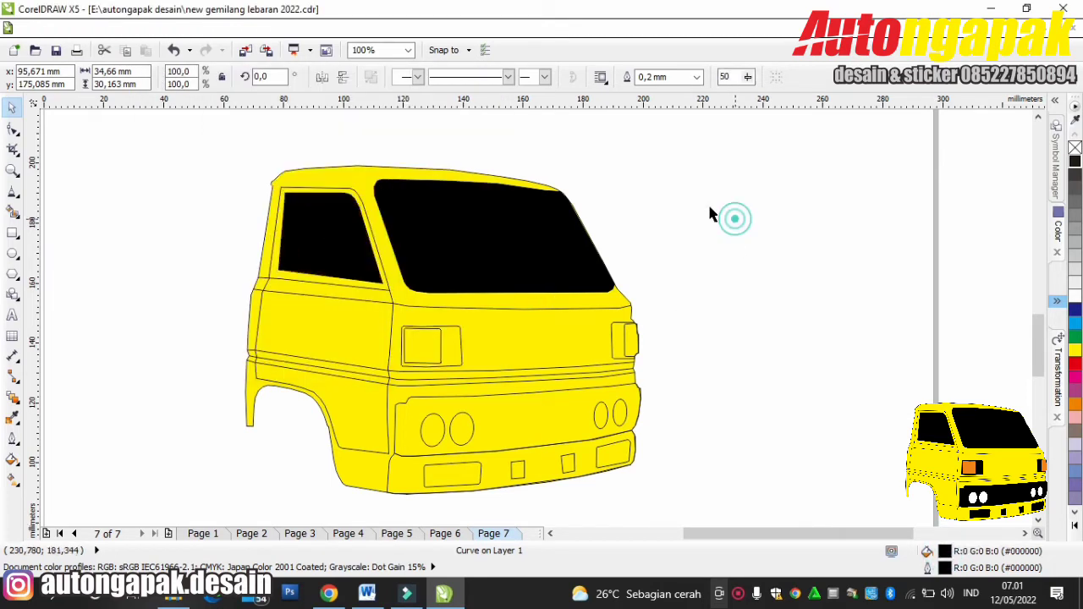
# Fill the inner turn signal lenses on both sides of the cab front with orange (C0 M60 Y100 K0).
pyautogui.click(444, 341)
pyautogui.click(697, 261)
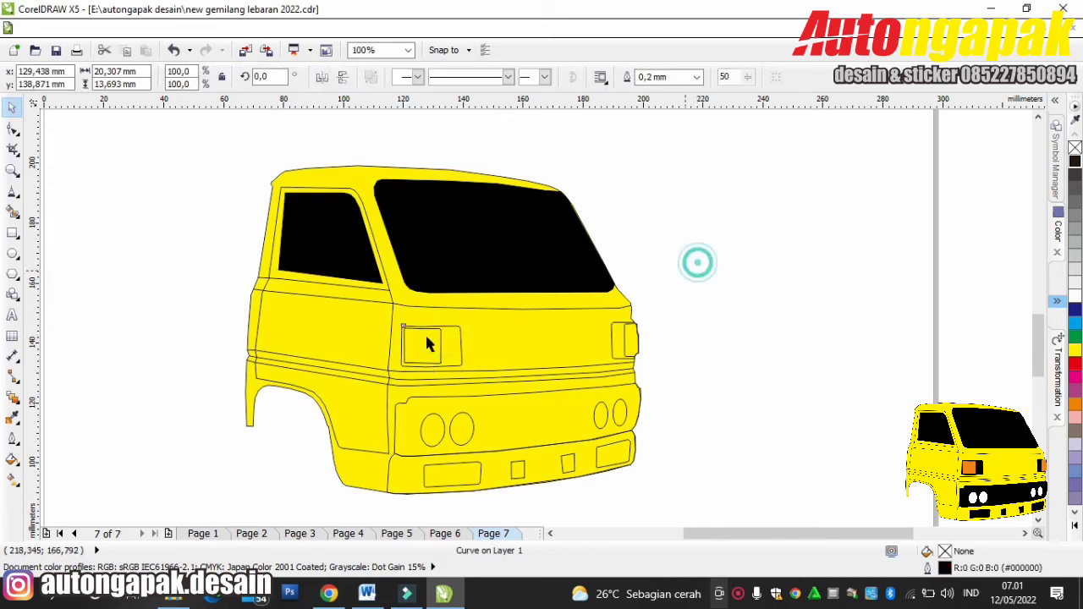
pyautogui.click(404, 336)
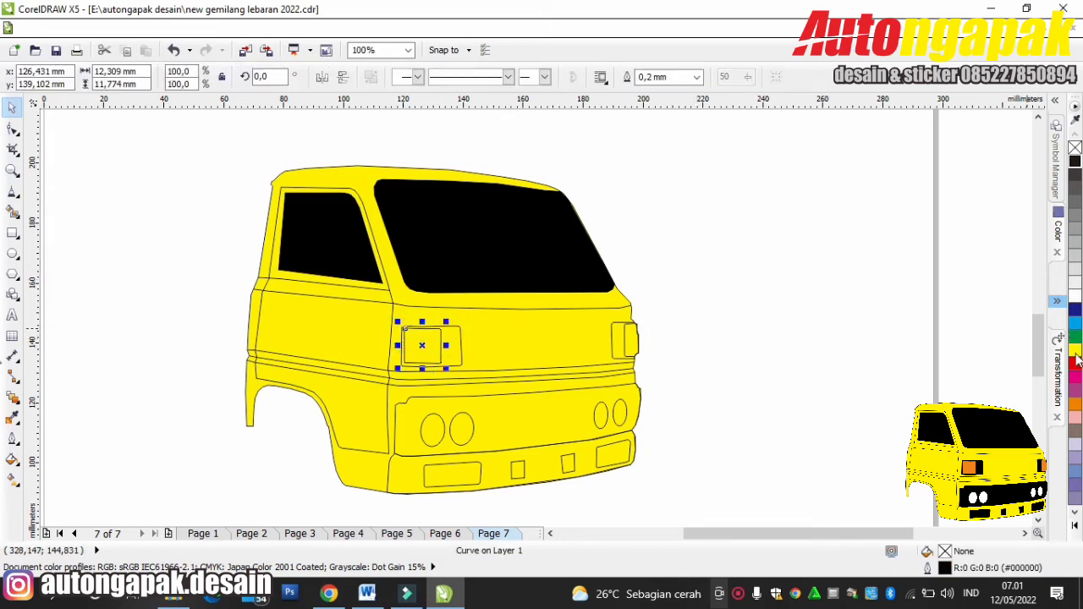
pyautogui.click(1076, 405)
pyautogui.click(693, 259)
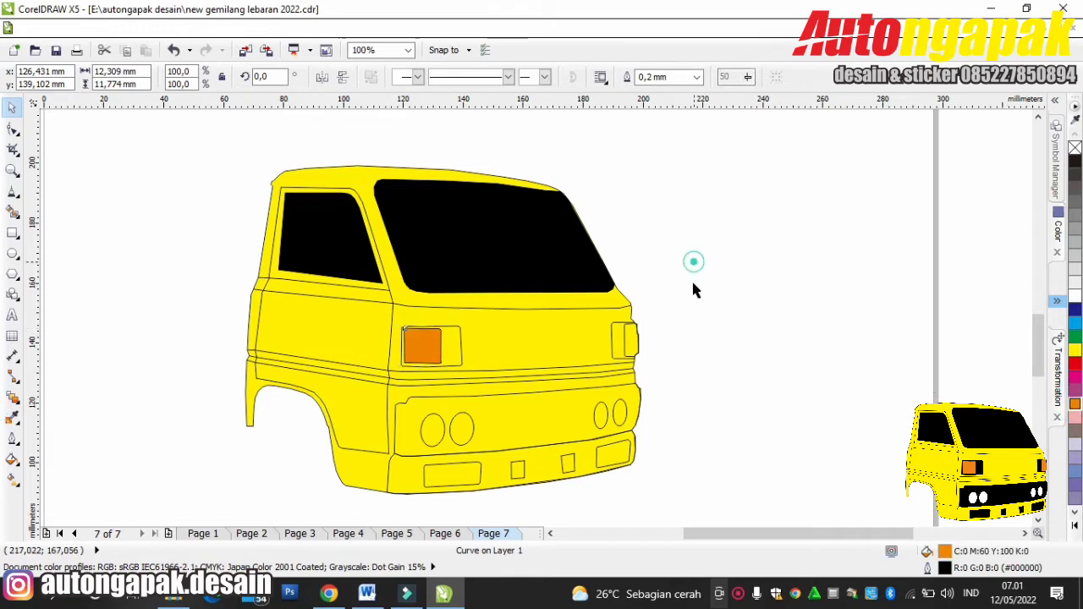
pyautogui.click(627, 332)
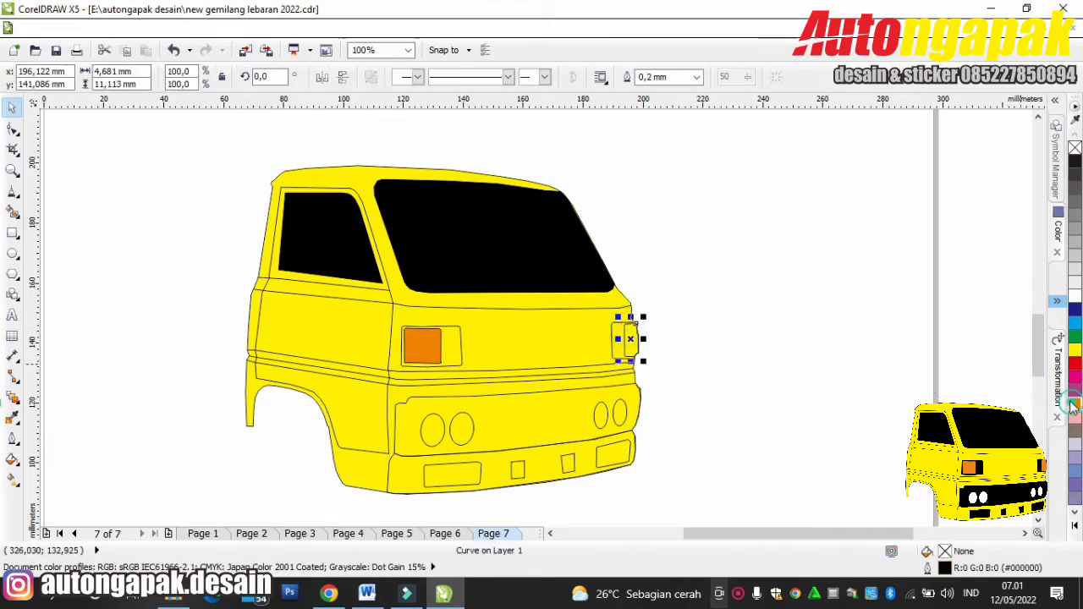
pyautogui.click(1074, 404)
pyautogui.click(741, 201)
# Fill the housings around both orange turn signal lenses with RGB black (#000000).
pyautogui.click(613, 329)
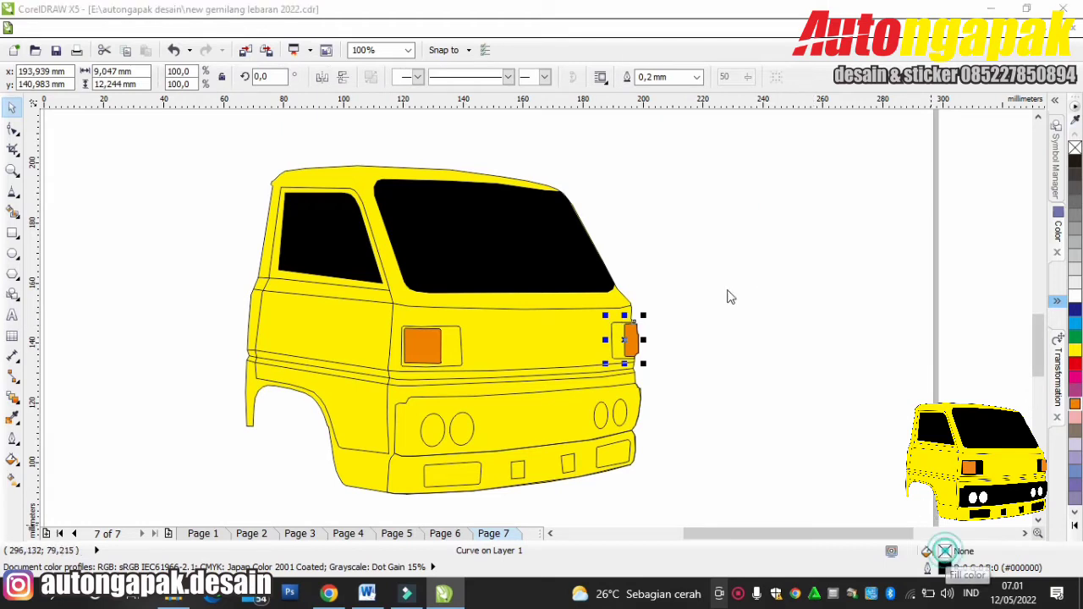
pyautogui.hotkey('shift', 'F11')
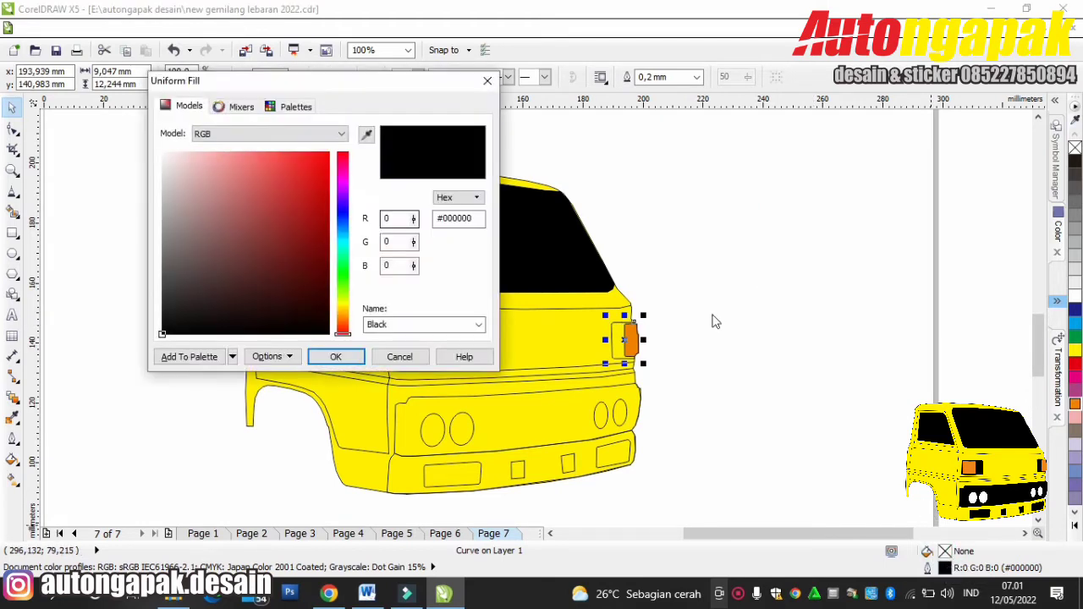
pyautogui.click(345, 356)
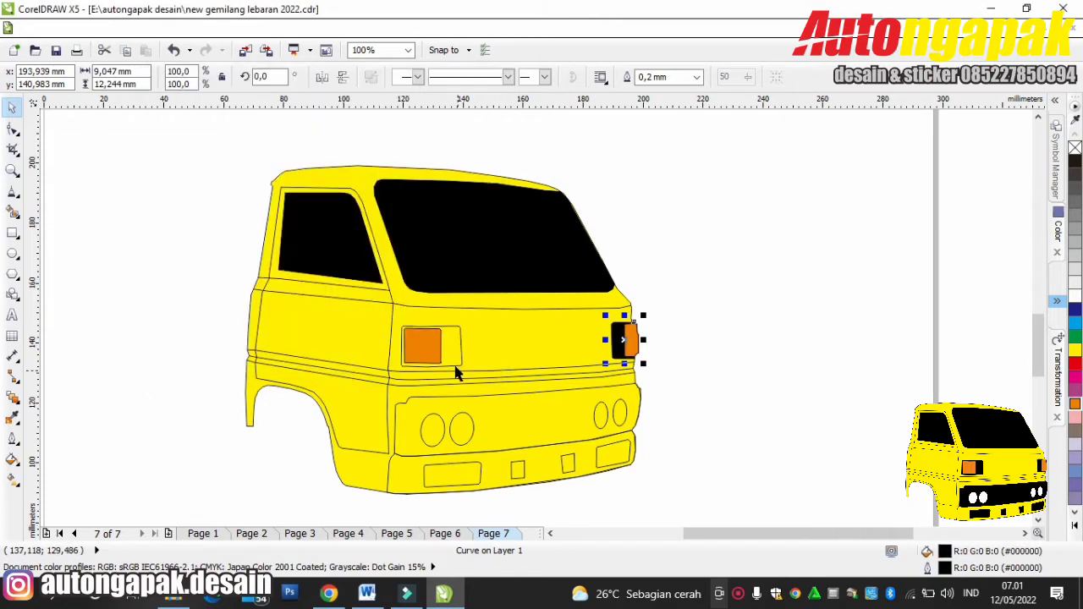
pyautogui.click(448, 336)
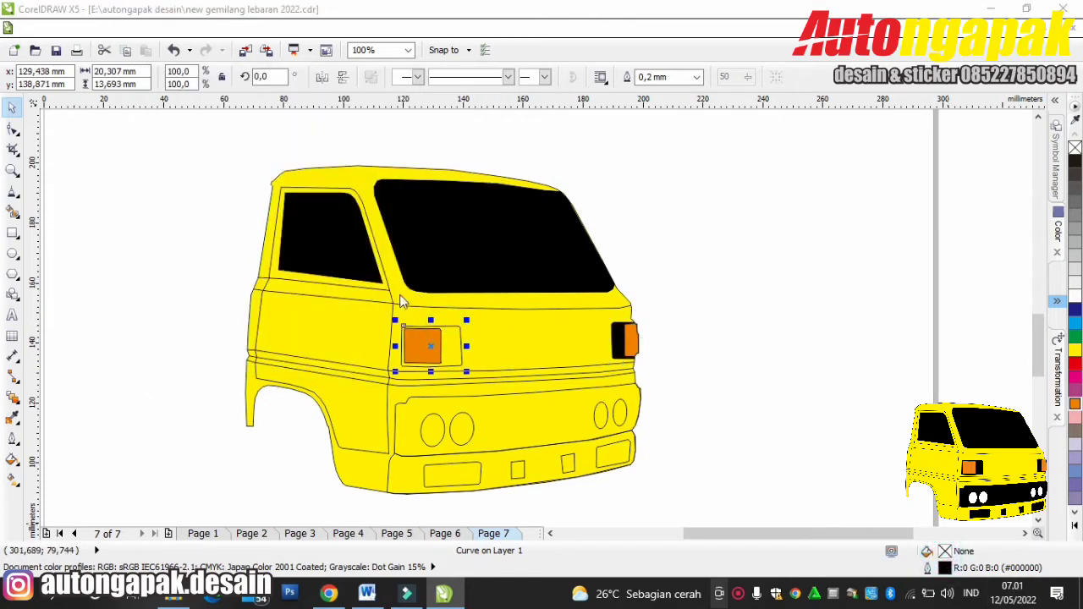
pyautogui.hotkey('shift', 'F11')
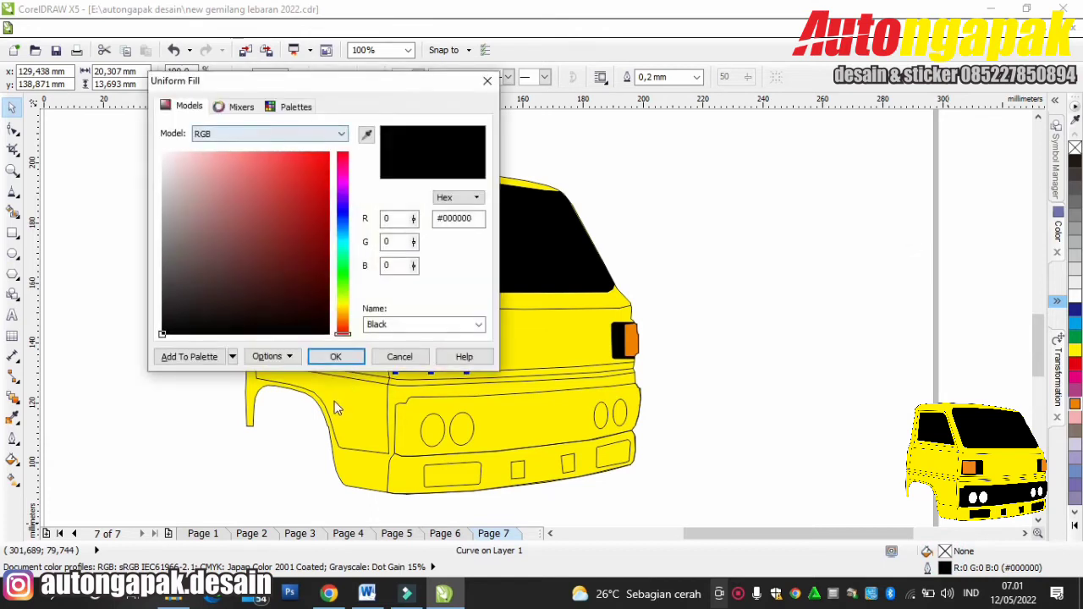
pyautogui.click(326, 356)
pyautogui.click(712, 271)
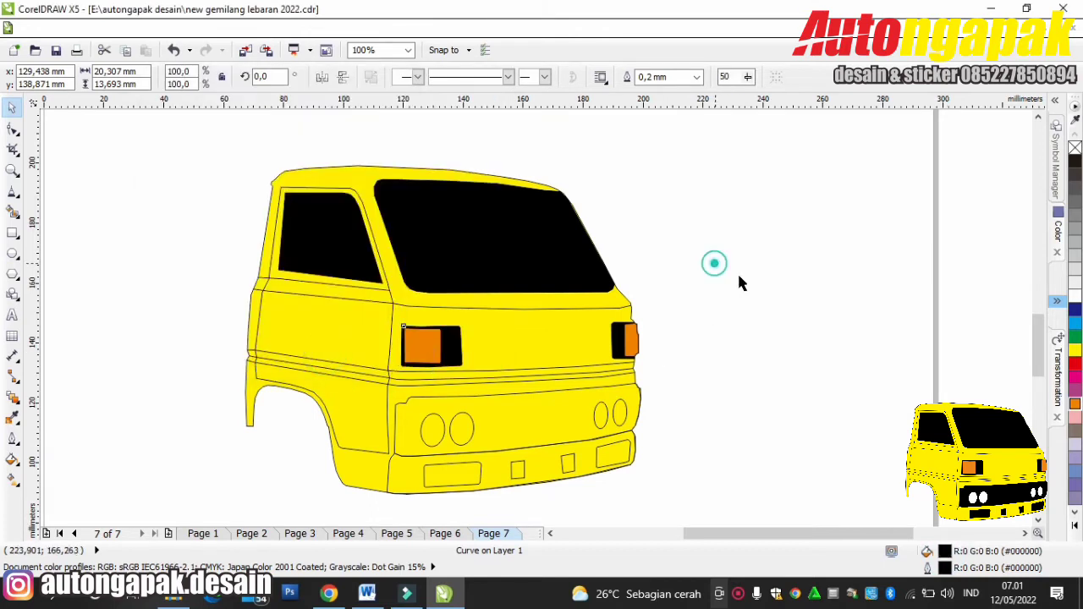
# Try a 40% black grey fill on the round headlight nearest the cab's front corner.
pyautogui.click(432, 425)
pyautogui.click(741, 358)
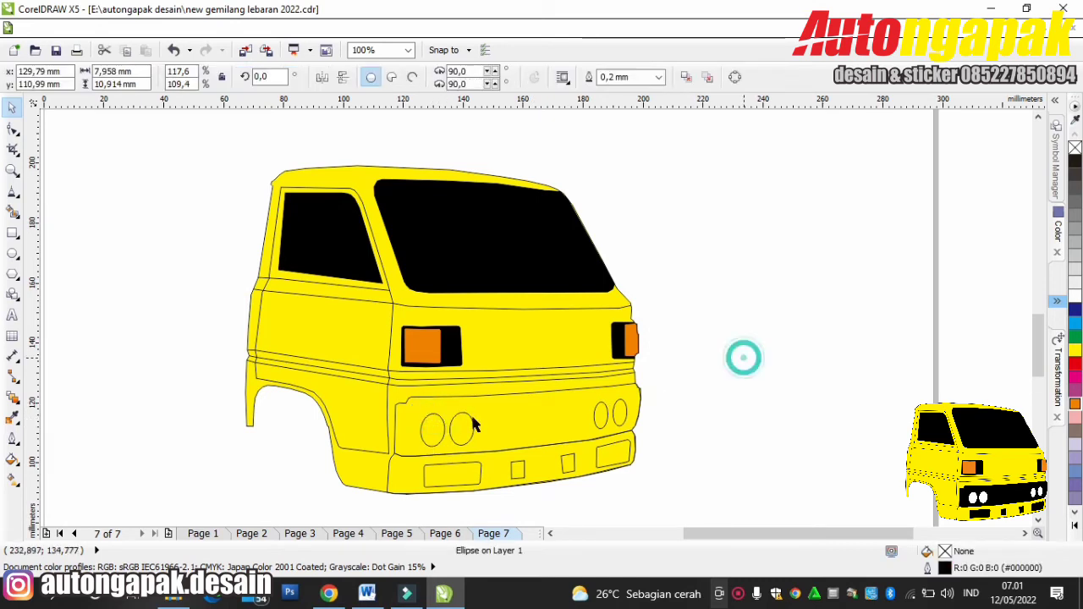
pyautogui.click(433, 426)
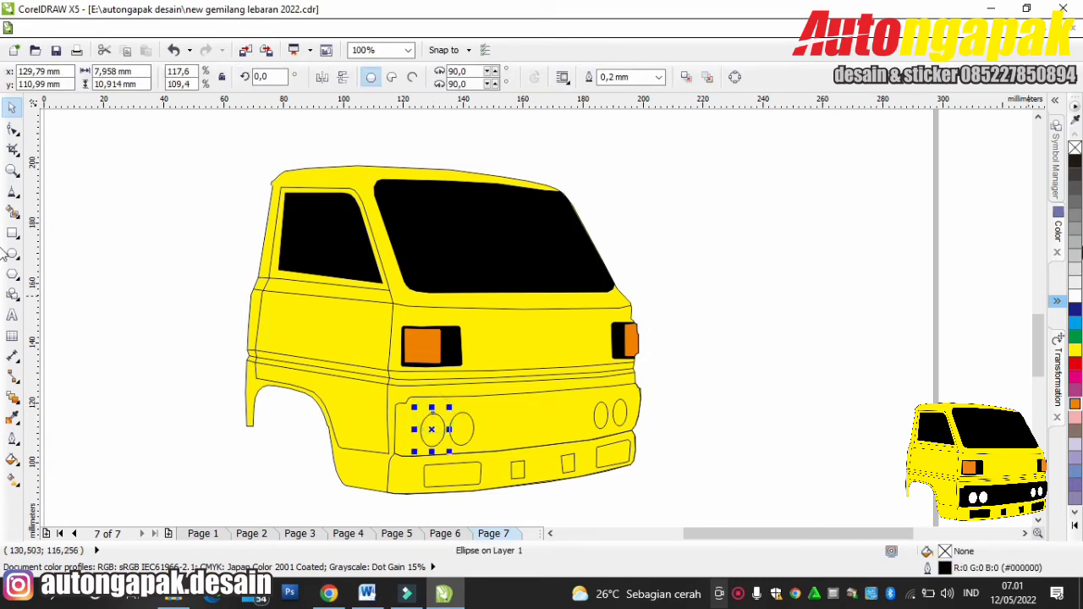
pyautogui.click(1075, 247)
pyautogui.click(470, 414)
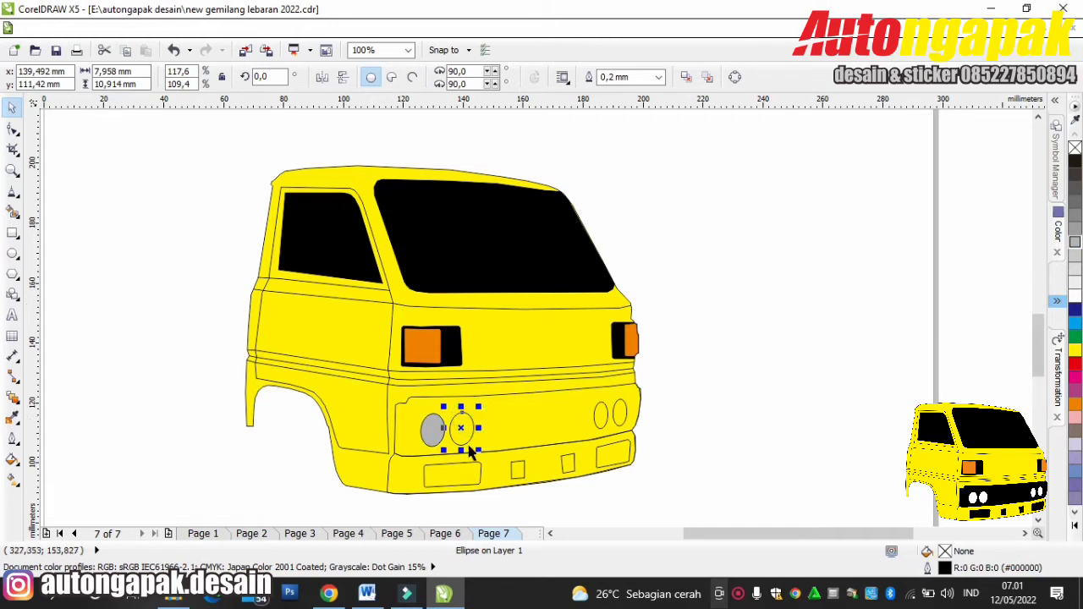
# Fill all four round headlights on the front of the cab with white.
pyautogui.click(433, 430)
pyautogui.click(1075, 295)
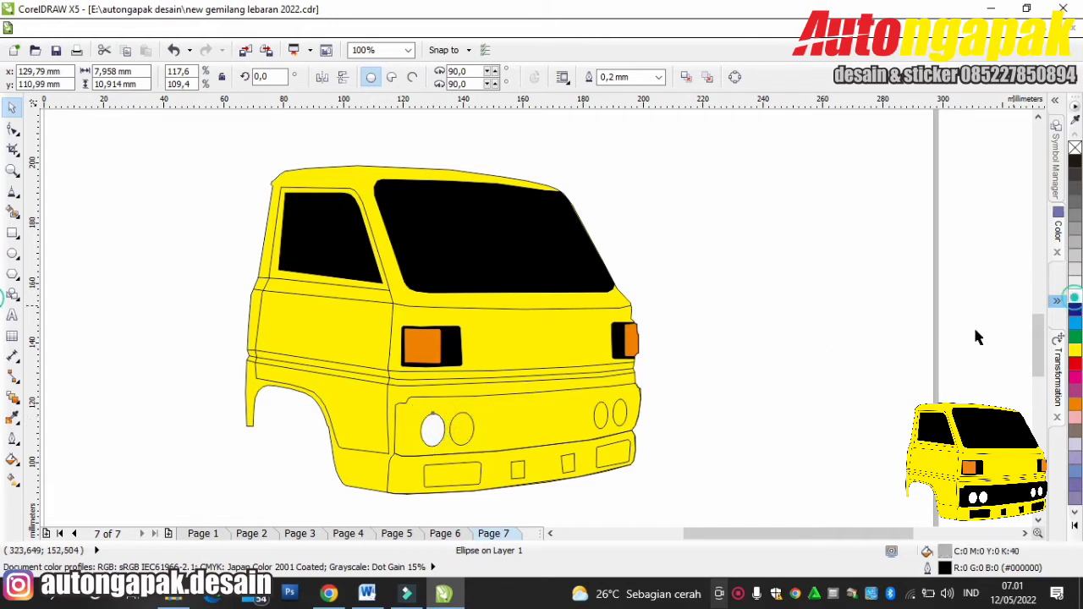
pyautogui.click(471, 432)
pyautogui.click(1074, 292)
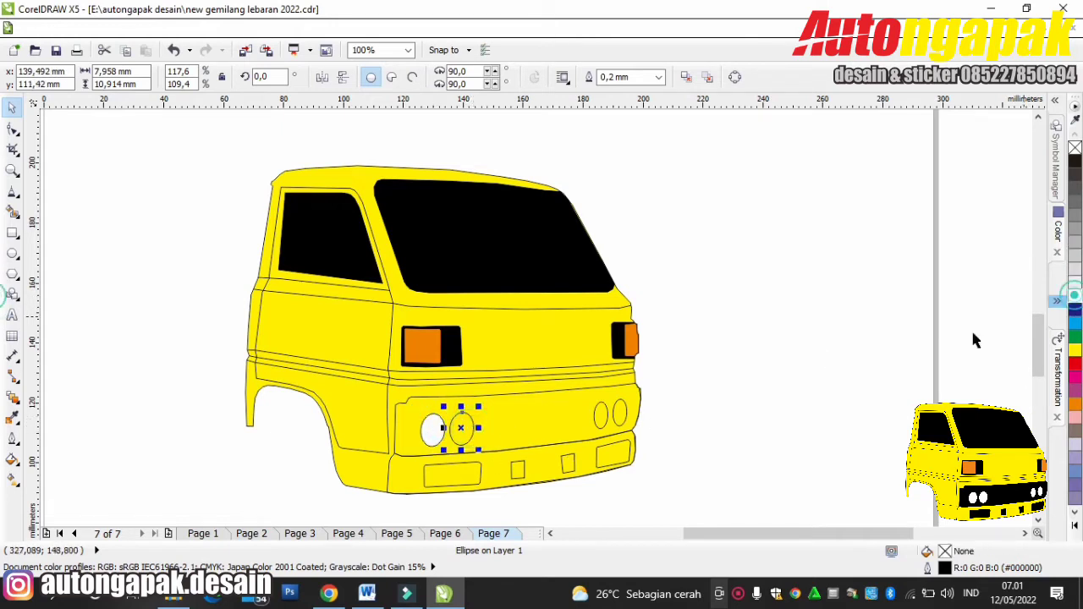
pyautogui.click(602, 414)
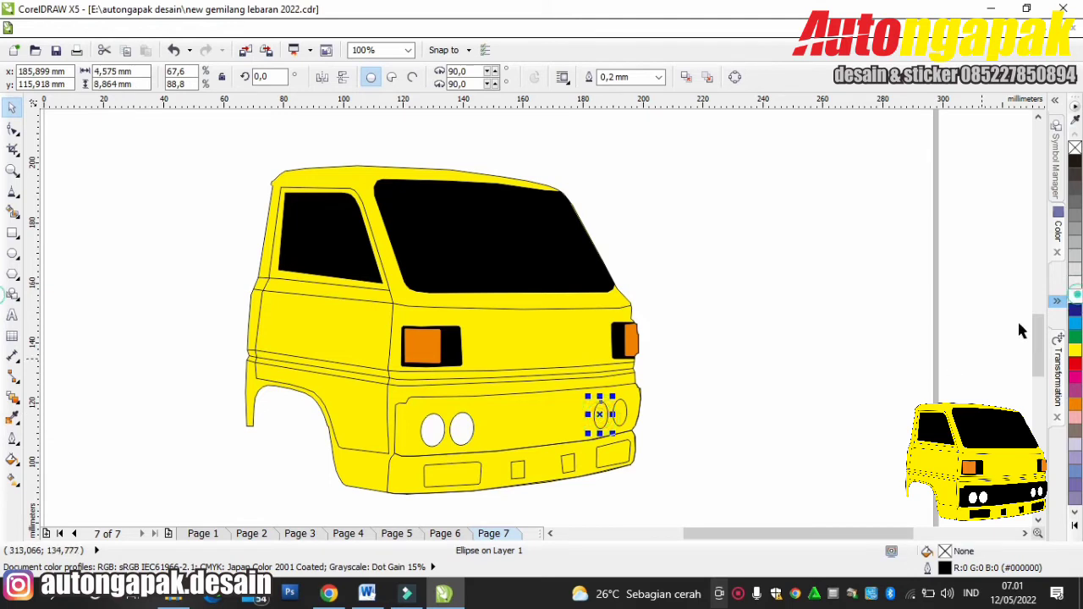
pyautogui.click(1075, 295)
pyautogui.click(620, 413)
pyautogui.click(1074, 295)
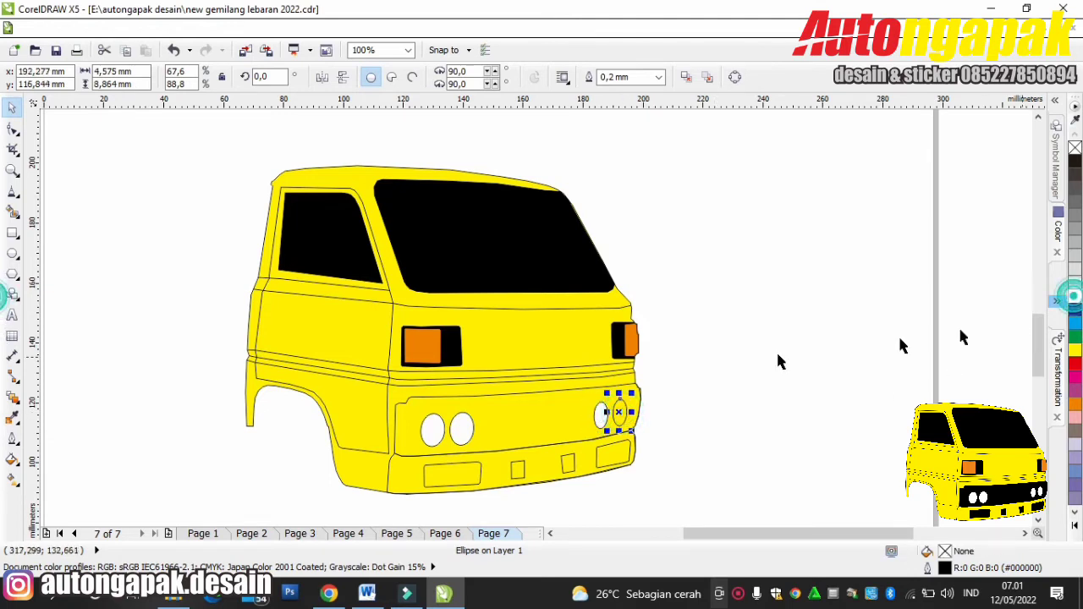
pyautogui.click(745, 351)
# Fill the grille panel behind the four headlights with RGB black (#000000), sampled from the windshield.
pyautogui.click(551, 389)
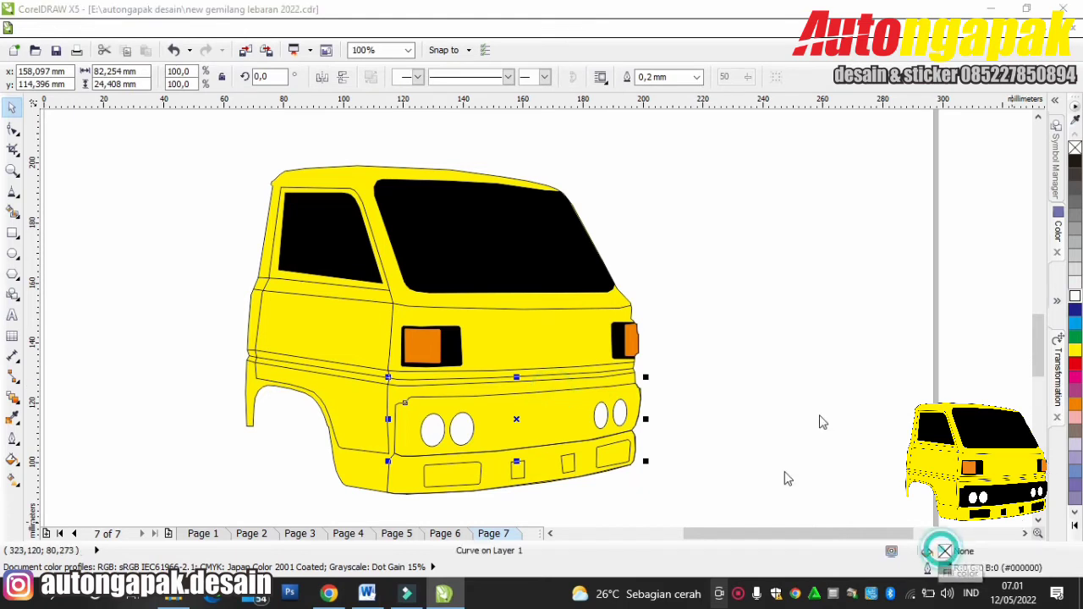
pyautogui.hotkey('shift', 'F11')
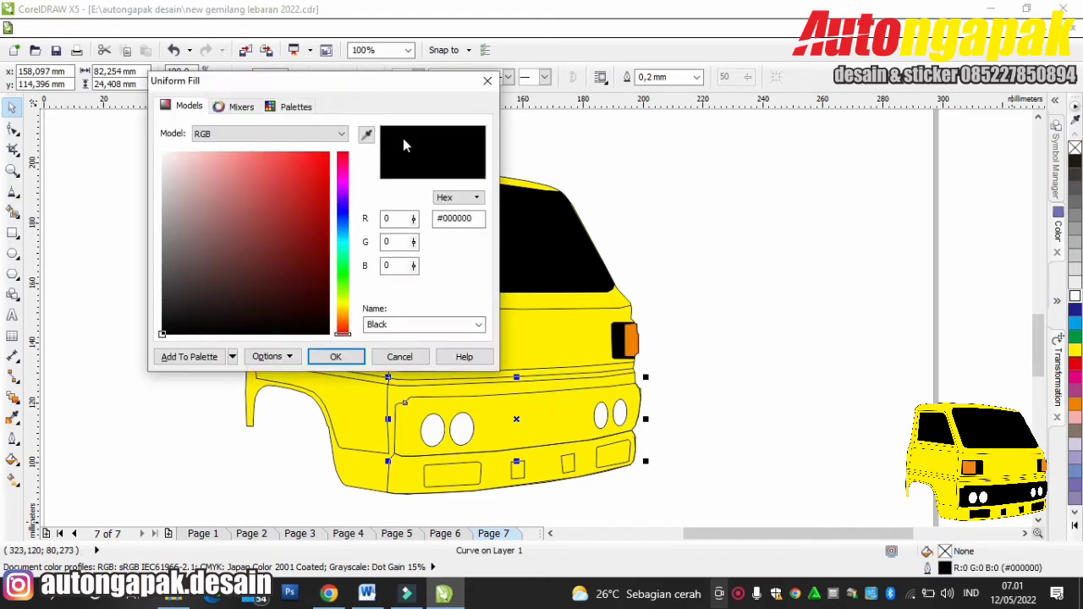
pyautogui.click(367, 134)
pyautogui.click(540, 258)
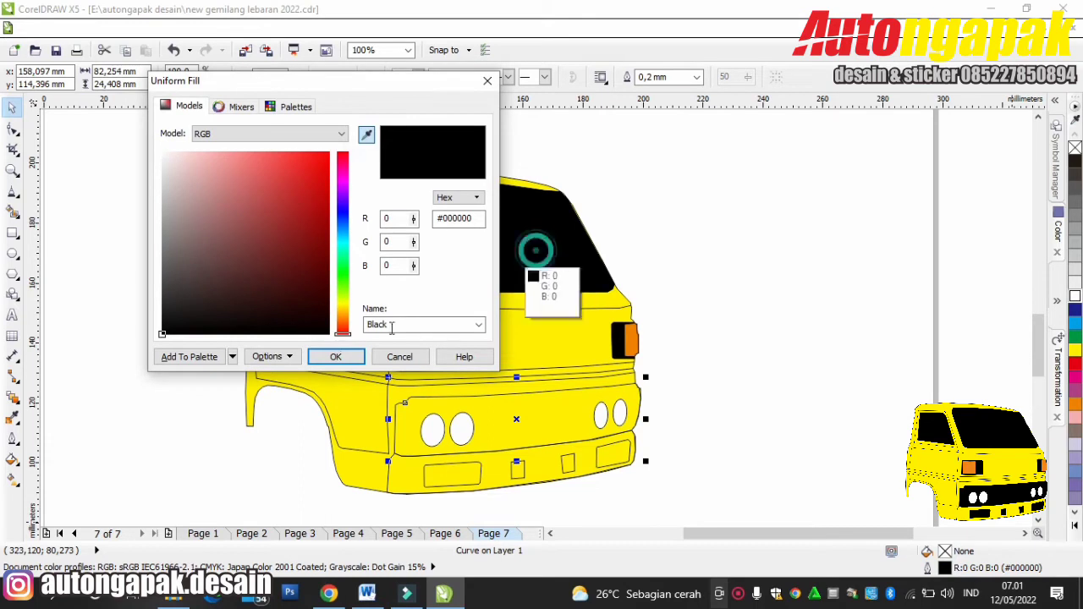
pyautogui.click(336, 356)
pyautogui.click(748, 238)
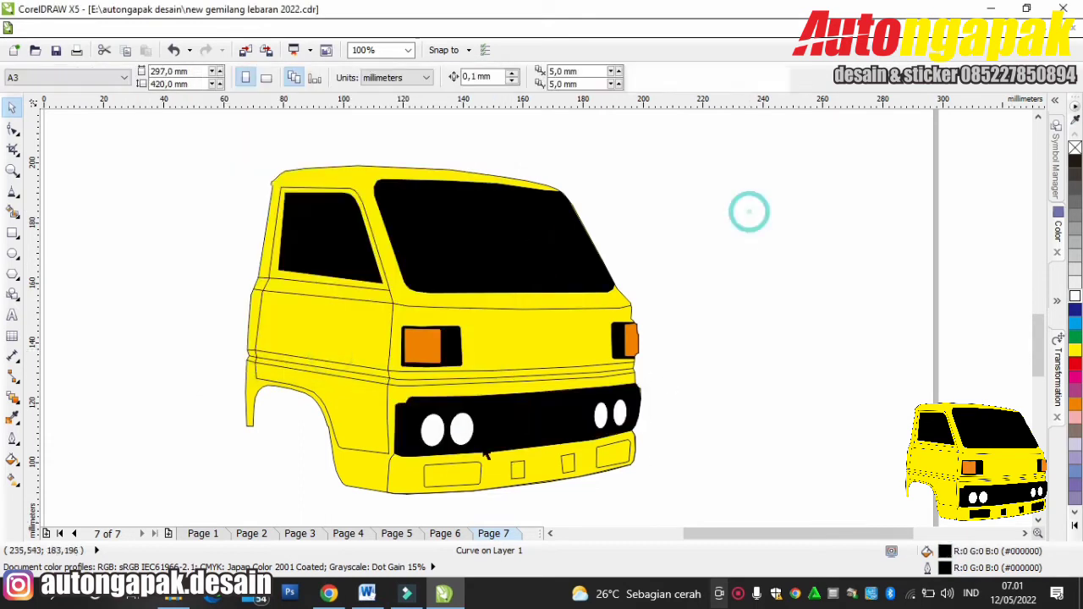
# Fill the four small openings along the front bumper with RGB black (#000000).
pyautogui.click(454, 470)
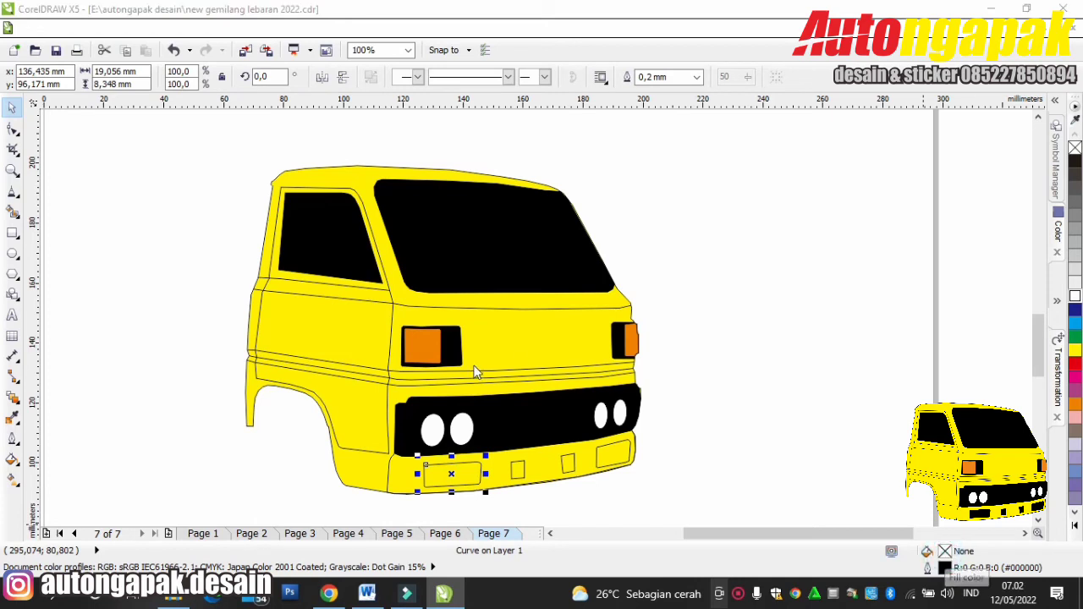
pyautogui.hotkey('shift', 'F11')
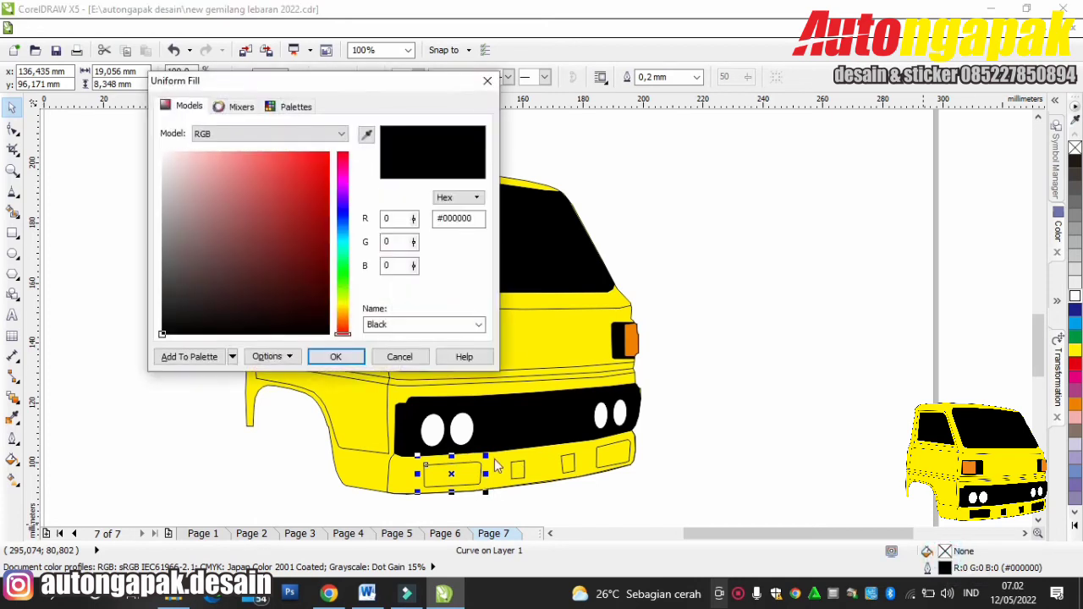
pyautogui.click(352, 356)
pyautogui.moveTo(664, 428); pyautogui.dragTo(412, 467)
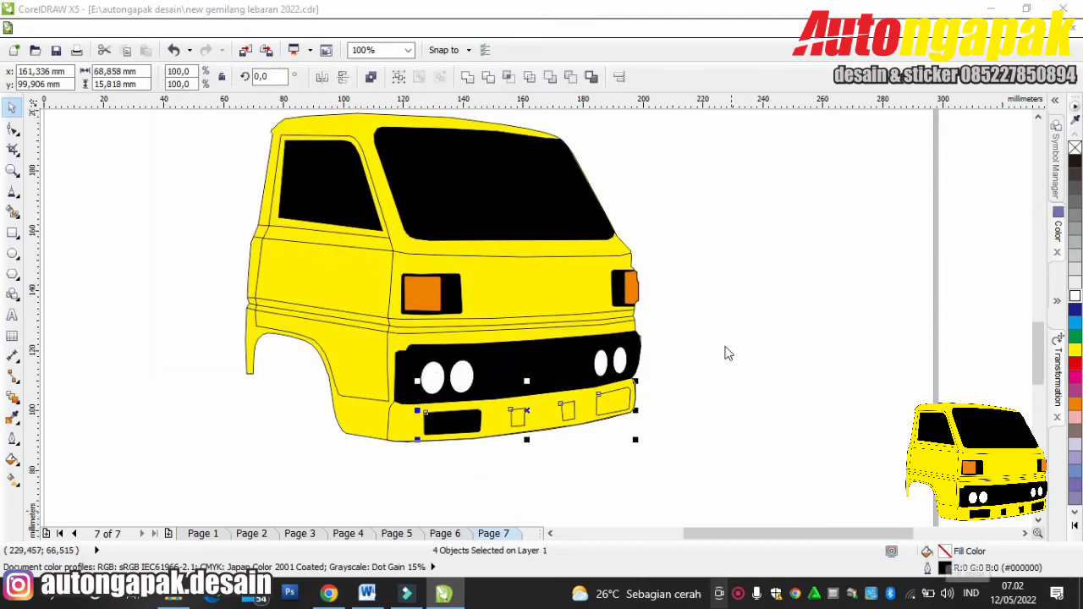
pyautogui.hotkey('shift', 'F11')
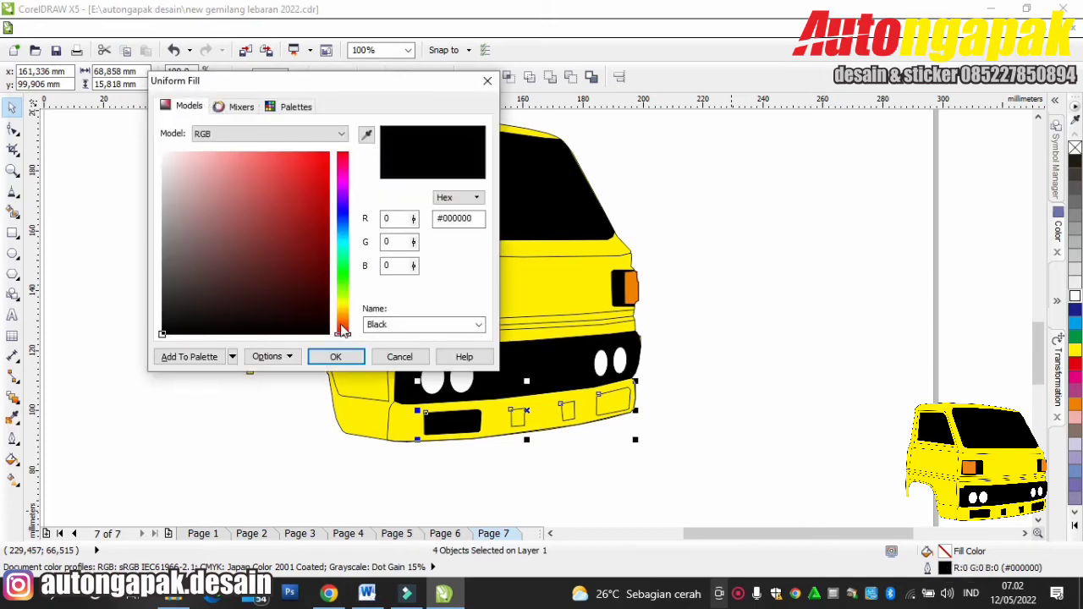
pyautogui.press('Return')
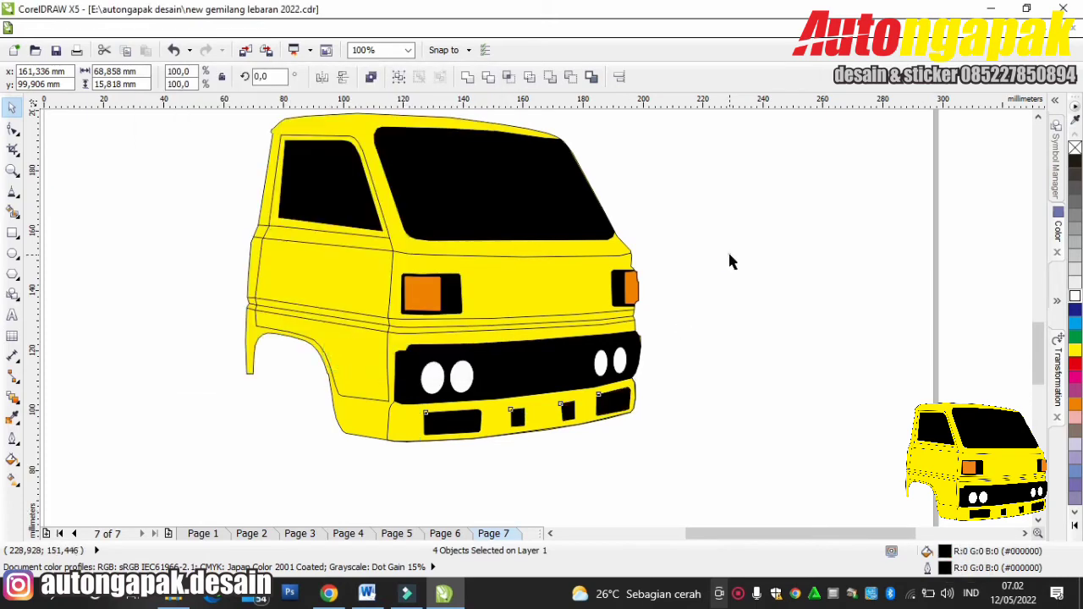
pyautogui.click(728, 250)
pyautogui.scroll(-2, 728, 250)
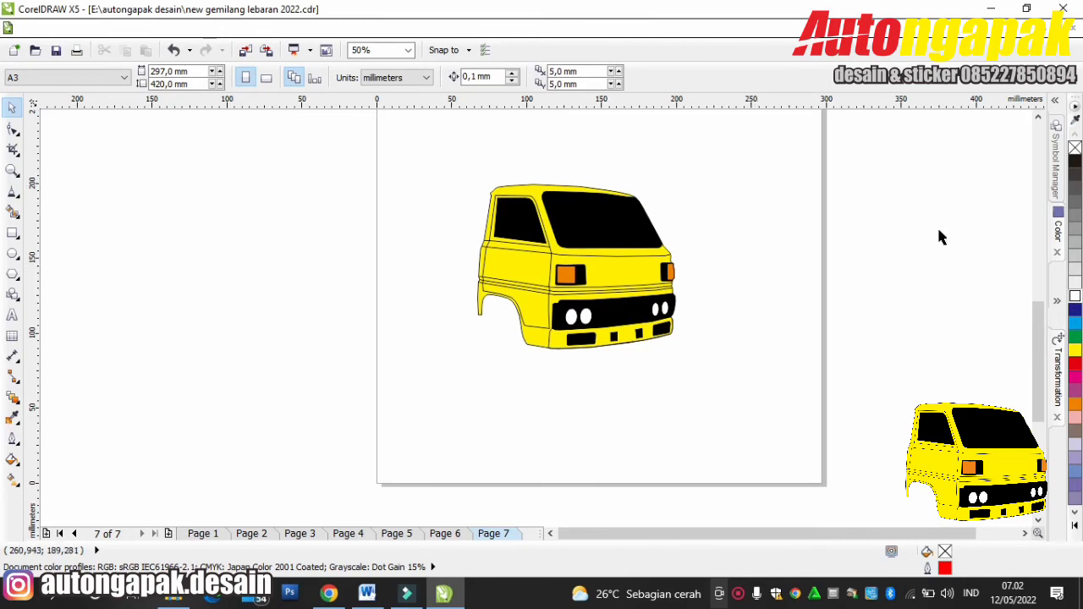
pyautogui.click(1039, 115)
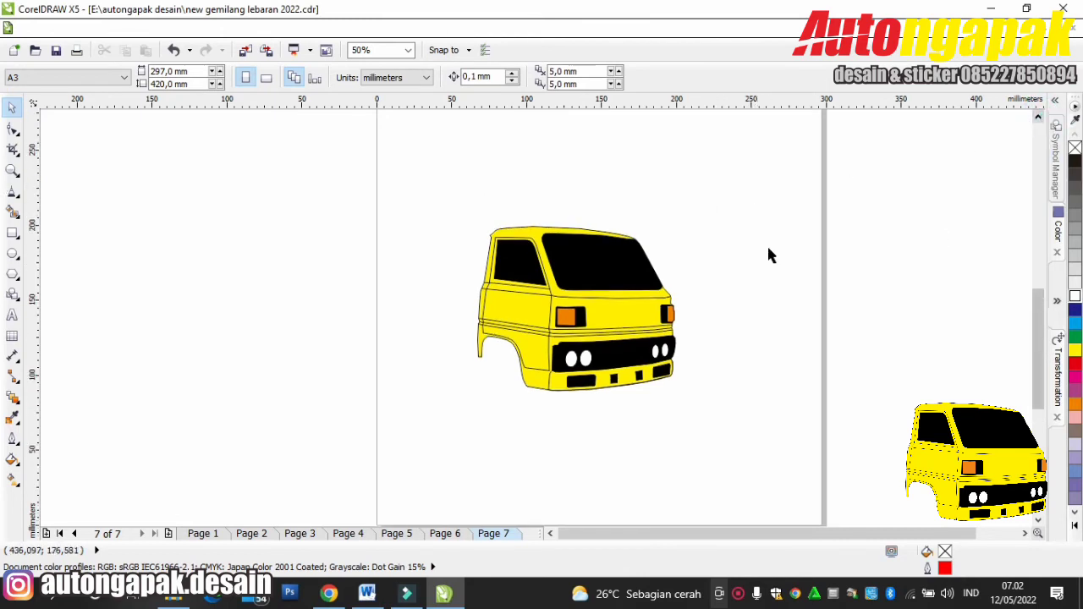
pyautogui.scroll(1, 702, 224)
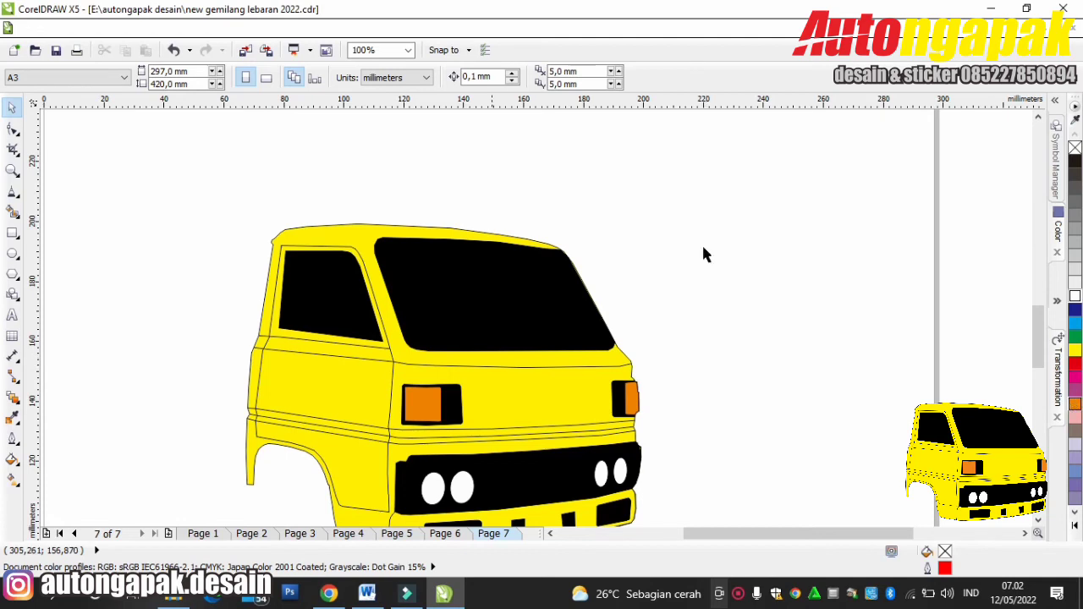
pyautogui.moveTo(1037, 331); pyautogui.dragTo(1037, 351)
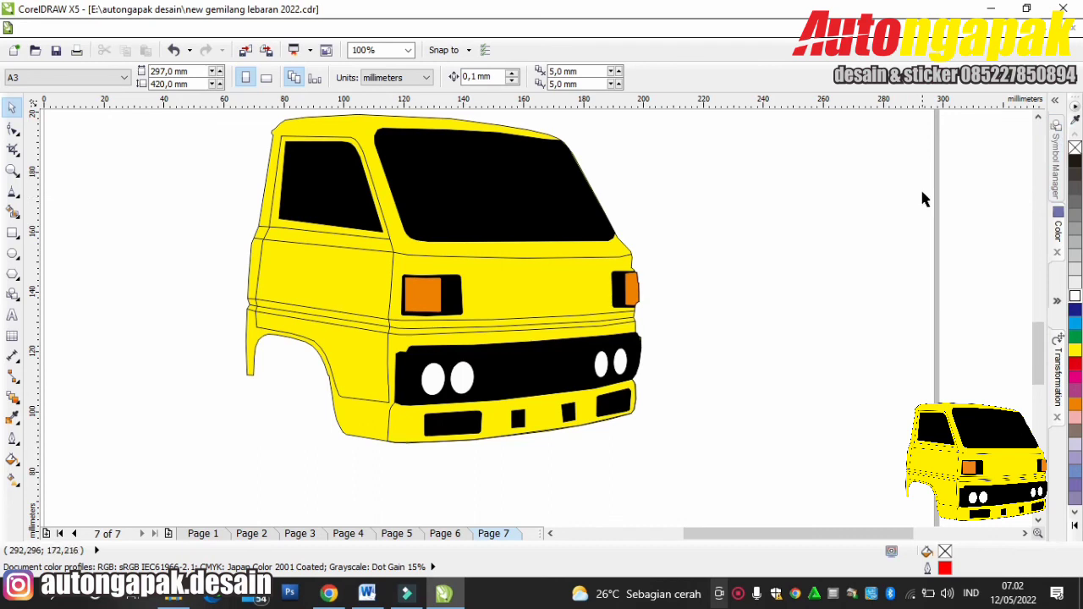
pyautogui.click(1037, 117)
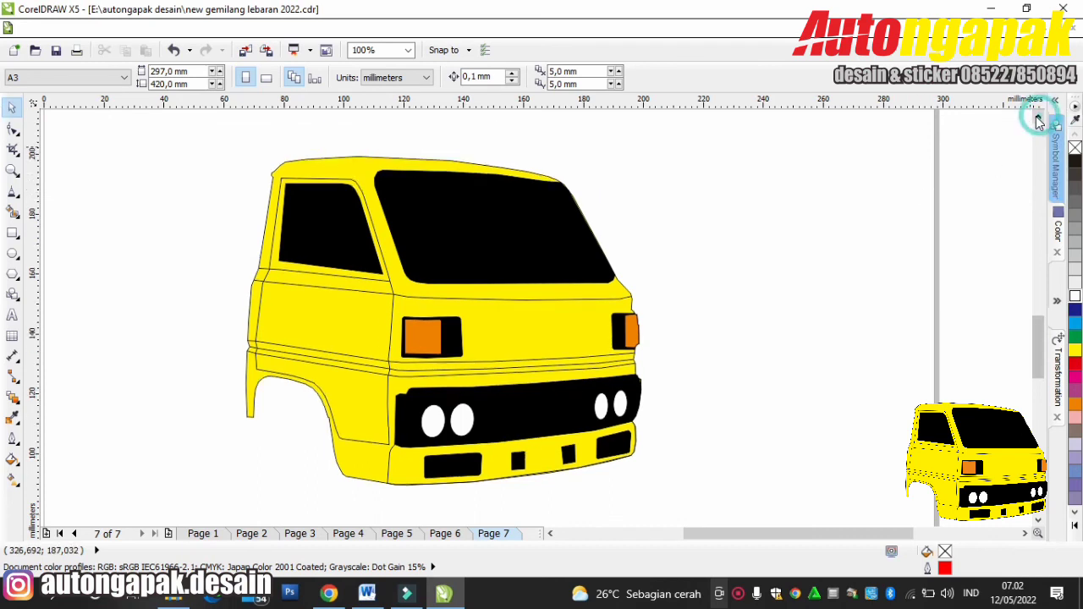